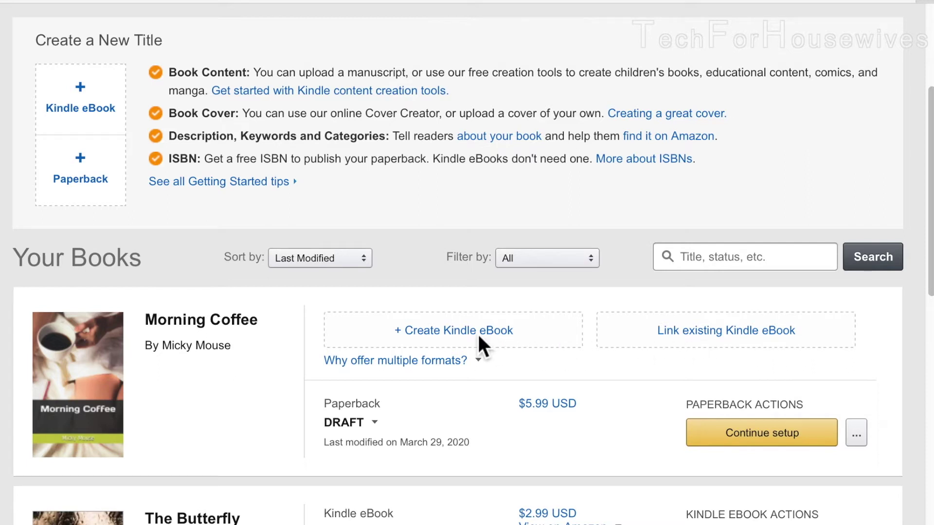
# - Start a Kindle eBook edition of Morning Coffee and review its prefilled language, title, series, edition, author and contributor details
pyautogui.click(425, 330)
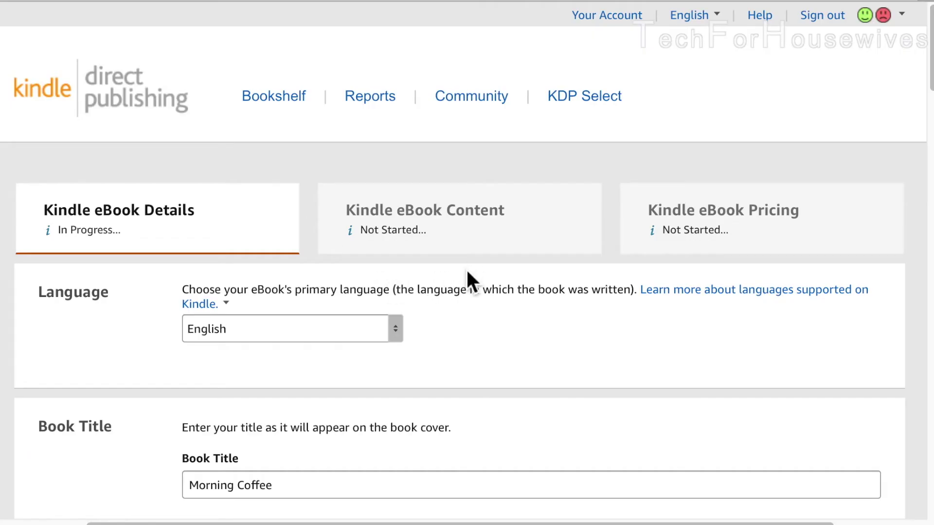
pyautogui.scroll(-4, 467, 271)
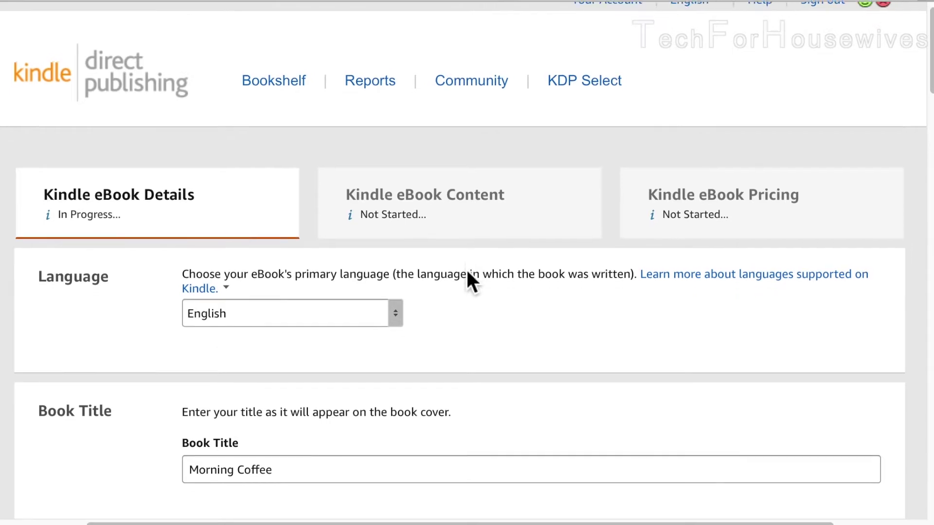
pyautogui.scroll(-1, 467, 275)
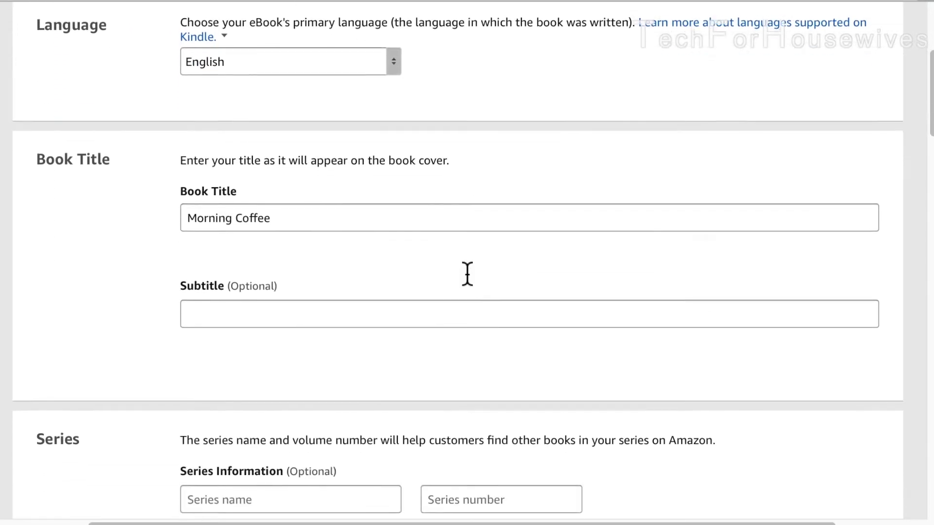
pyautogui.click(400, 216)
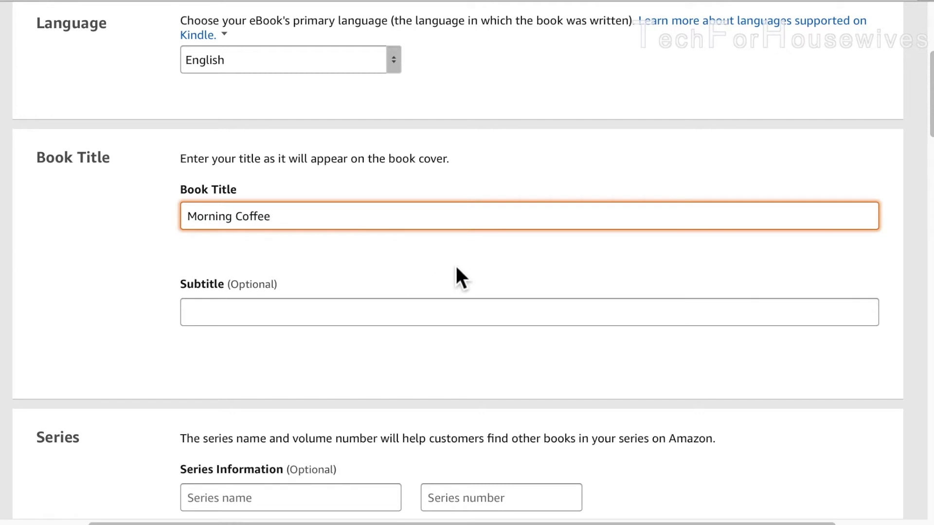
pyautogui.scroll(-3, 456, 268)
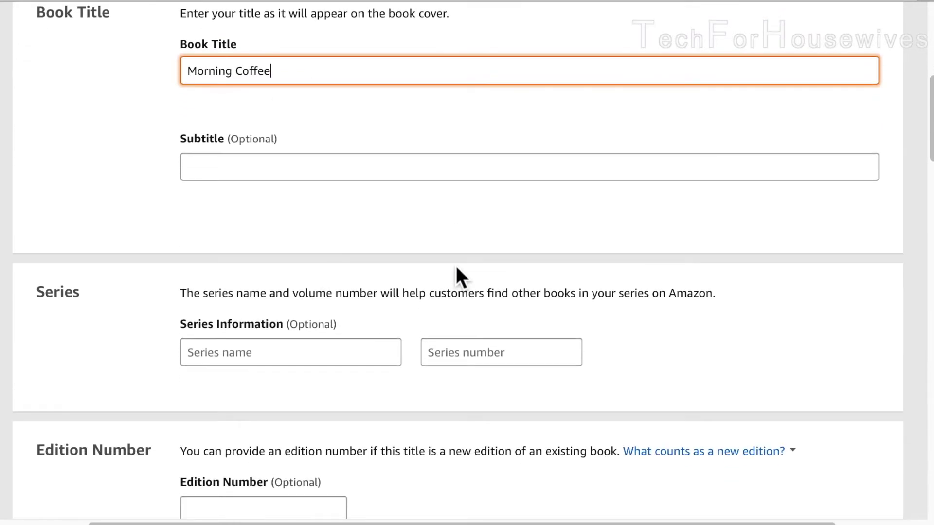
pyautogui.scroll(-2, 456, 268)
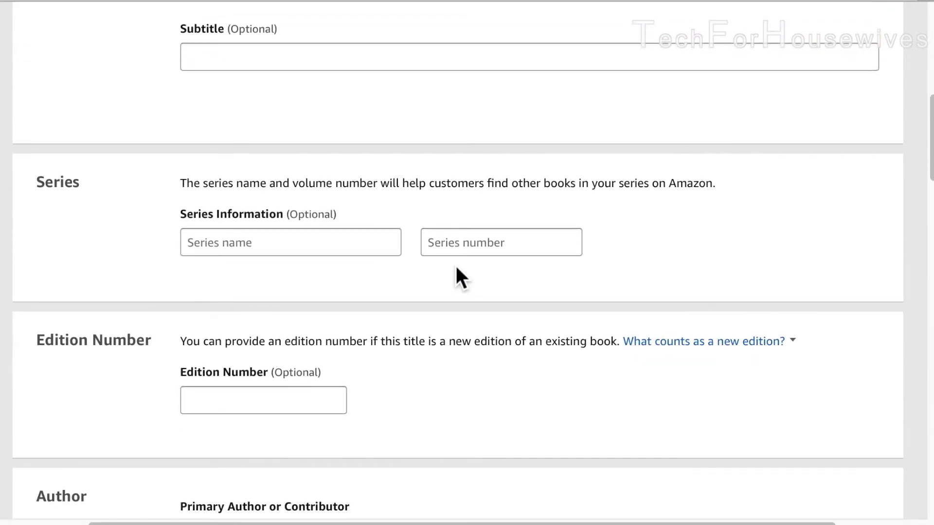
pyautogui.scroll(-3, 457, 267)
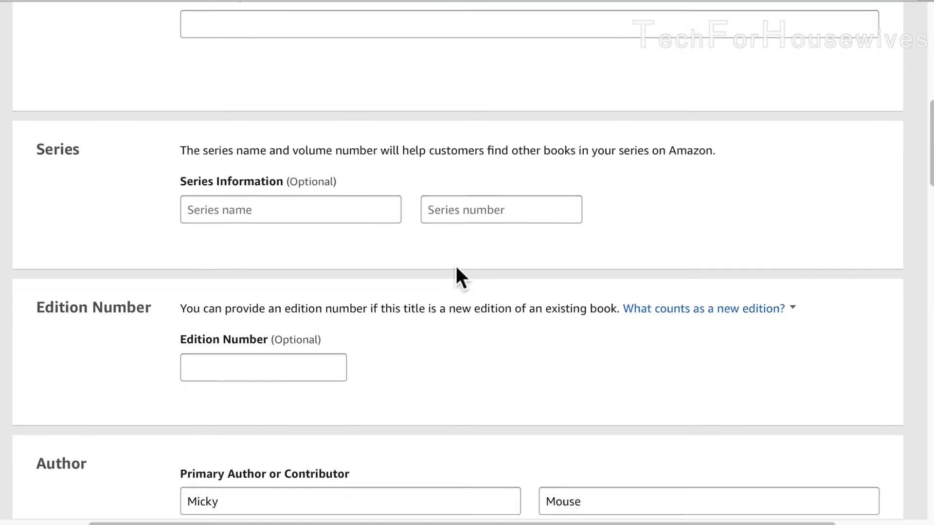
pyautogui.scroll(-5, 456, 267)
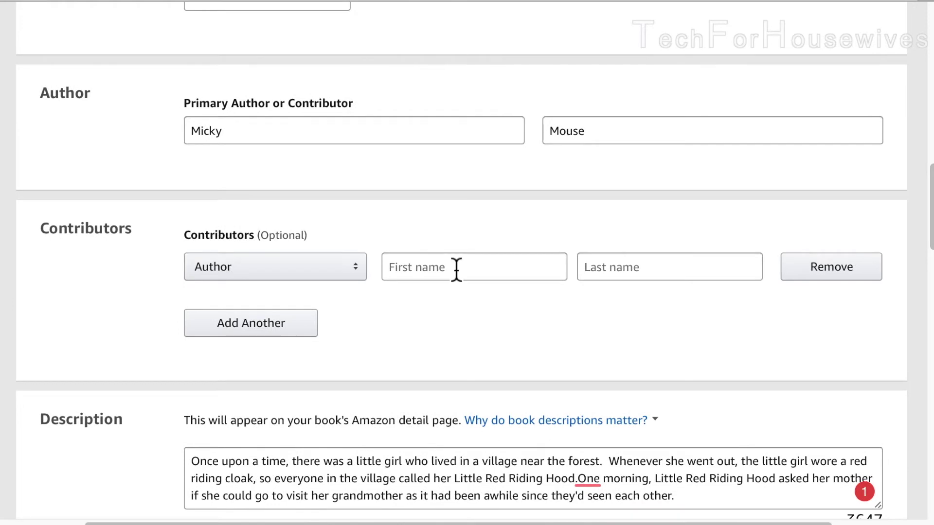
pyautogui.scroll(-1, 456, 270)
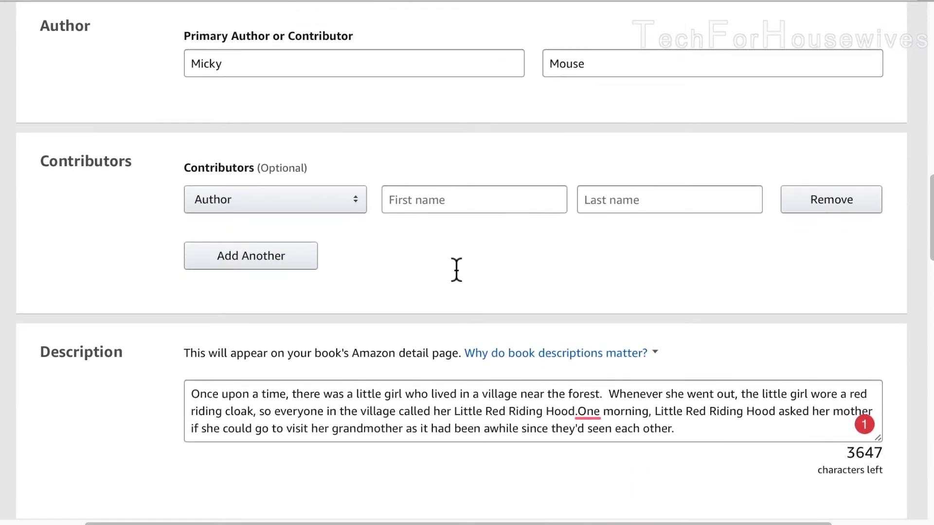
pyautogui.scroll(-2, 459, 277)
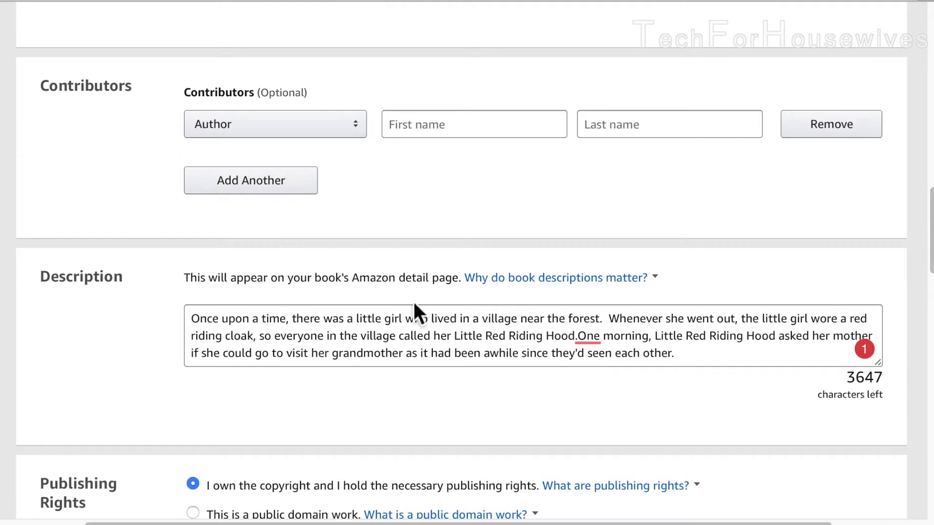
# - Correct the book description by accepting the Grammarly suggestion to add a space before "One morning"
pyautogui.scroll(-2, 468, 346)
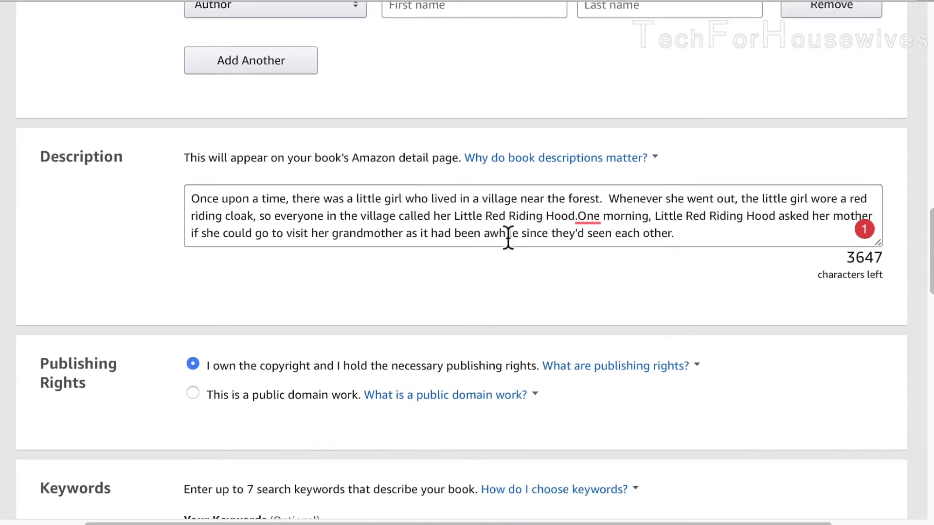
pyautogui.click(506, 219)
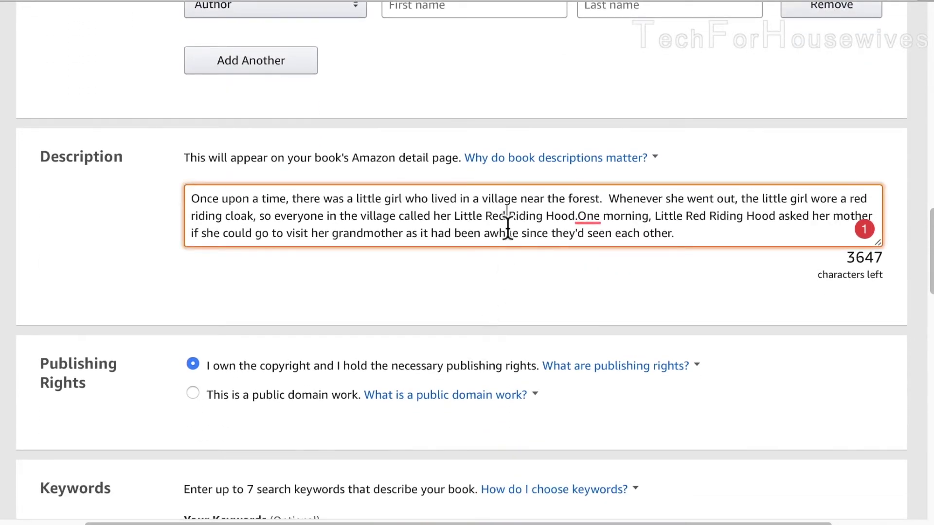
pyautogui.scroll(-1, 511, 316)
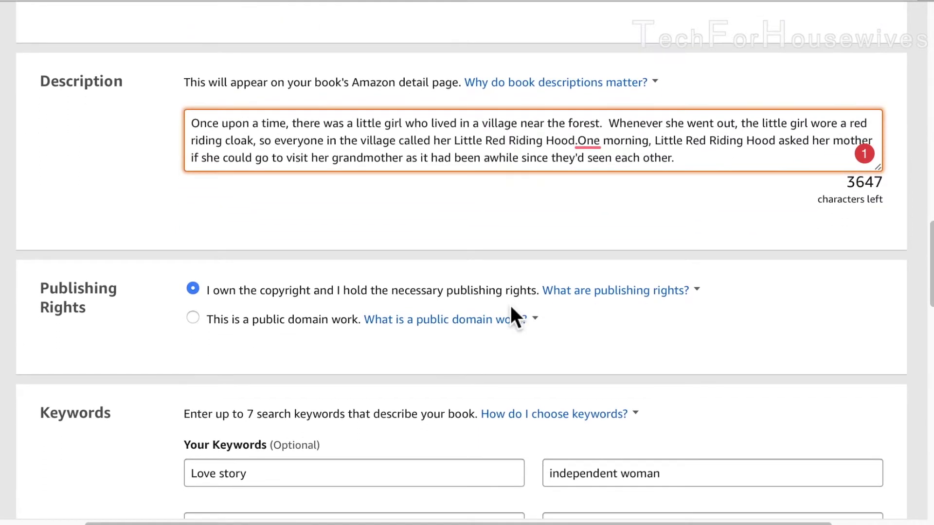
pyautogui.click(581, 145)
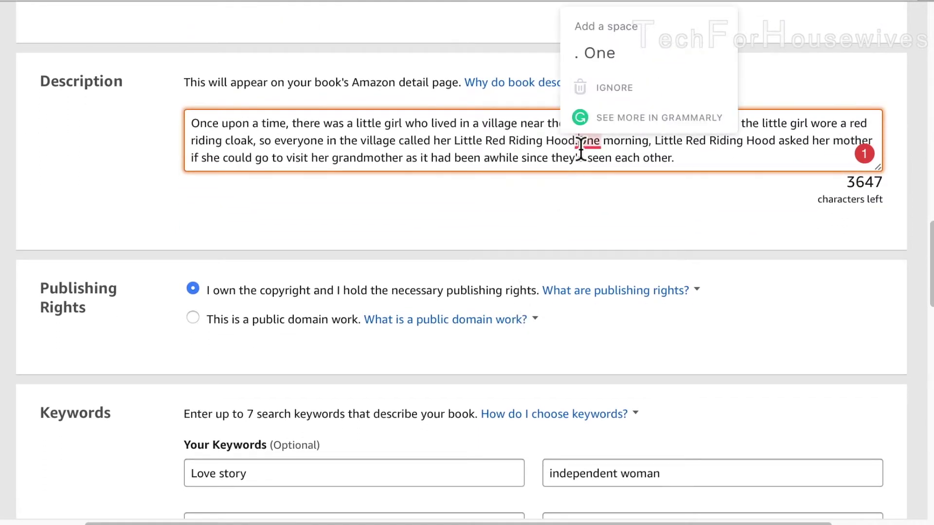
pyautogui.click(615, 68)
# - Switch to the Word keyword list and copy the entries from "love and romance" through "suspense and romance"
pyautogui.scroll(-2, 452, 342)
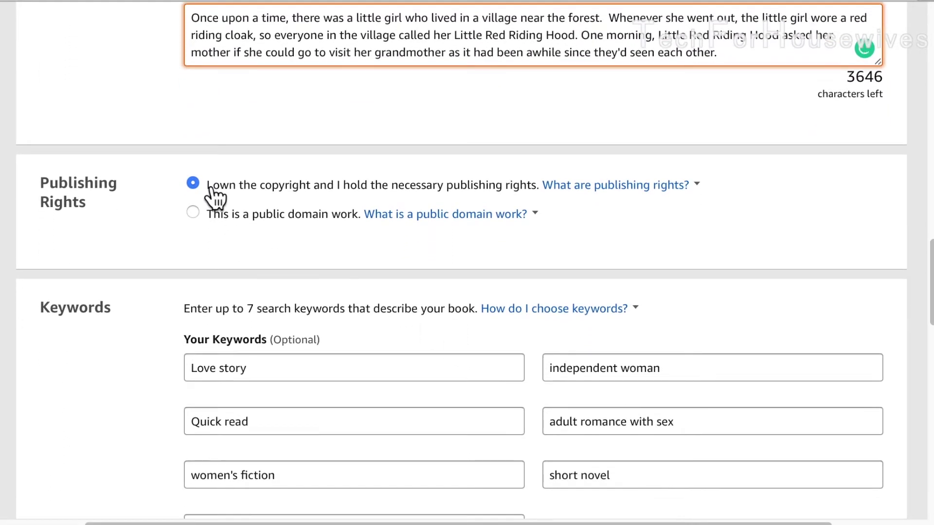
pyautogui.scroll(-4, 465, 293)
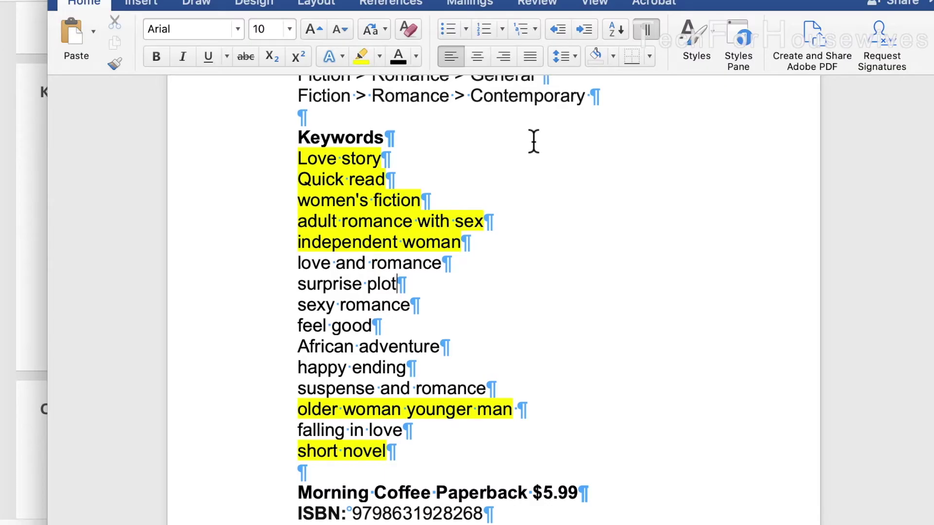
pyautogui.scroll(-3, 534, 141)
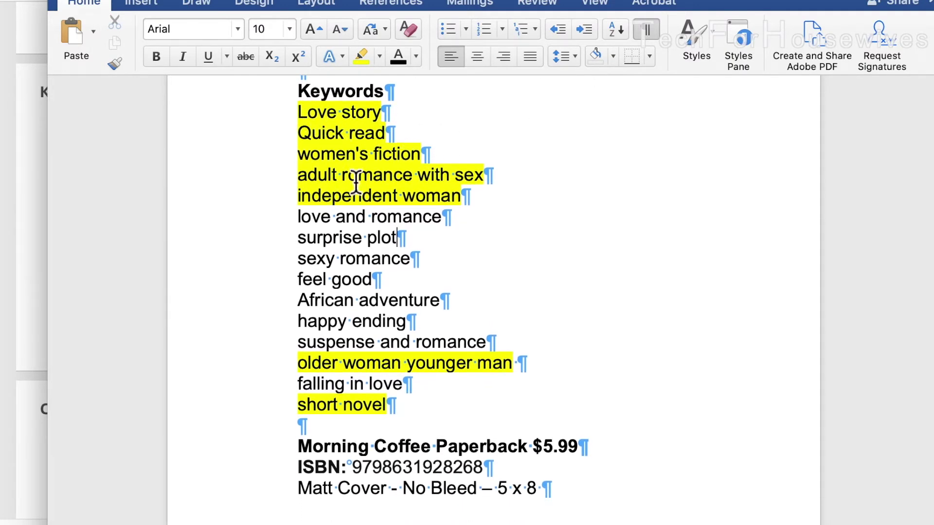
pyautogui.scroll(-3, 392, 201)
pyautogui.click(397, 185)
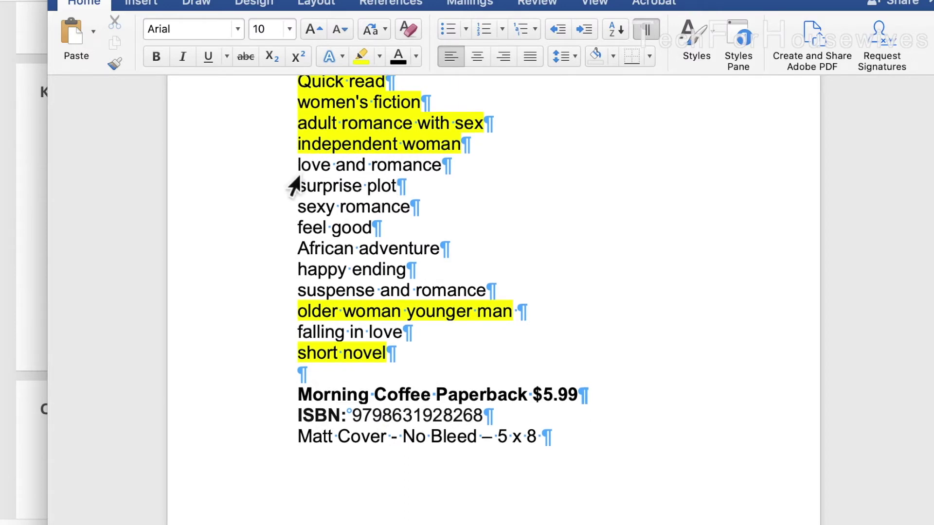
pyautogui.moveTo(305, 173); pyautogui.dragTo(490, 284)
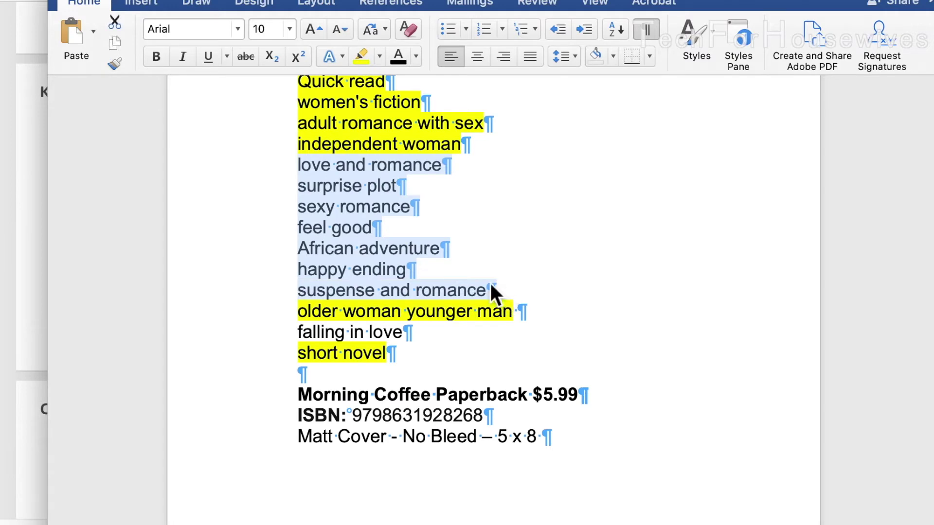
pyautogui.rightClick(375, 246)
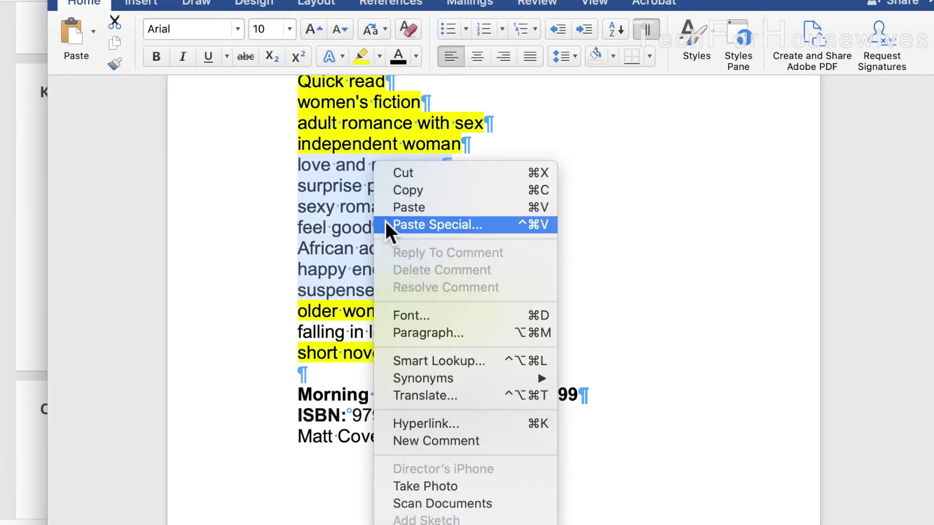
pyautogui.click(406, 196)
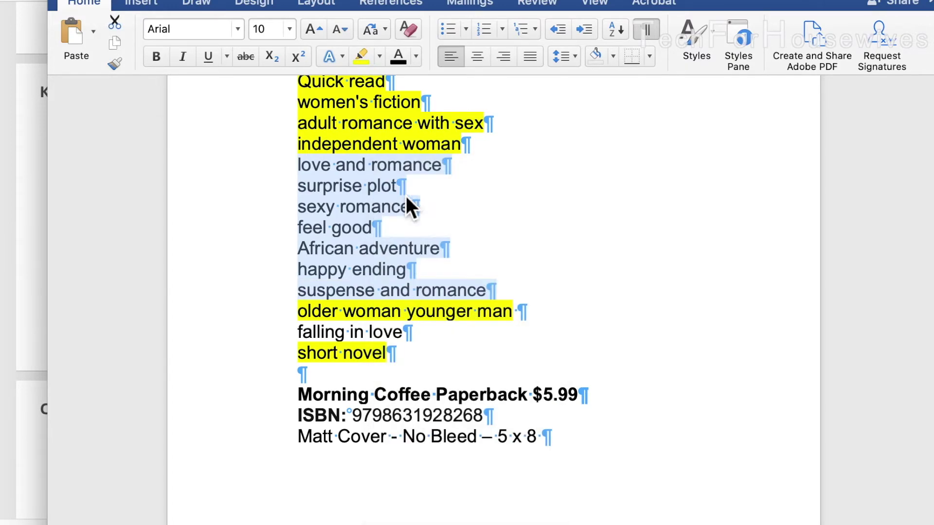
# - Back on the KDP details page, replace the first column's first two keywords with "love and romance" and "surprise plot"
pyautogui.click(39, 194)
pyautogui.tripleClick(239, 161)
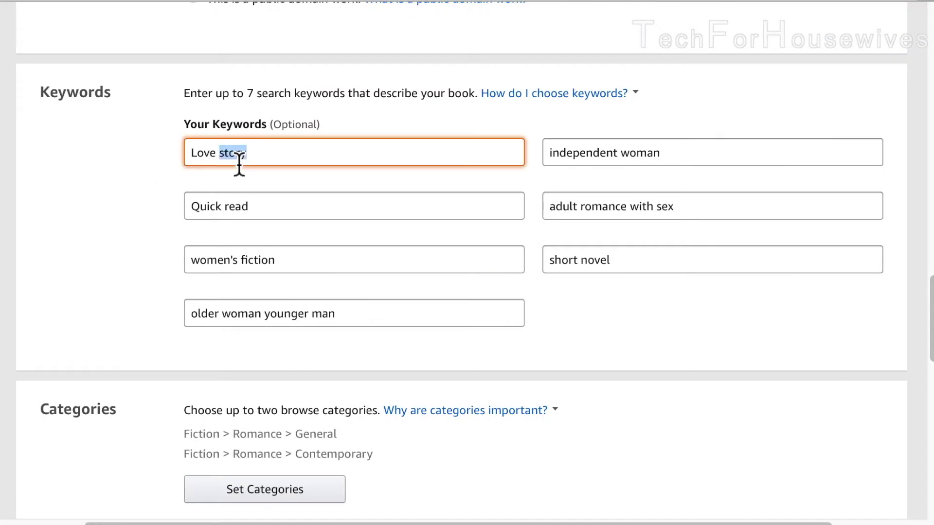
pyautogui.hotkey('ctrl', 'v')
pyautogui.tripleClick(262, 206)
pyautogui.hotkey('ctrl', 'v')
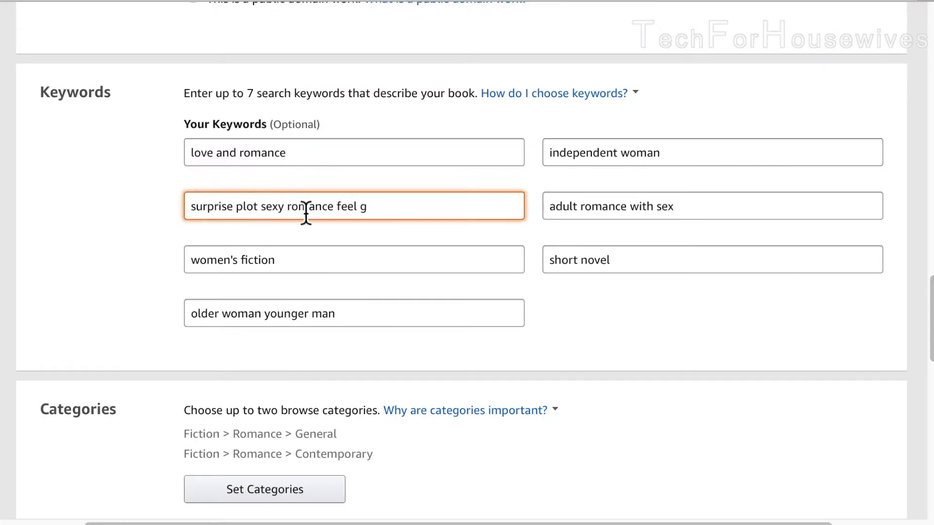
pyautogui.moveTo(261, 208); pyautogui.dragTo(396, 211)
pyautogui.hotkey('ctrl', 'x')
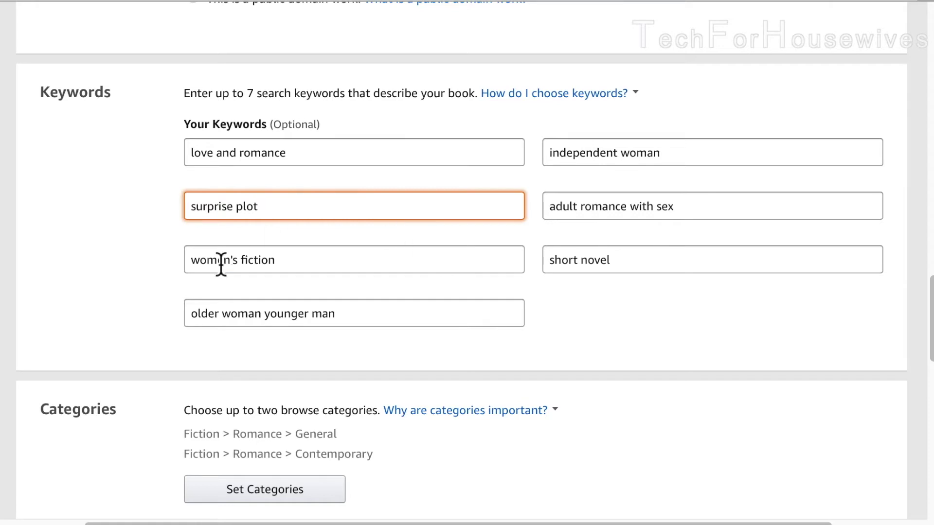
# - Replace the last two keywords of the first column with "sexy romance" and "feel good"
pyautogui.moveTo(192, 261); pyautogui.dragTo(337, 267)
pyautogui.hotkey('ctrl', 'v')
pyautogui.press('BackSpace')
pyautogui.press('BackSpace')
pyautogui.press('BackSpace')
pyautogui.press('BackSpace')
pyautogui.press('BackSpace')
pyautogui.press('BackSpace')
pyautogui.press('BackSpace')
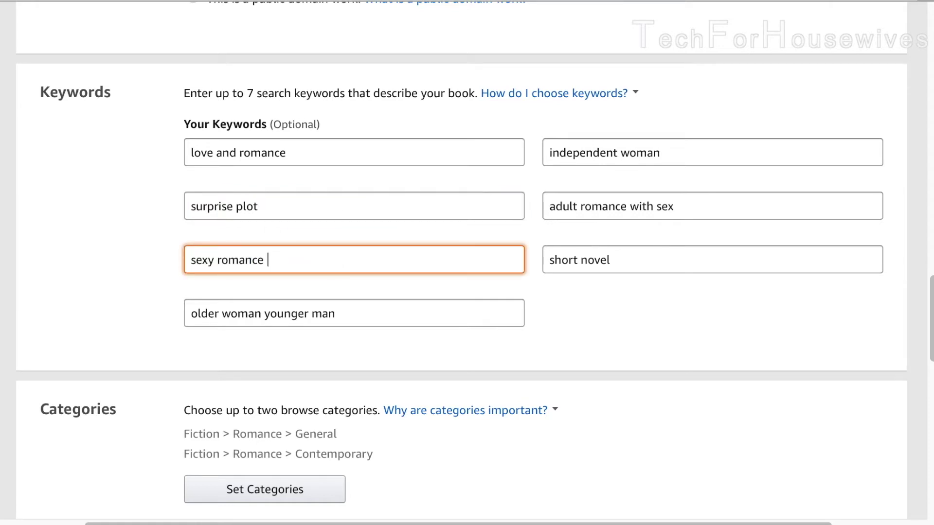
pyautogui.tripleClick(267, 312)
pyautogui.write('feel good')
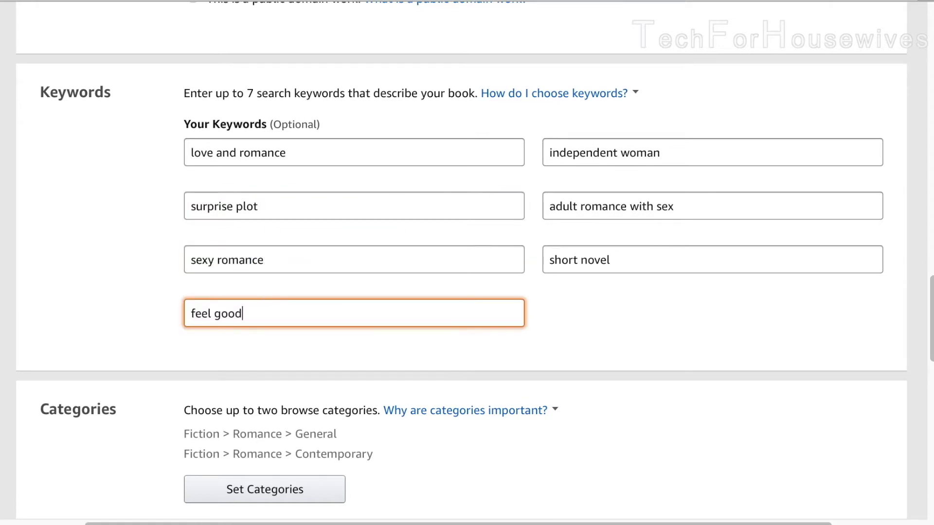
# - Check the Word keyword list and replace the second column's keywords with "African adventure", "younger man" and "happy ending"
pyautogui.press('super+Tab')
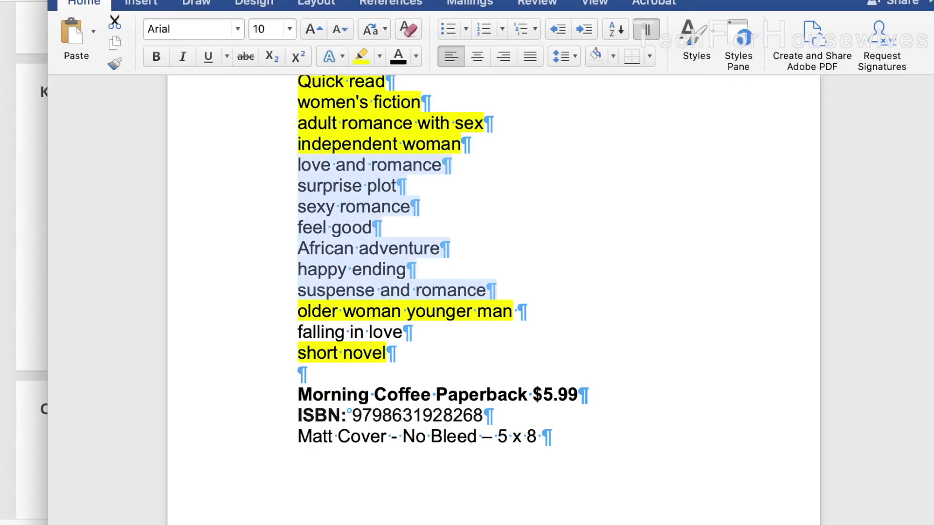
pyautogui.press('super+Tab')
pyautogui.tripleClick(639, 150)
pyautogui.write('Afri')
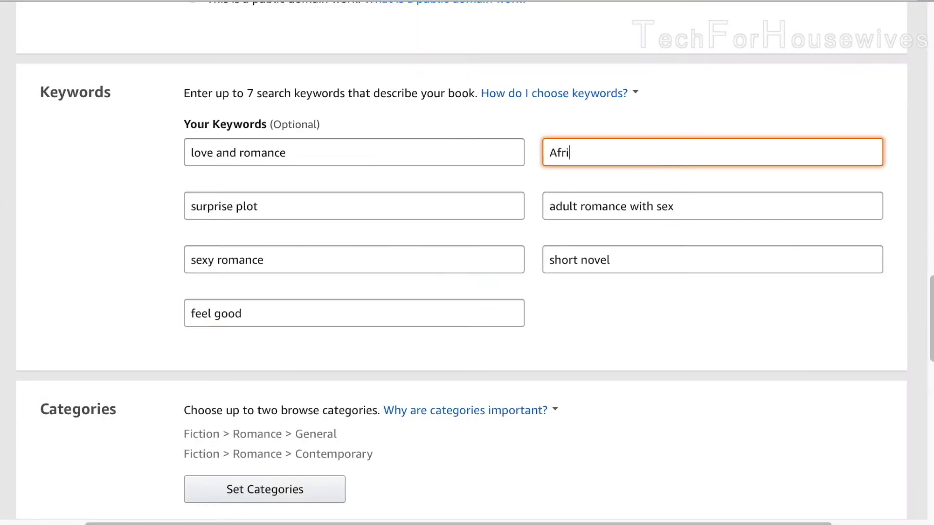
pyautogui.write('can romance')
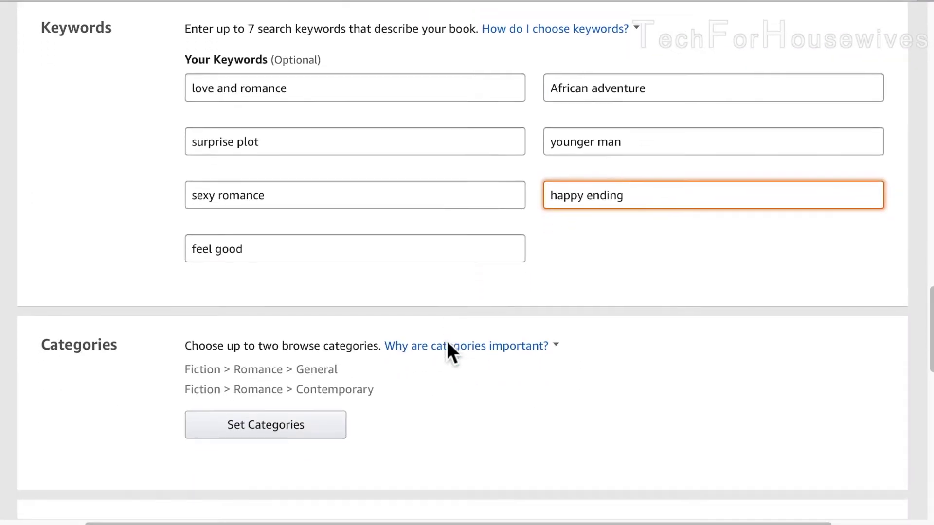
# - Replace the browse categories with Fiction > Romance > New Adult and Fiction > Romance > Romantic Comedy, copy their names and save the selection
pyautogui.scroll(-5, 446, 340)
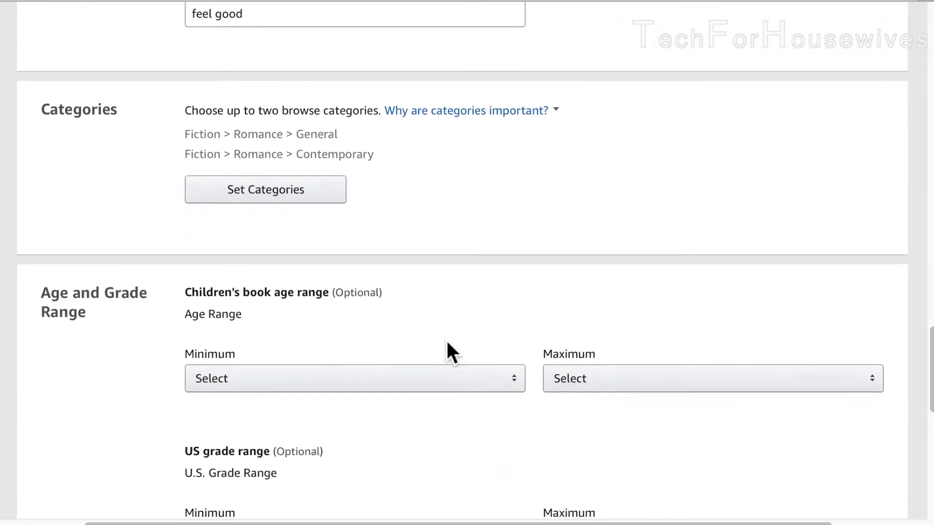
pyautogui.click(286, 197)
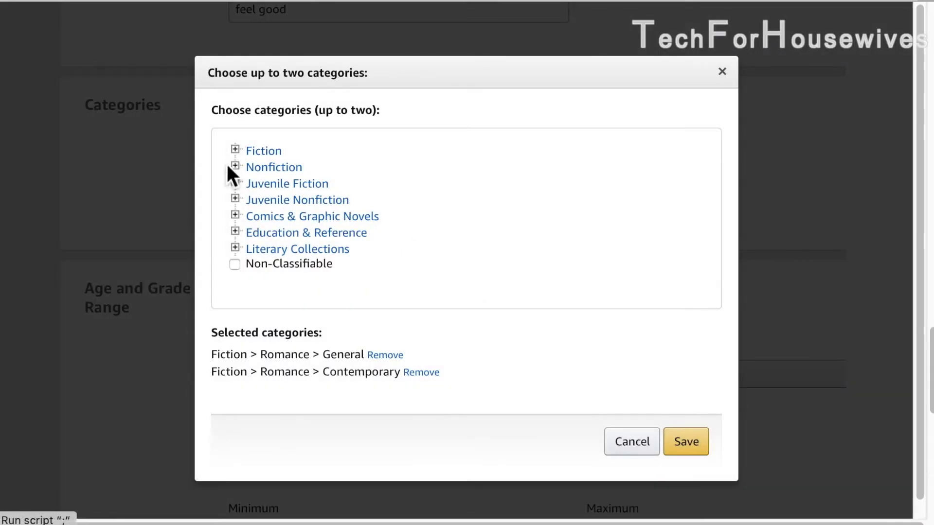
pyautogui.click(246, 155)
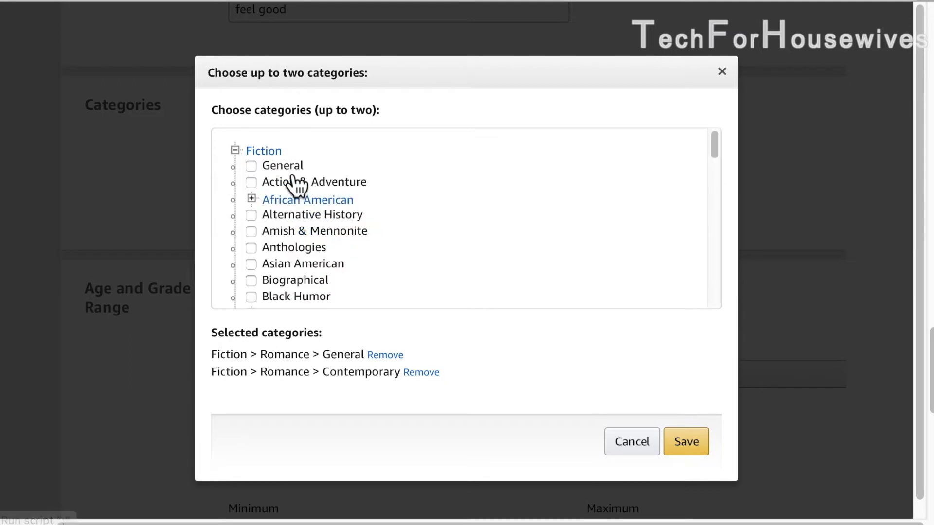
pyautogui.scroll(-10, 344, 250)
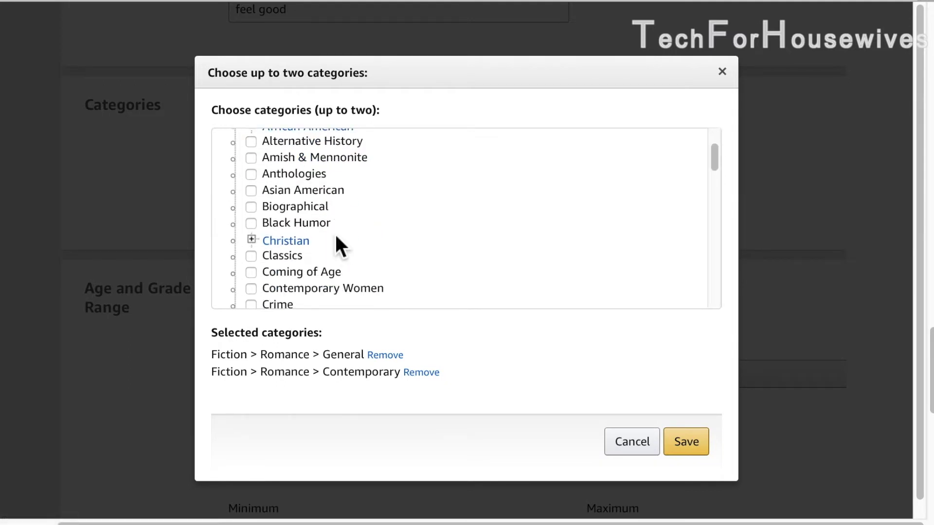
pyautogui.scroll(-5, 340, 239)
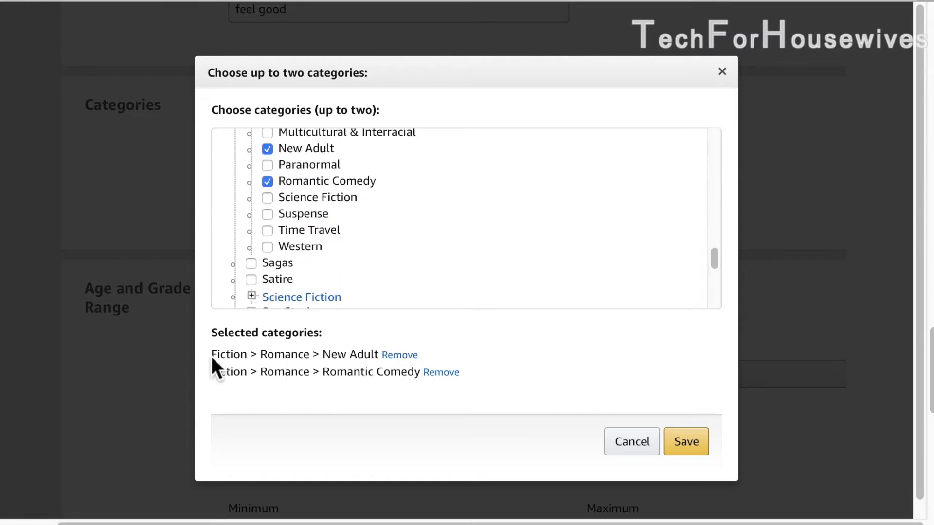
pyautogui.moveTo(211, 355); pyautogui.dragTo(430, 381)
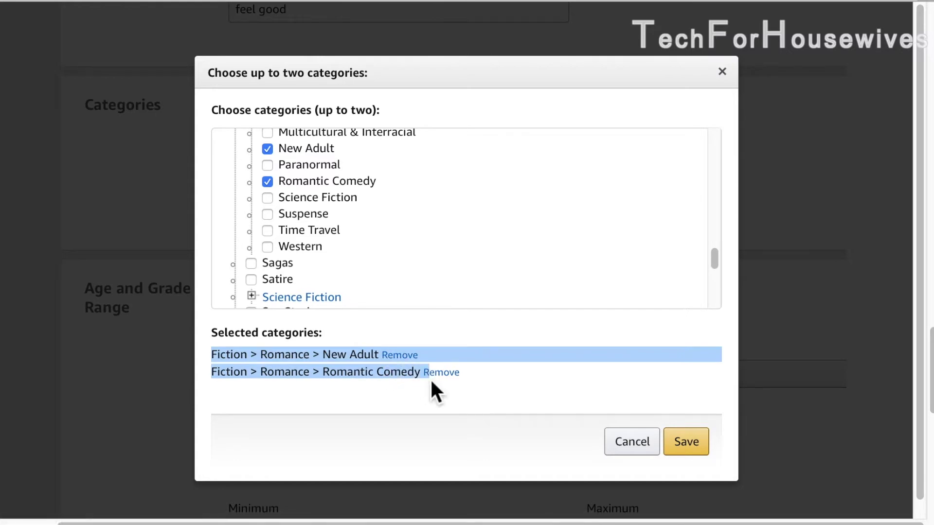
pyautogui.click(688, 443)
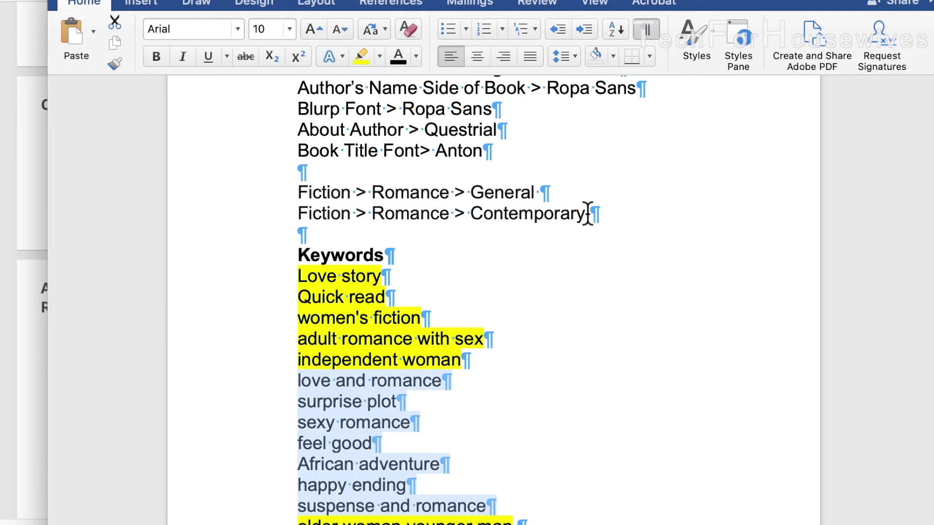
# - In the Word notes, add a line below "Fiction > Romance > Contemporary" and paste the copied categories there as unformatted text
pyautogui.click(587, 214)
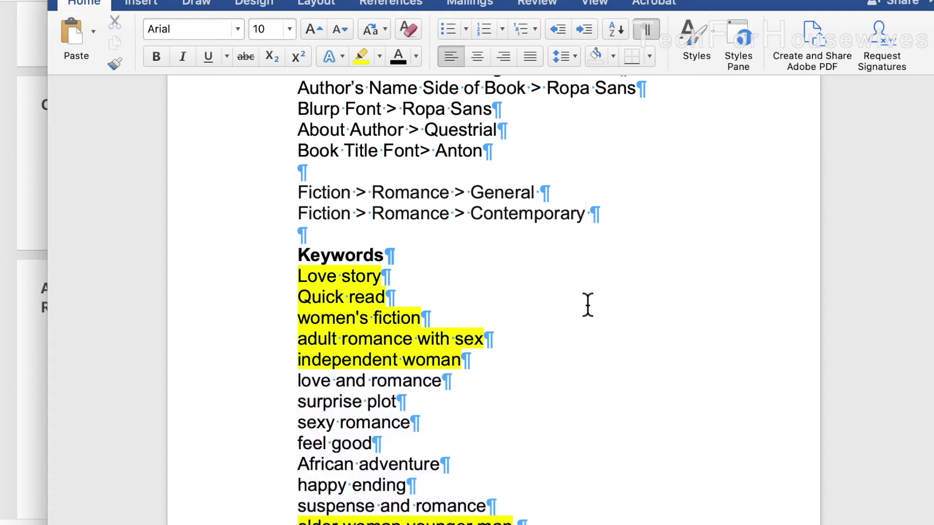
pyautogui.press('Return')
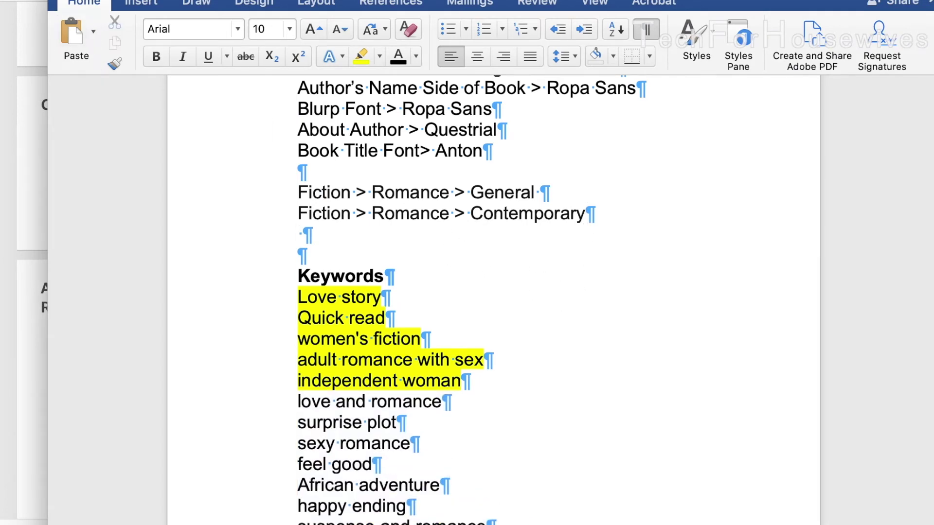
pyautogui.click(54, 0)
pyautogui.click(232, 21)
pyautogui.click(292, 130)
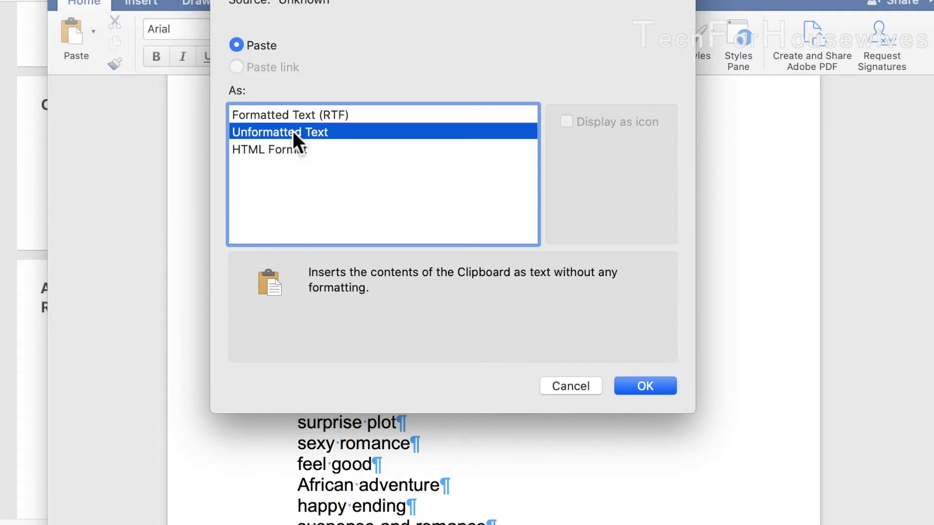
pyautogui.press('Return')
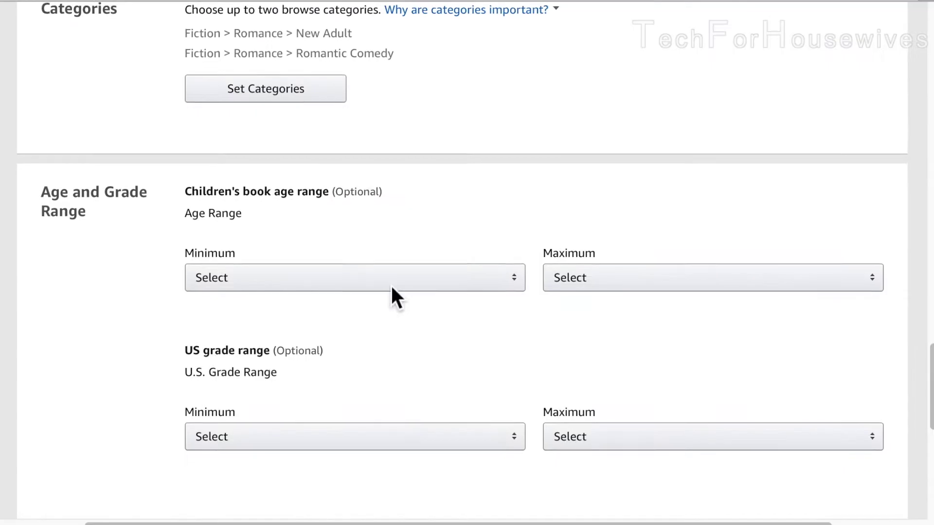
# - Back in KDP, review the age range and pre-order settings, save the eBook details and continue to the content stage
pyautogui.scroll(-1, 392, 288)
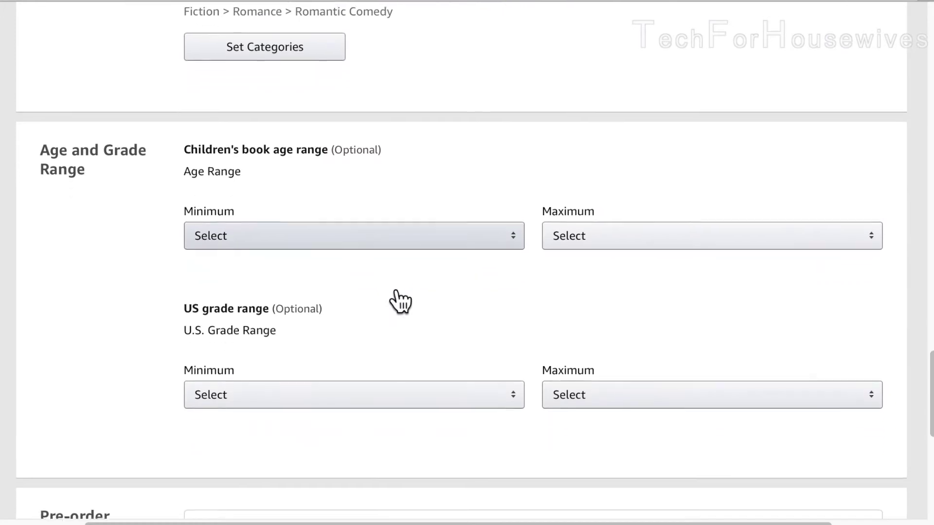
pyautogui.scroll(-1, 393, 298)
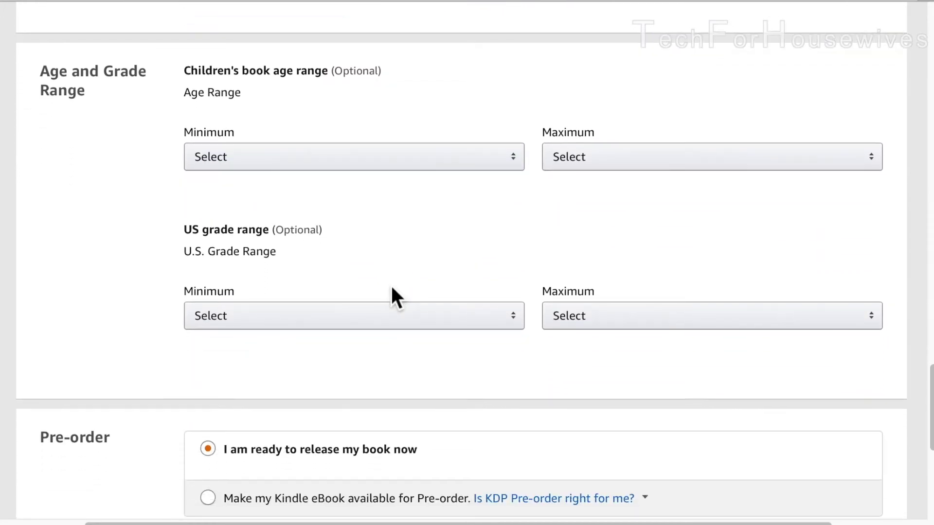
pyautogui.scroll(-2, 392, 298)
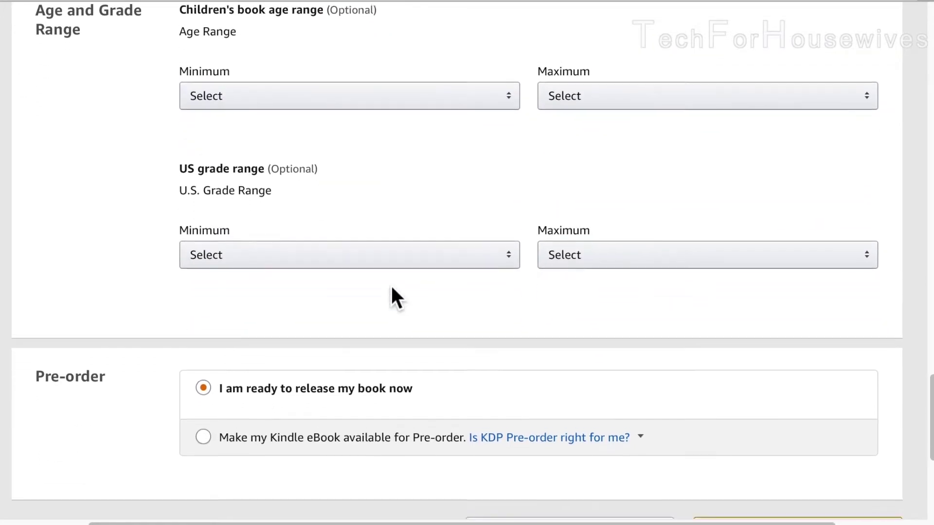
pyautogui.scroll(-1, 392, 295)
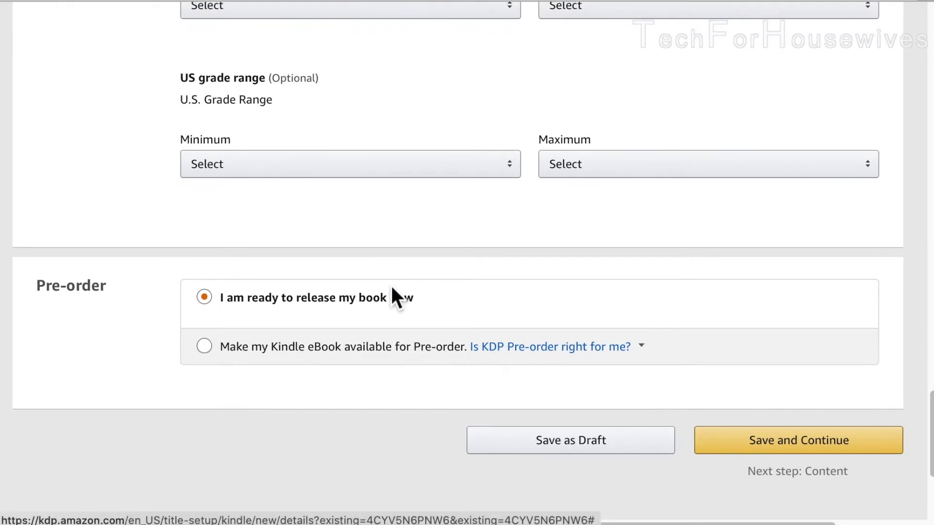
pyautogui.scroll(-1, 393, 294)
pyautogui.scroll(-1, 393, 294)
pyautogui.scroll(-1, 396, 291)
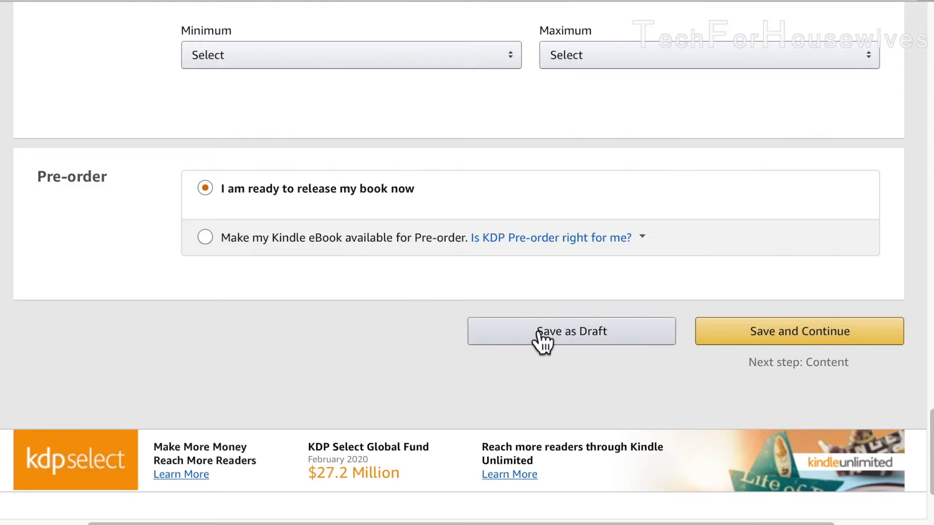
pyautogui.click(739, 335)
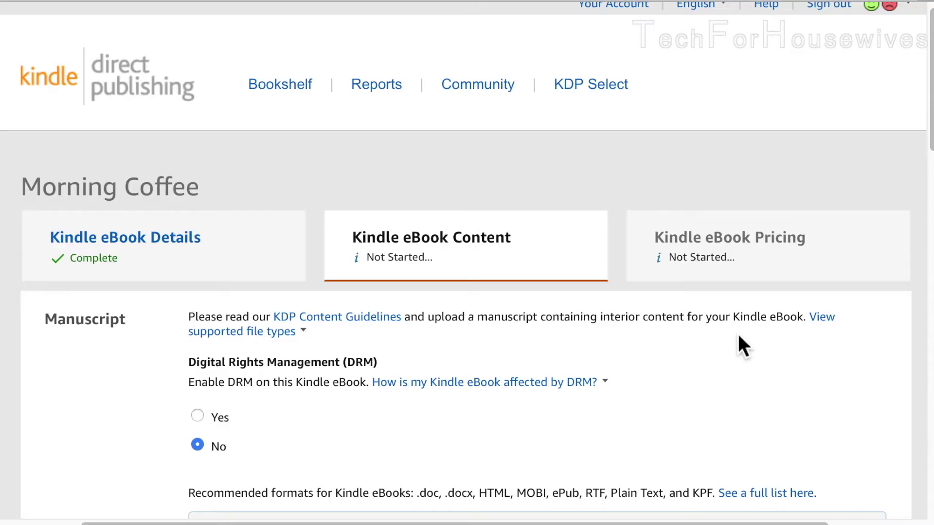
# - Read the explanation of how DRM affects the Kindle eBook and enable DRM for it
pyautogui.scroll(-5, 739, 337)
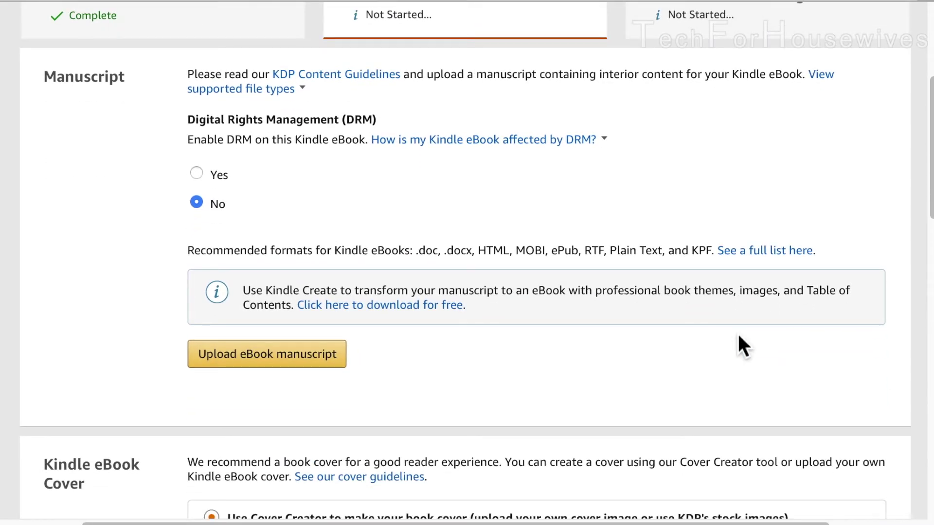
pyautogui.click(556, 141)
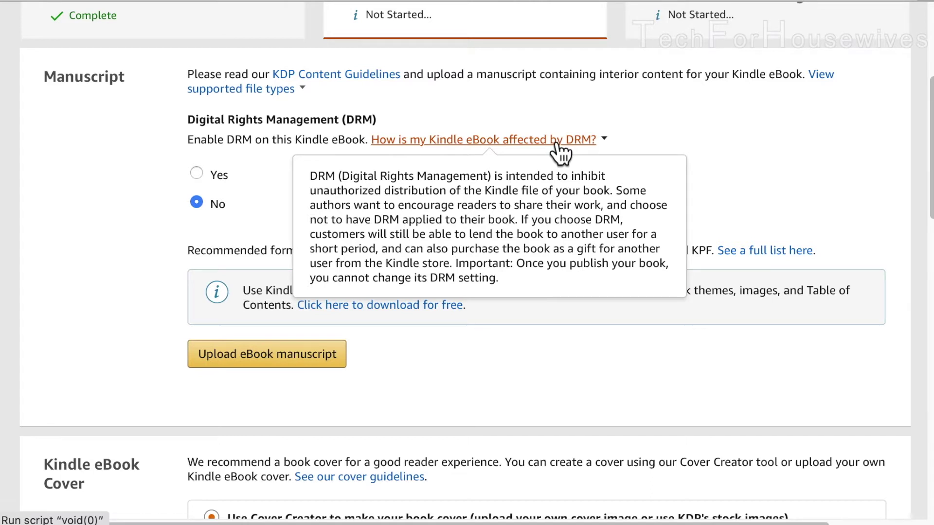
pyautogui.click(209, 178)
pyautogui.click(206, 175)
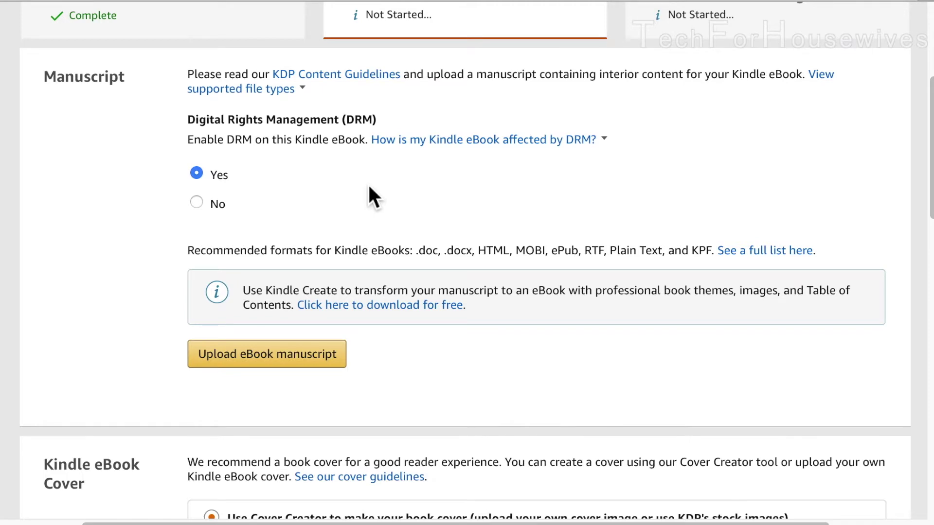
# - Highlight the recommended Kindle eBook manuscript formats and switch to Kindle Create
pyautogui.scroll(-2, 376, 205)
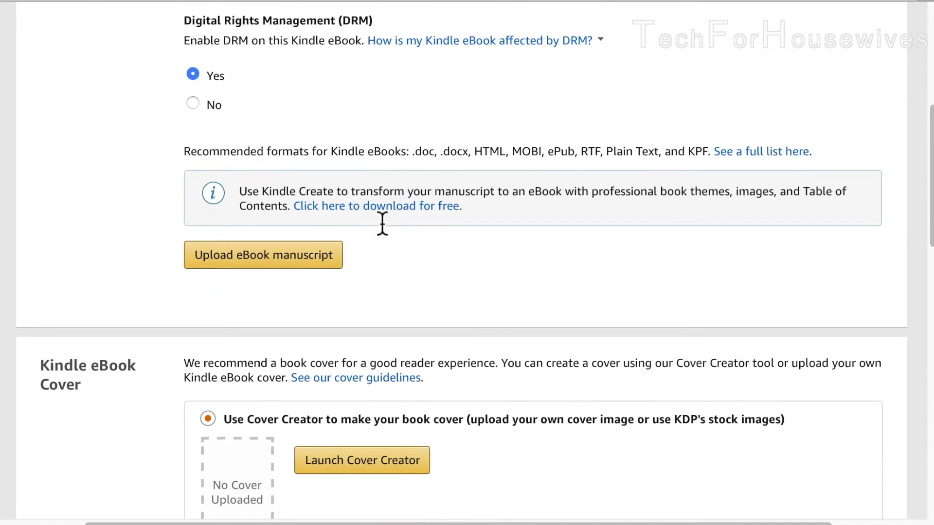
pyautogui.moveTo(184, 152); pyautogui.dragTo(720, 160)
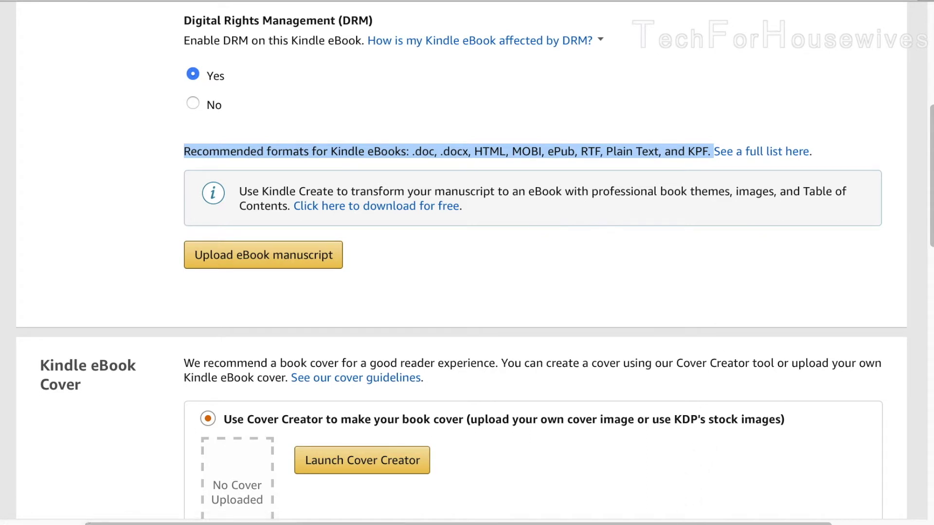
pyautogui.click(664, 524)
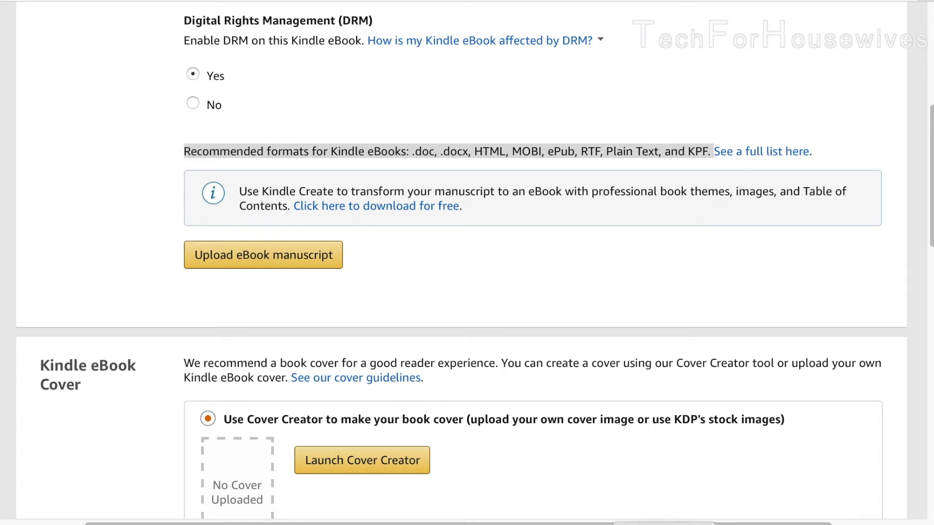
pyautogui.click(664, 524)
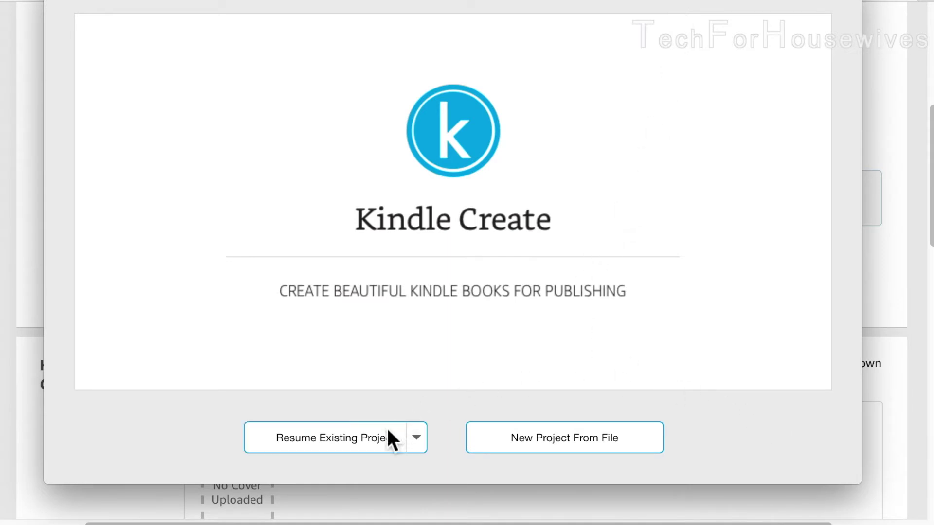
# - Create a new English novel-type project from the Morning Coffee paperback draft Word document and accept all suggested chapter titles
pyautogui.click(543, 442)
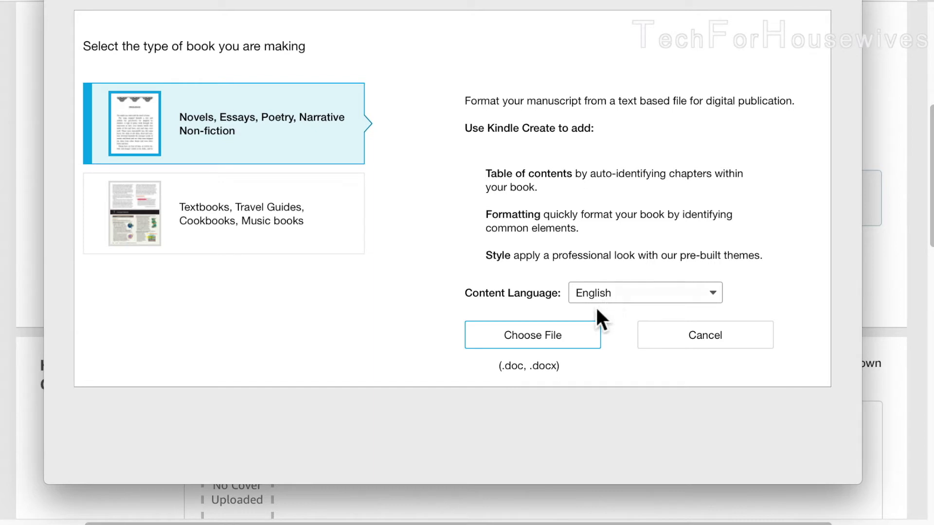
pyautogui.click(543, 337)
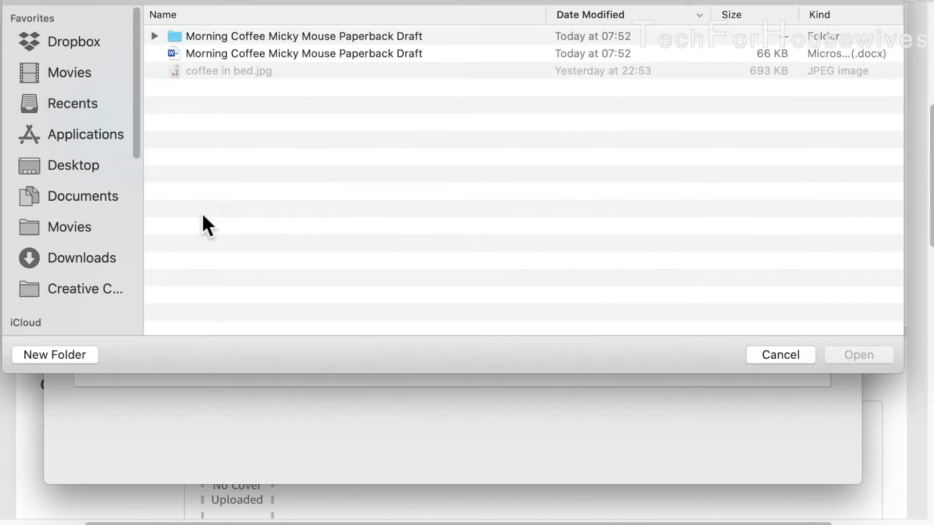
pyautogui.click(307, 55)
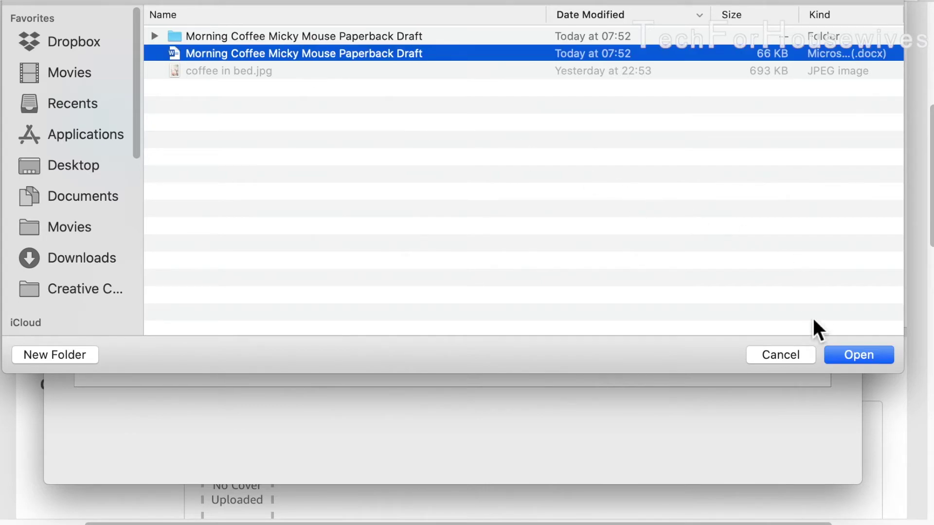
pyautogui.click(846, 357)
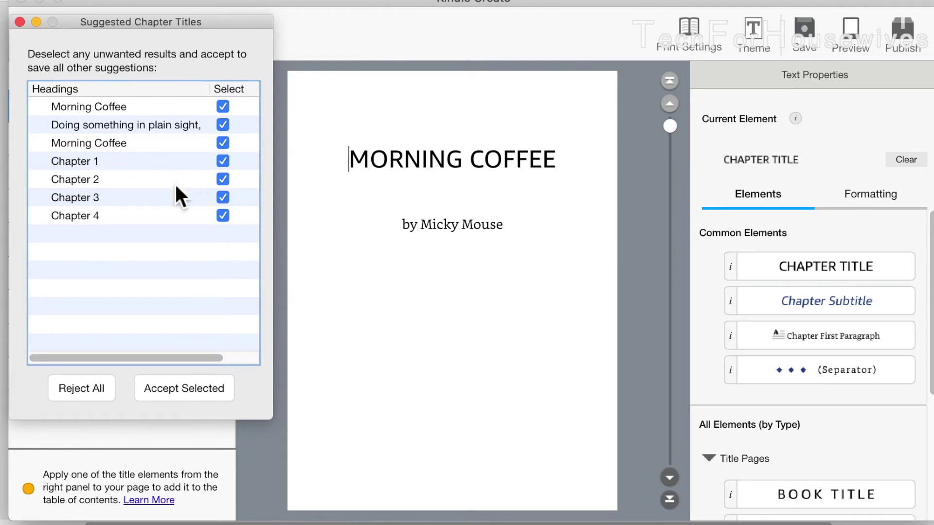
pyautogui.click(200, 388)
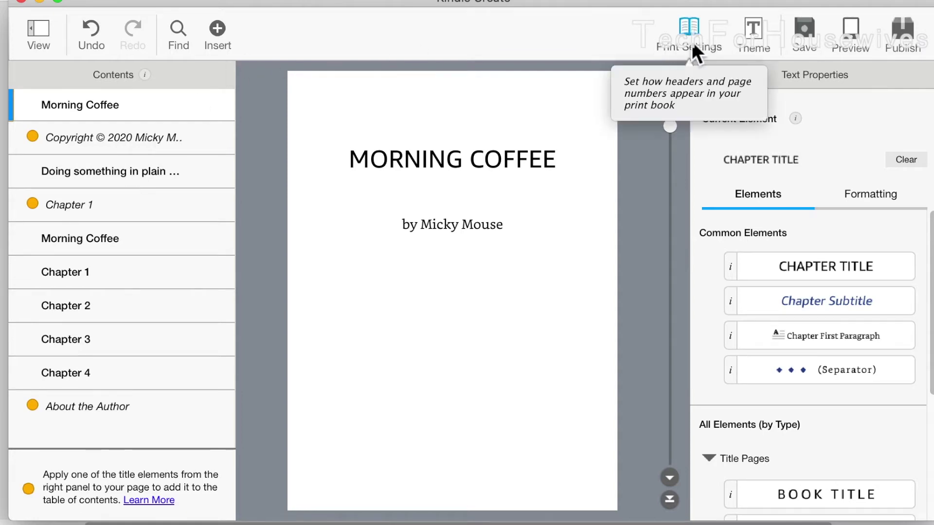
# - Preview the Classic, Cosmos and Amour themes and apply Amour to the book
pyautogui.click(755, 34)
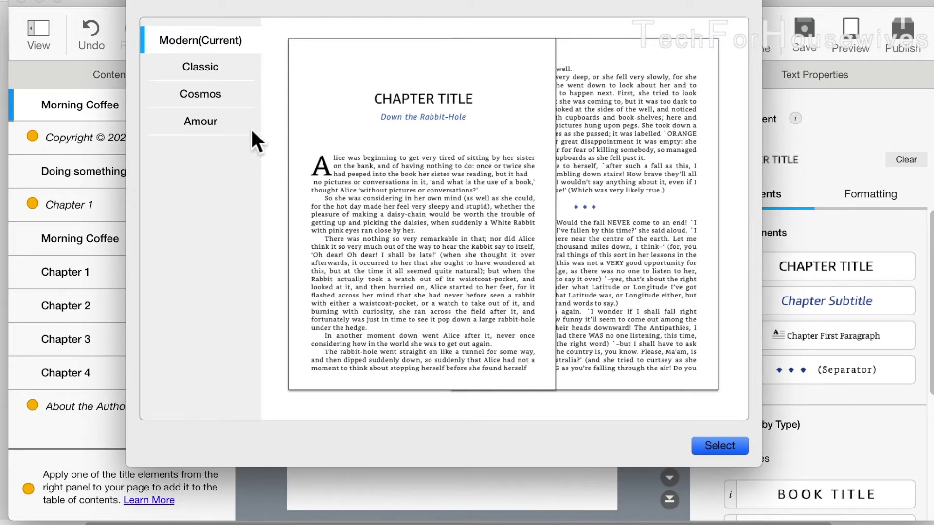
pyautogui.click(212, 67)
pyautogui.click(214, 97)
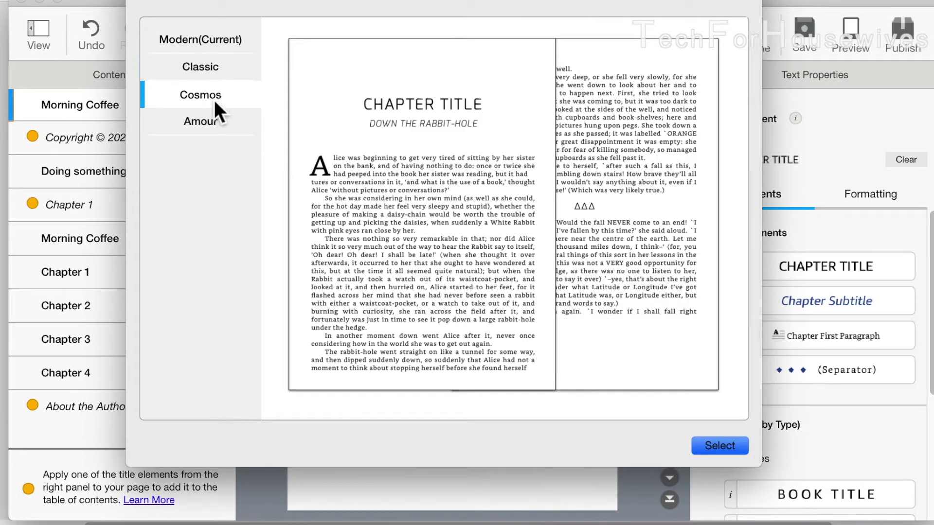
pyautogui.click(214, 123)
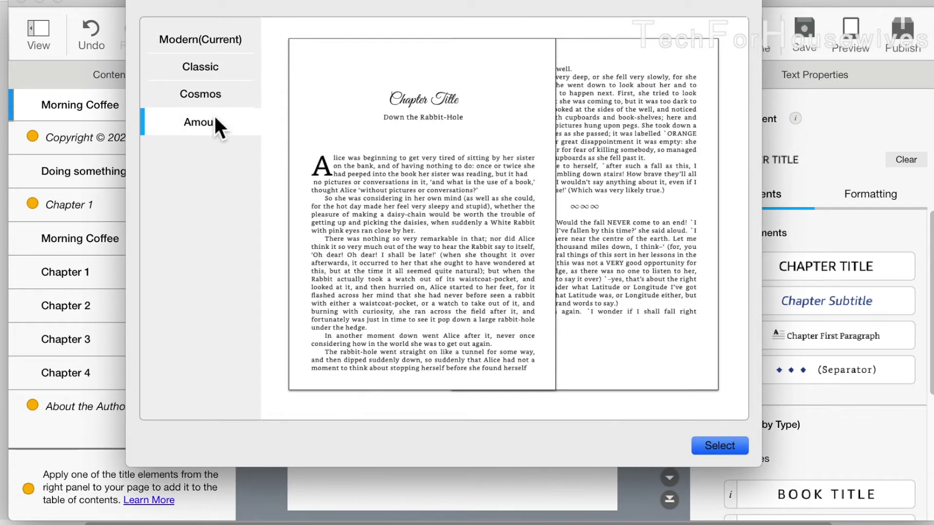
pyautogui.click(711, 447)
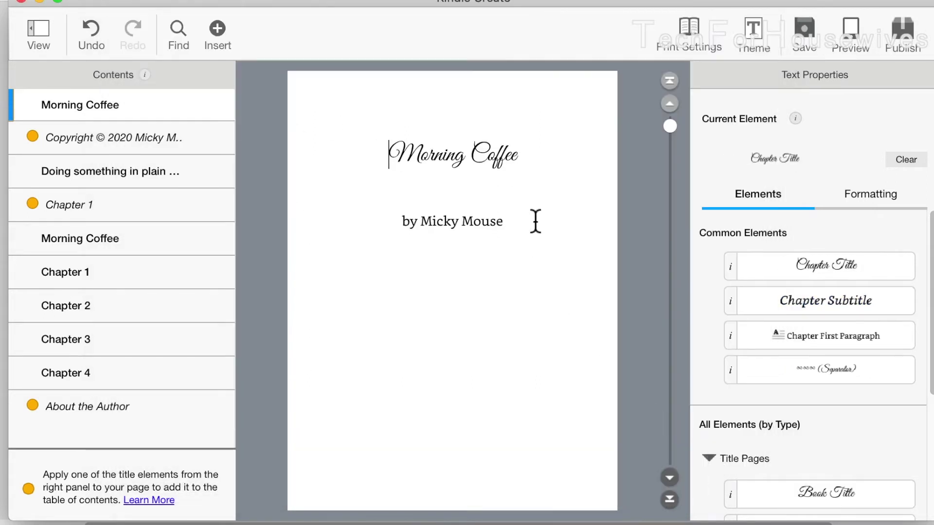
# - Apply the Author Name element to the byline below the book title on the first page
pyautogui.moveTo(398, 228); pyautogui.dragTo(557, 219)
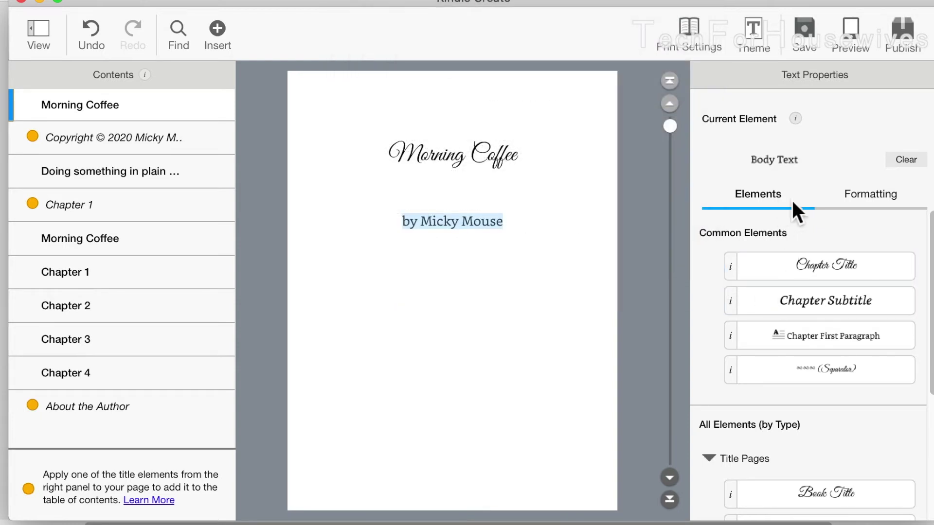
pyautogui.scroll(-5, 825, 312)
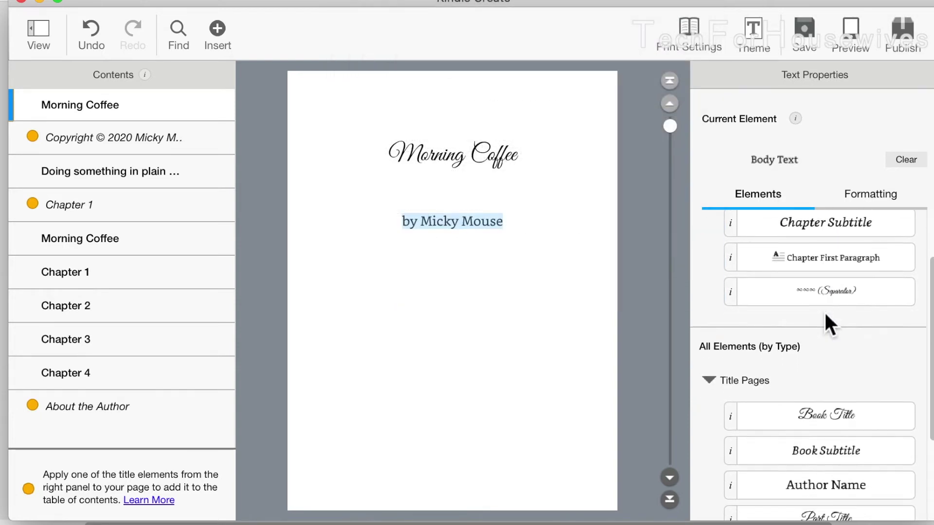
pyautogui.scroll(-2, 826, 314)
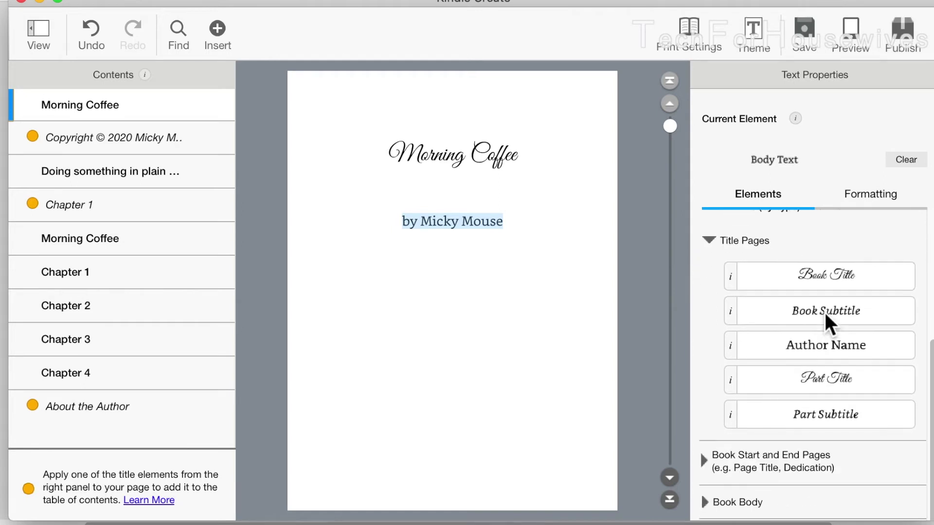
pyautogui.click(815, 344)
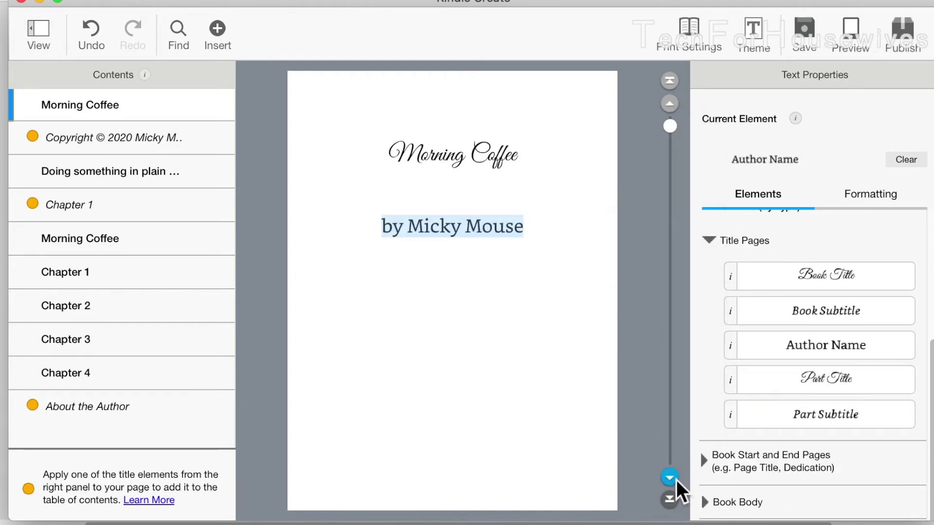
# - Delete the copyright, rights and ISBN text from the page after the title page
pyautogui.click(676, 480)
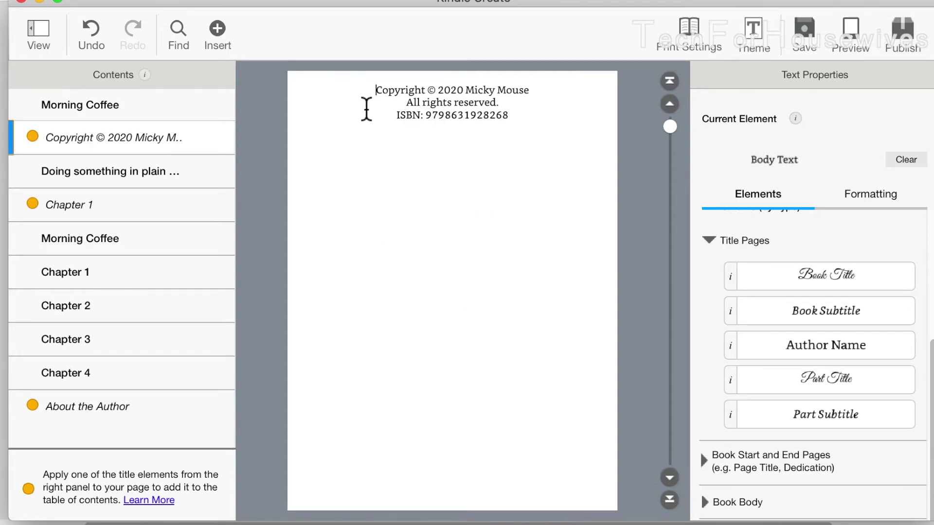
pyautogui.moveTo(366, 94); pyautogui.dragTo(550, 170)
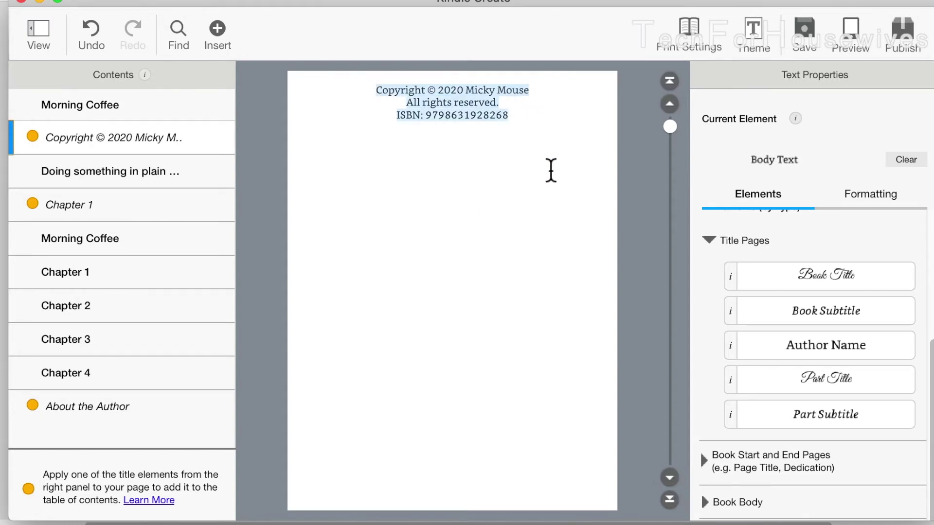
pyautogui.press('BackSpace')
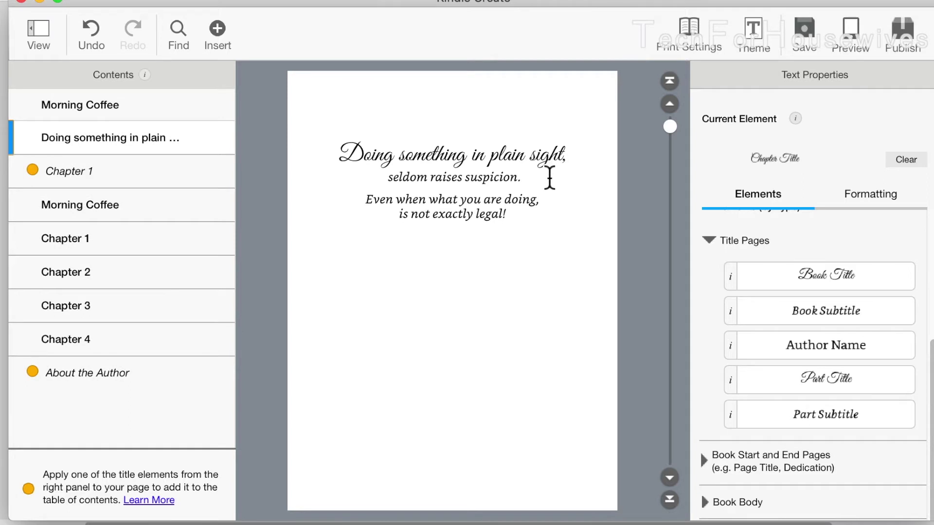
# - Clear the element styling from the whole four-line quote beginning "Doing something in plain sight"
pyautogui.moveTo(340, 154); pyautogui.dragTo(573, 221)
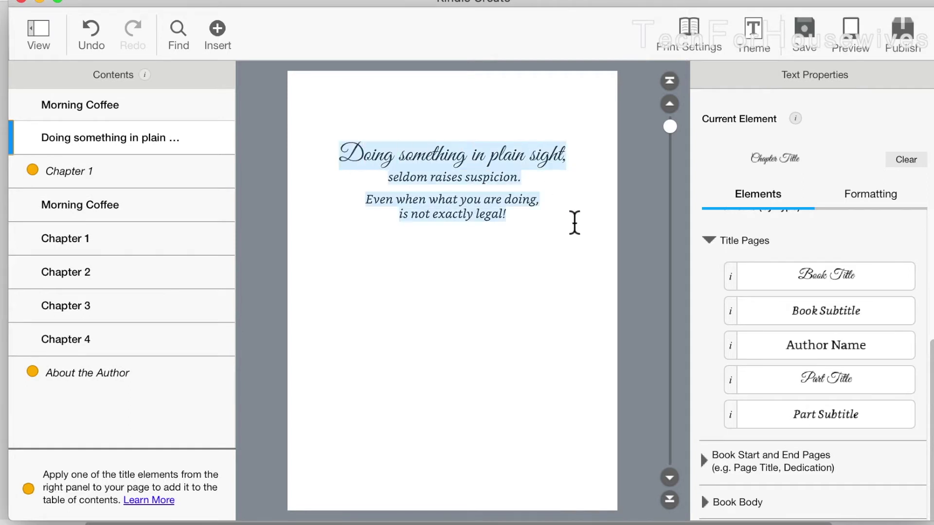
pyautogui.click(897, 162)
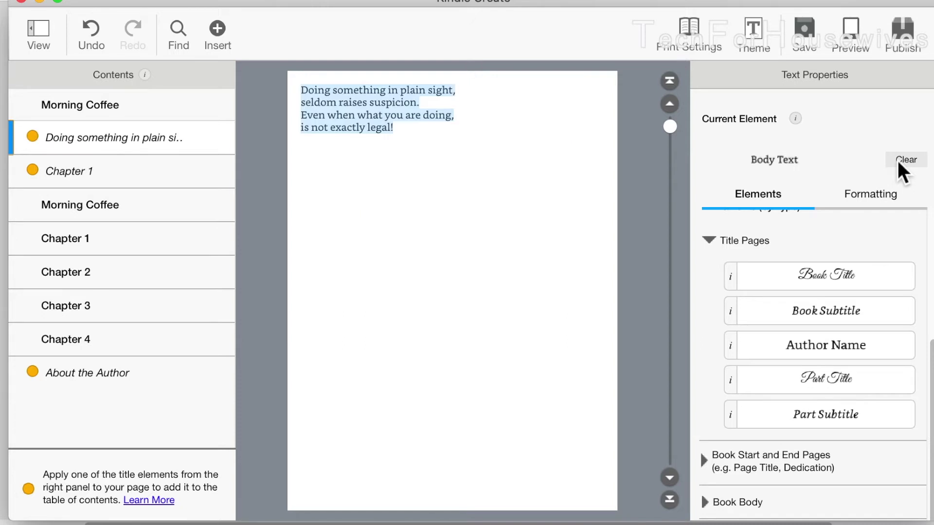
# - Try the Book Subtitle element on the four-line quote and clear the quote's styling again
pyautogui.click(818, 314)
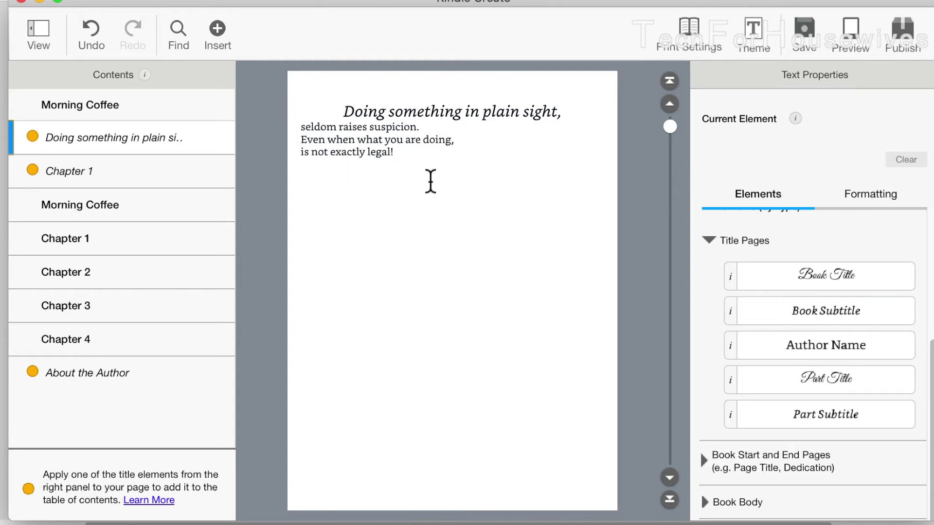
pyautogui.moveTo(426, 170); pyautogui.dragTo(267, 112)
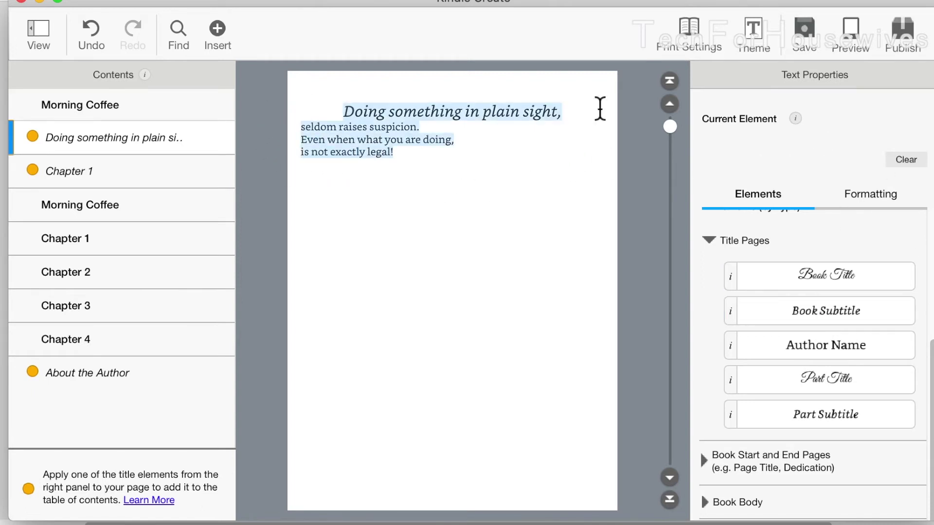
pyautogui.click(919, 162)
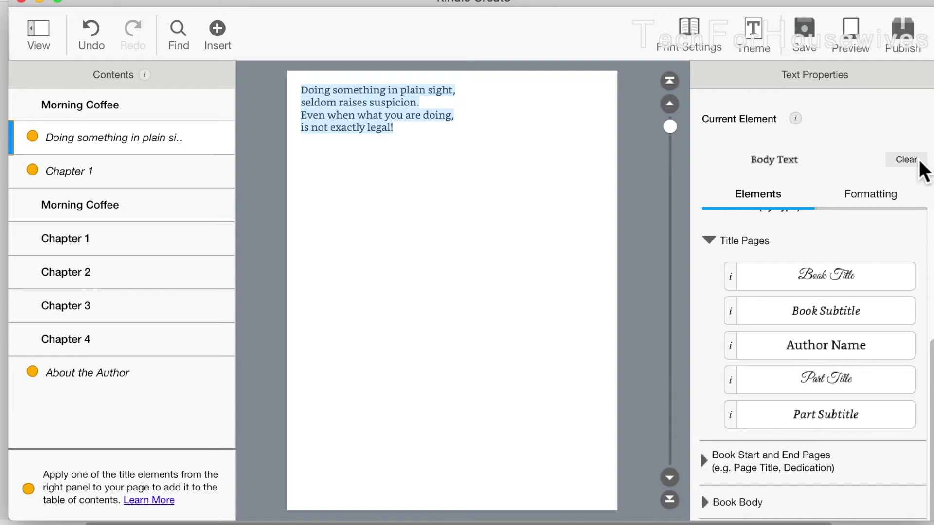
# - Format the four-line quote as italic and center it on the page
pyautogui.click(889, 191)
pyautogui.click(756, 266)
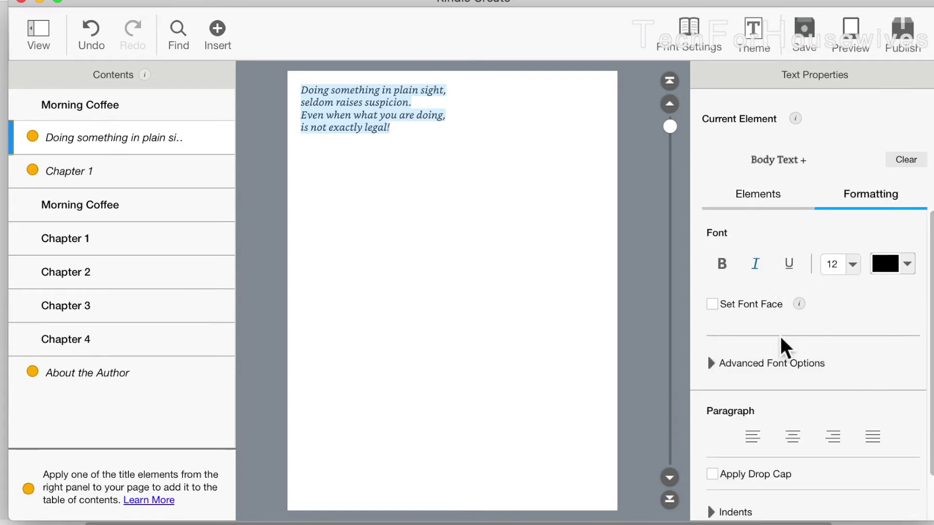
pyautogui.scroll(-3, 780, 336)
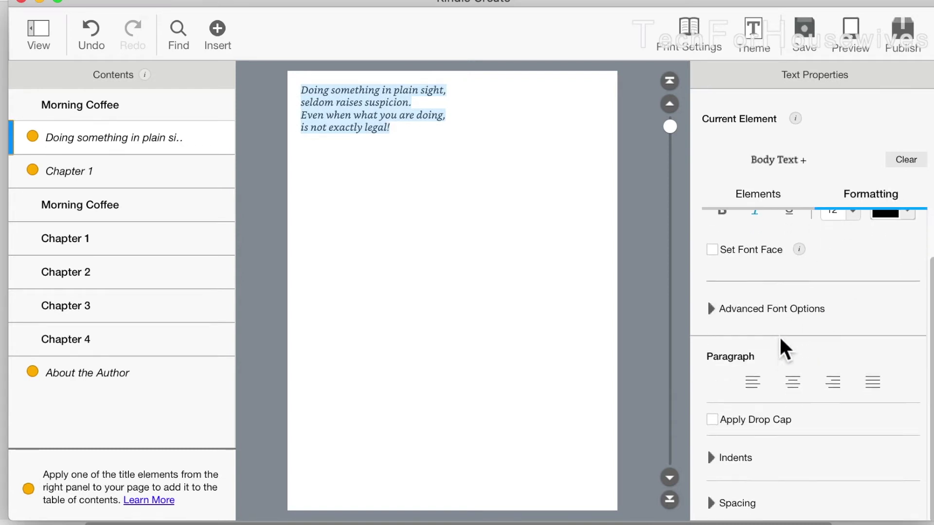
pyautogui.click(794, 377)
# - Insert three blank lines above the quote to move it down the page
pyautogui.click(378, 92)
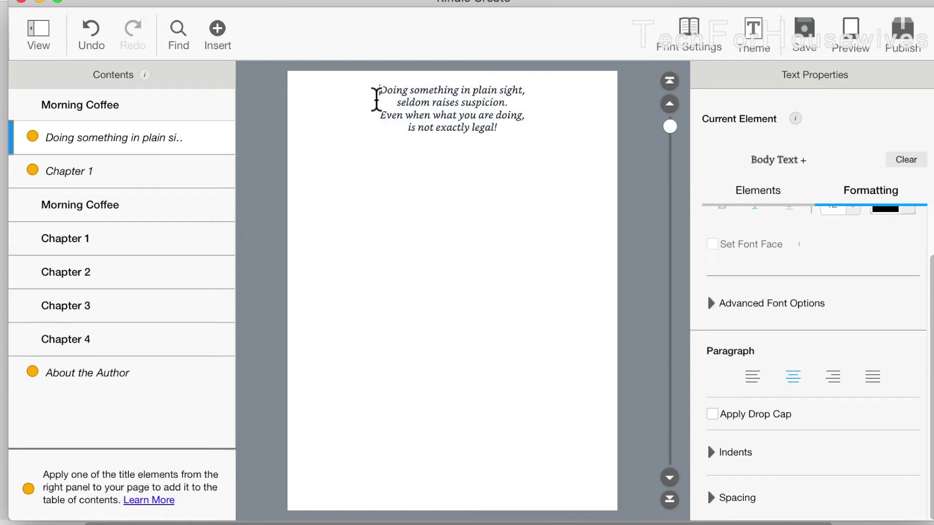
pyautogui.press('Return')
pyautogui.press('Return')
pyautogui.press('Return')
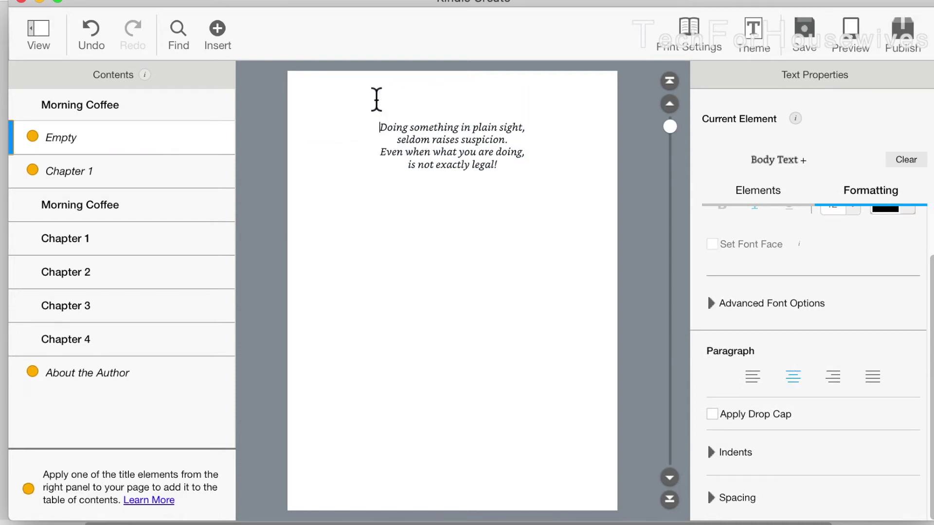
# - Delete the page of old table-of-contents links for Chapters 1 to 4
pyautogui.click(670, 478)
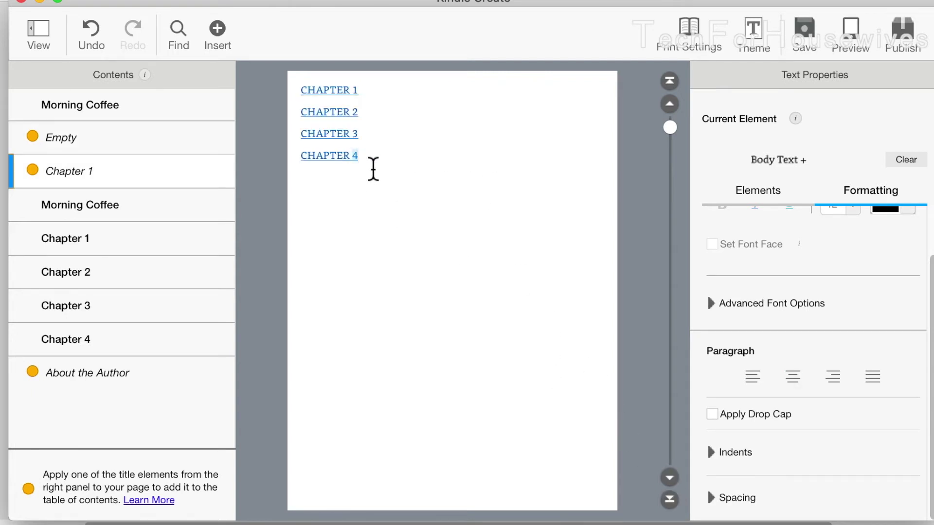
pyautogui.moveTo(373, 169); pyautogui.dragTo(290, 71)
pyautogui.press('BackSpace')
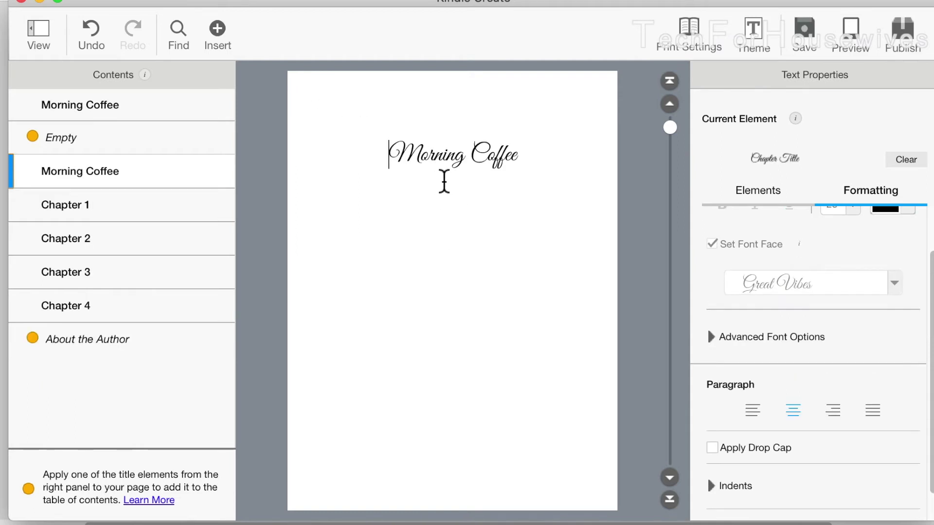
# - Apply the Book Title element to the second Morning Coffee heading, just before Chapter 1
pyautogui.moveTo(390, 156); pyautogui.dragTo(563, 163)
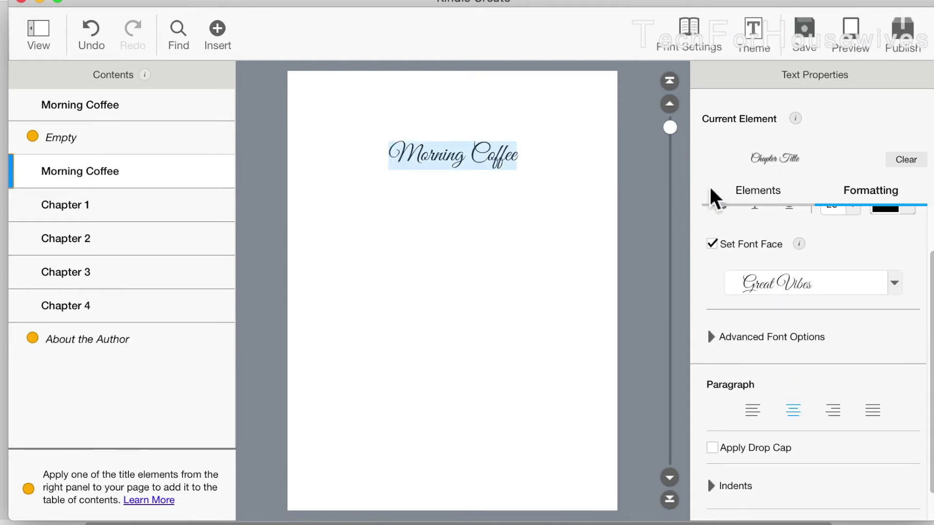
pyautogui.scroll(3, 803, 238)
pyautogui.scroll(-4, 803, 238)
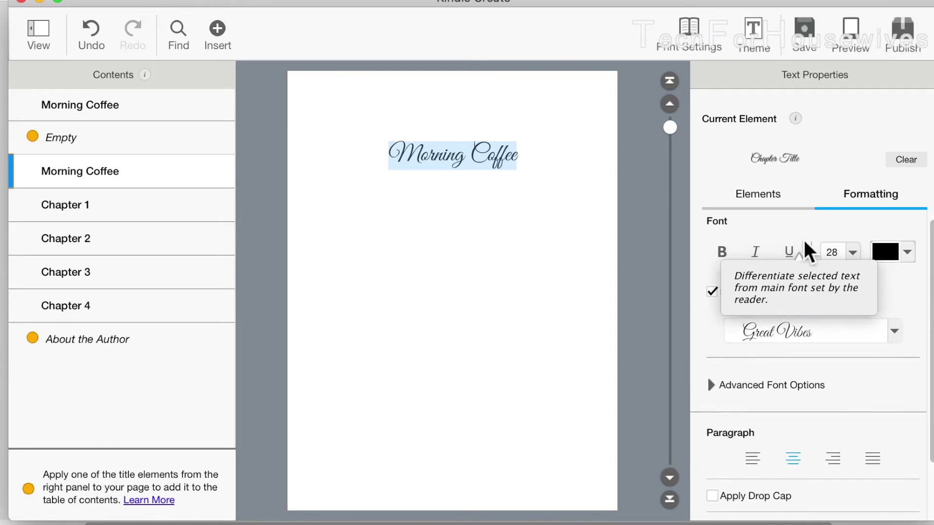
pyautogui.click(775, 194)
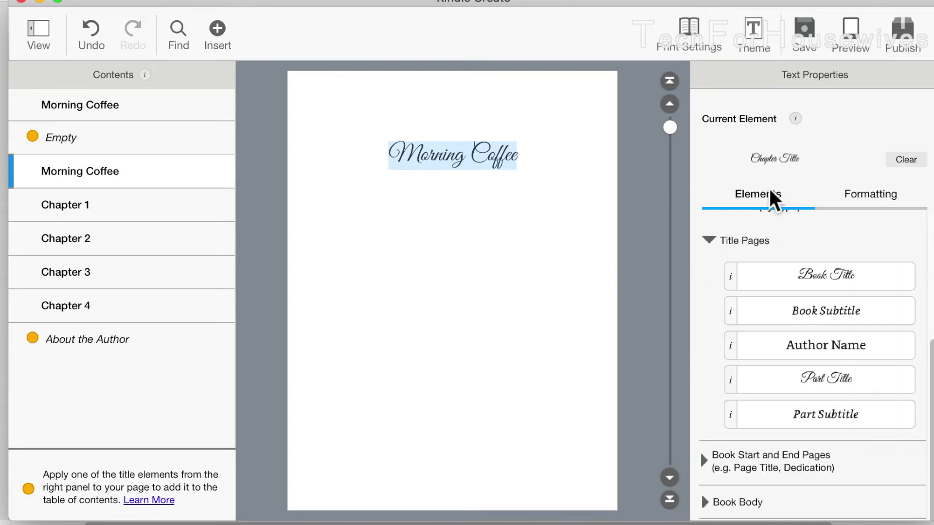
pyautogui.click(810, 287)
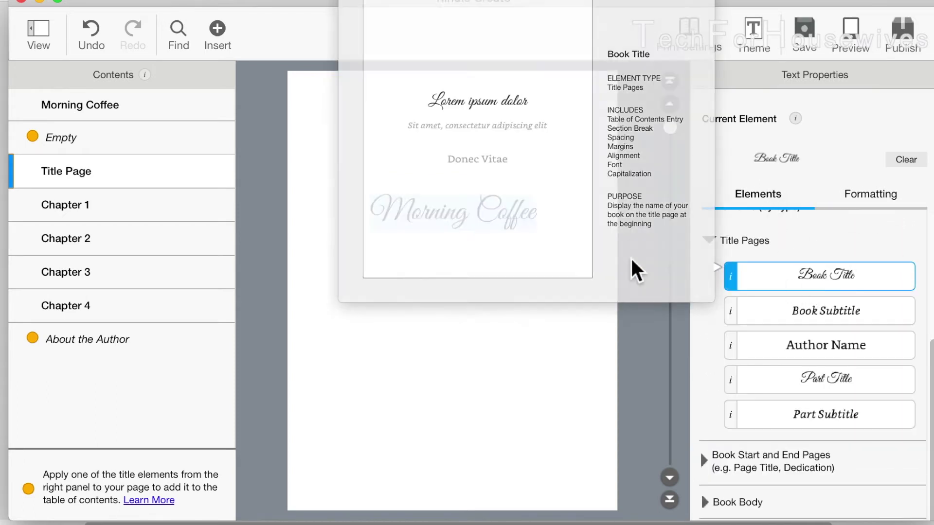
# - Try the Chapter Subtitle element on the Chapter 1 heading
pyautogui.click(670, 477)
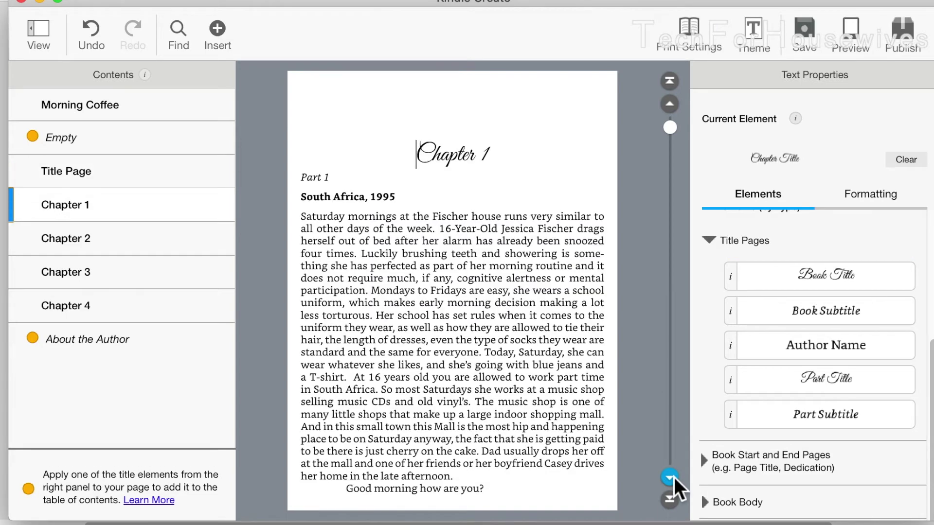
pyautogui.moveTo(413, 153); pyautogui.dragTo(490, 151)
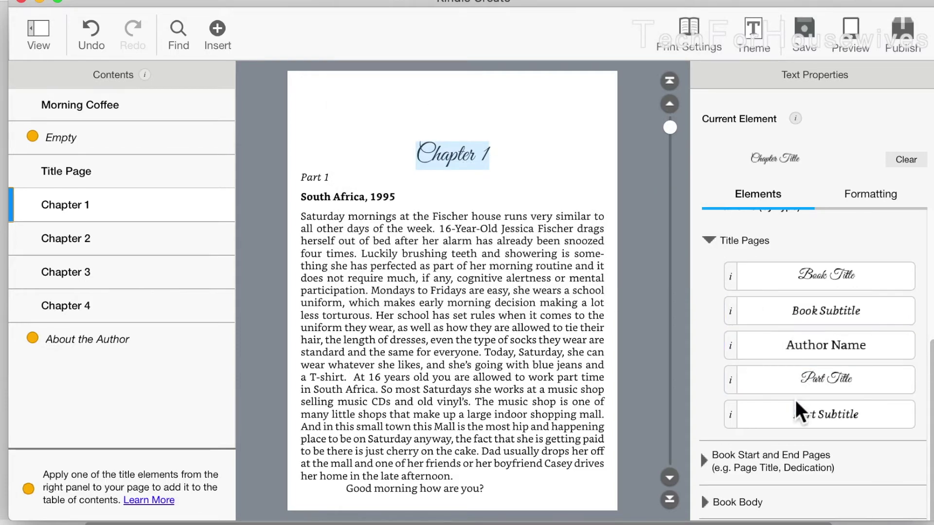
pyautogui.scroll(2, 796, 400)
pyautogui.scroll(5, 794, 398)
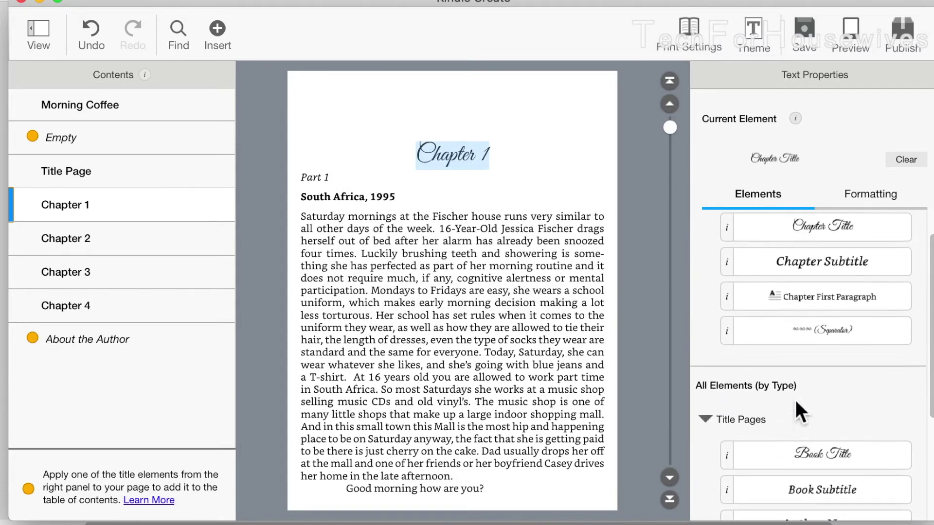
pyautogui.click(810, 294)
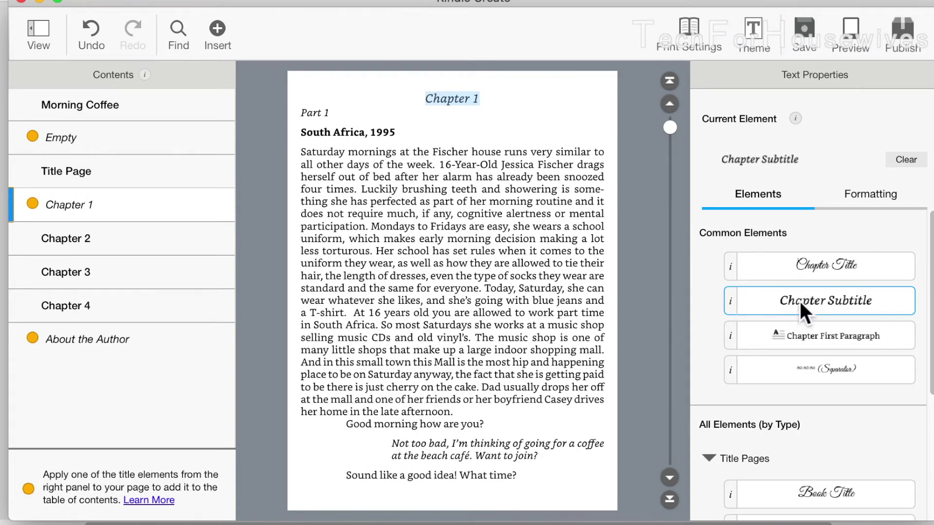
# - Reapply the Chapter Title element to the Chapter 1 heading
pyautogui.click(460, 106)
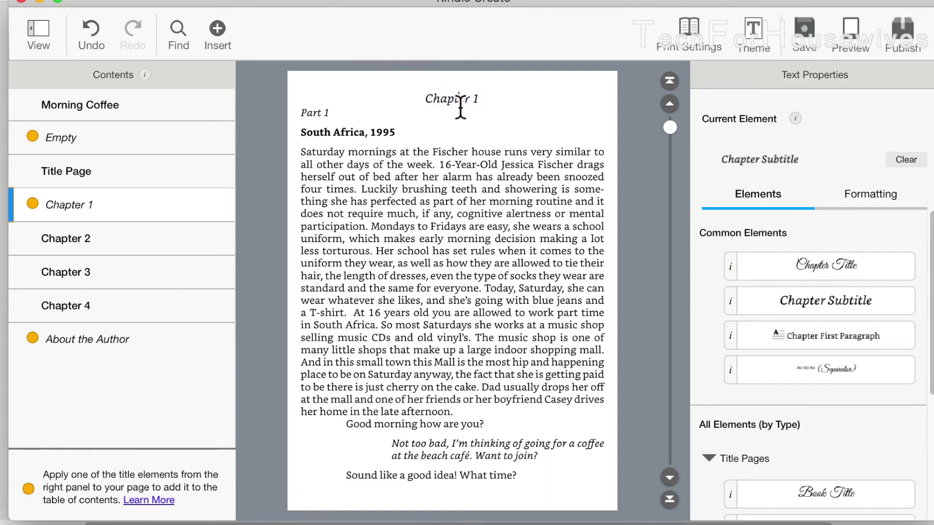
pyautogui.moveTo(416, 108); pyautogui.dragTo(603, 238)
pyautogui.moveTo(757, 263); pyautogui.dragTo(800, 277)
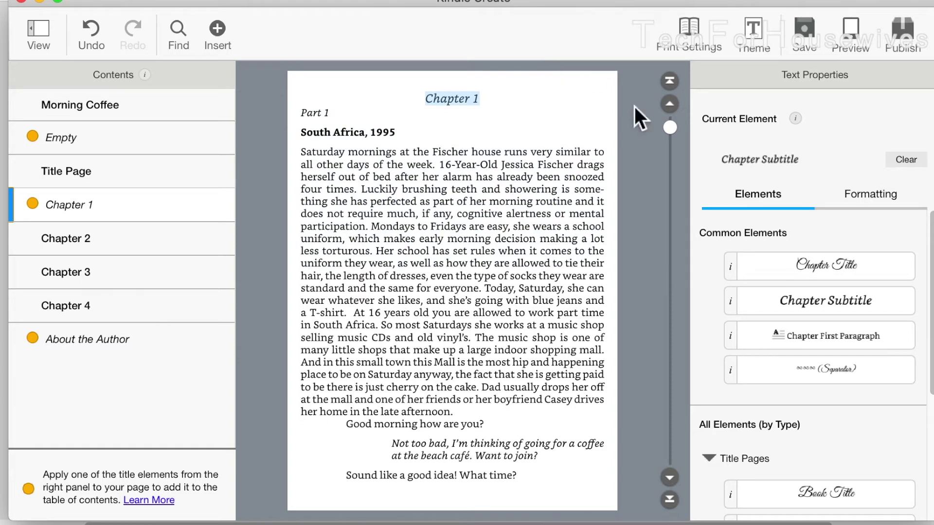
pyautogui.click(774, 262)
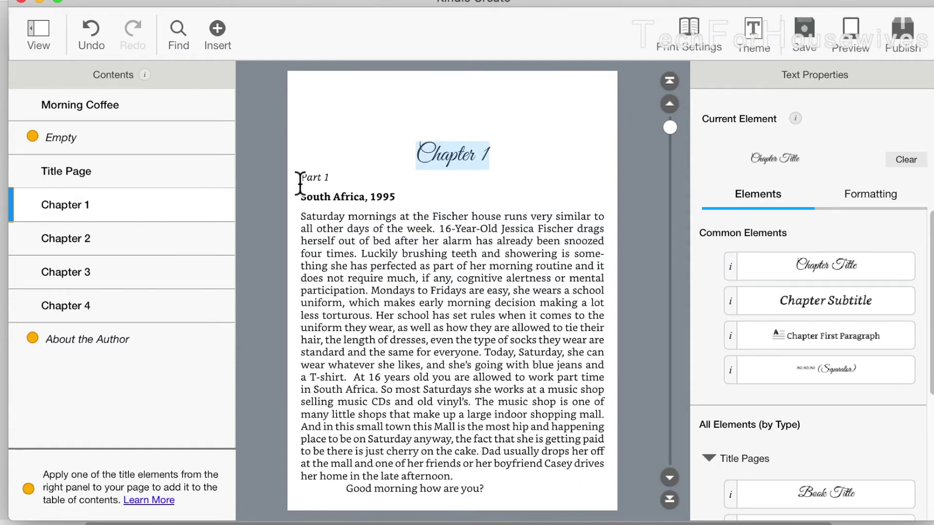
# - Clear the formatting of the Chapter 1 message exchange from "Good morning how are you?" to "Cool see you there!"
pyautogui.click(670, 477)
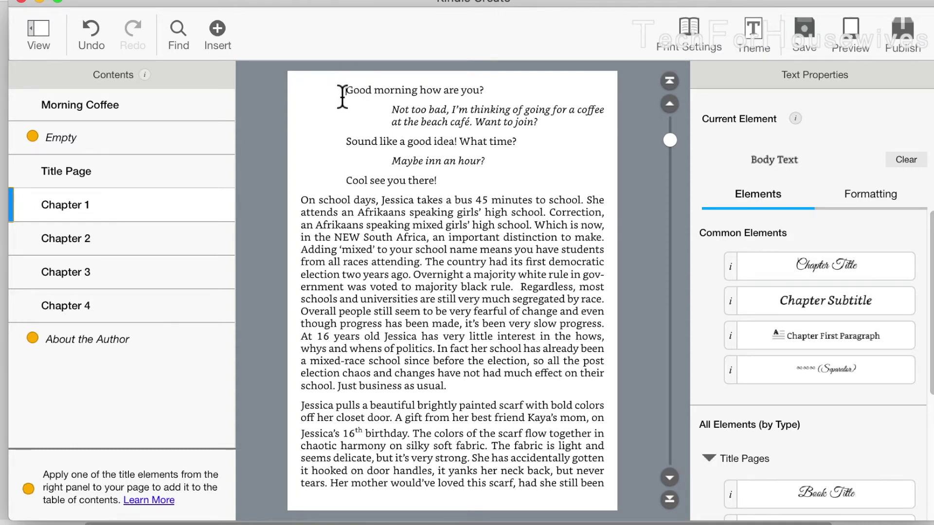
pyautogui.moveTo(343, 96); pyautogui.dragTo(522, 179)
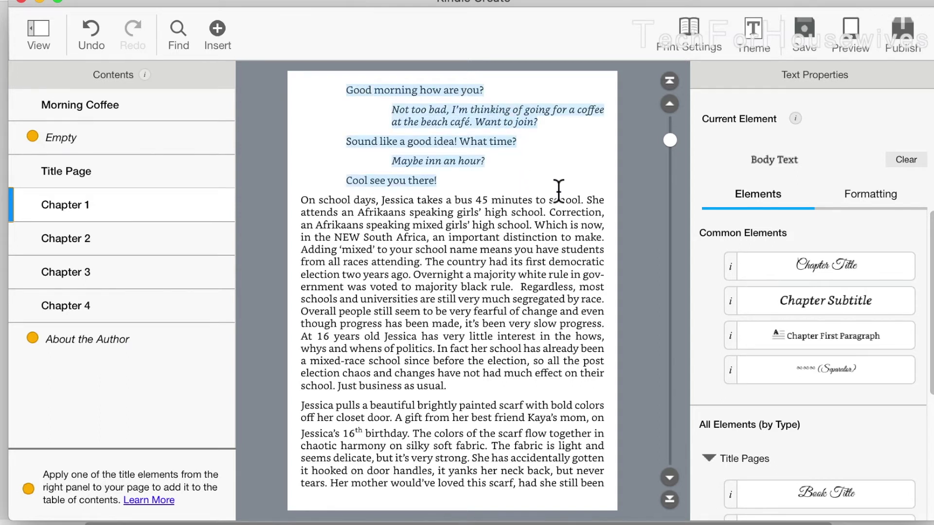
pyautogui.click(905, 160)
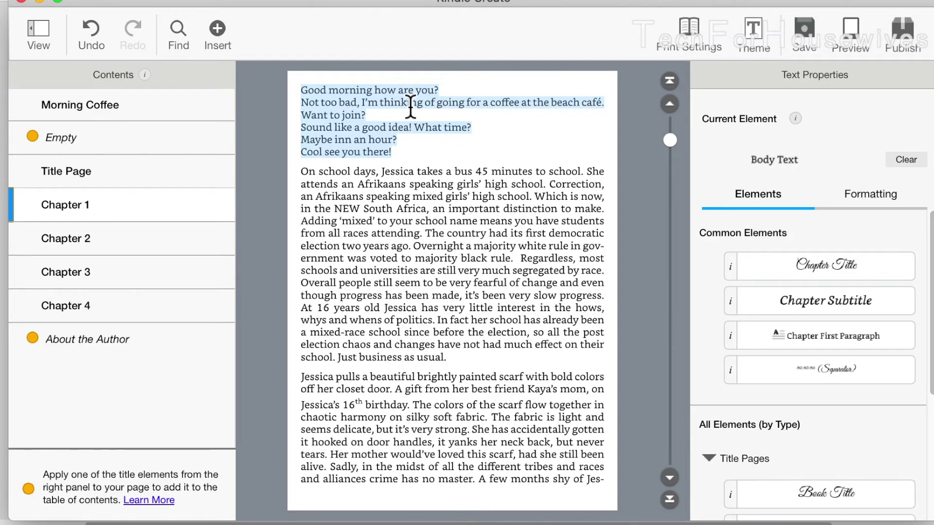
# - Set the left indent of the Chapter 1 message "Good morning how are you?" to 5
pyautogui.click(302, 91)
pyautogui.moveTo(306, 92); pyautogui.dragTo(461, 92)
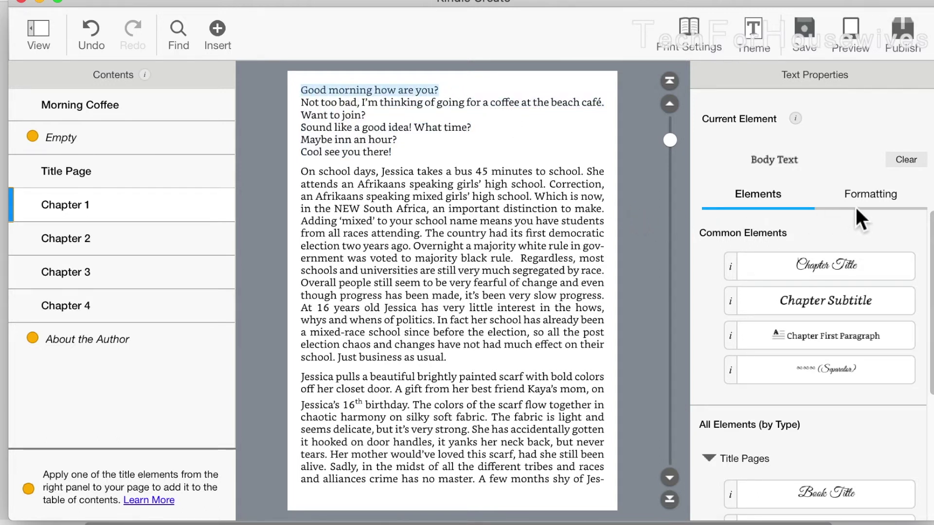
pyautogui.click(864, 193)
pyautogui.scroll(-1, 792, 309)
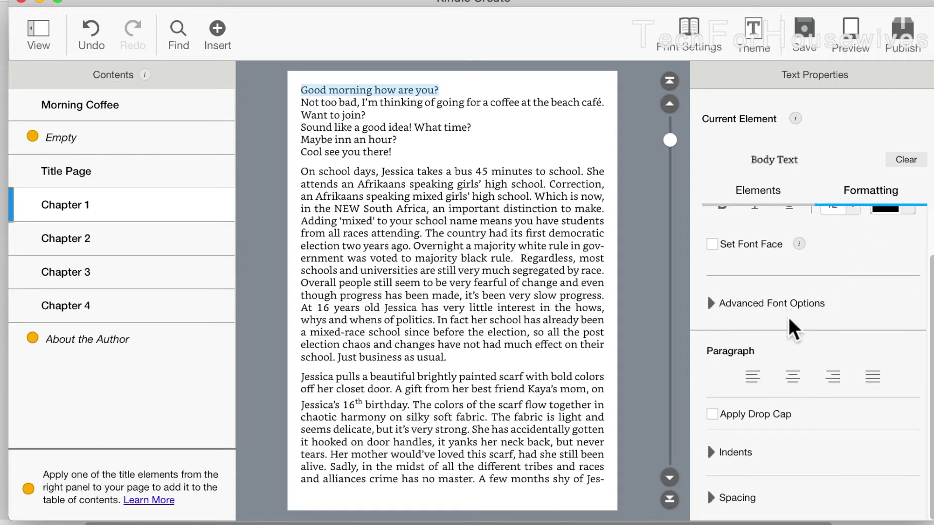
pyautogui.click(715, 453)
pyautogui.scroll(-3, 740, 438)
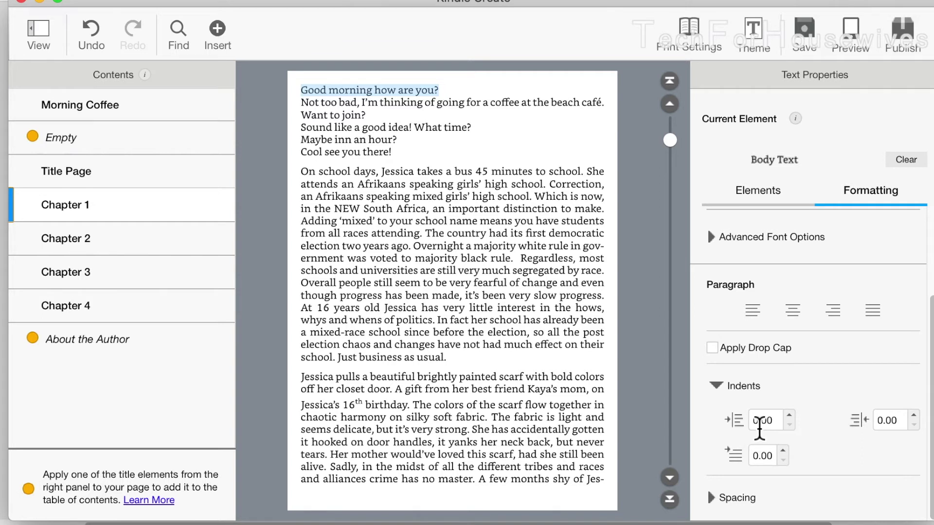
pyautogui.click(759, 427)
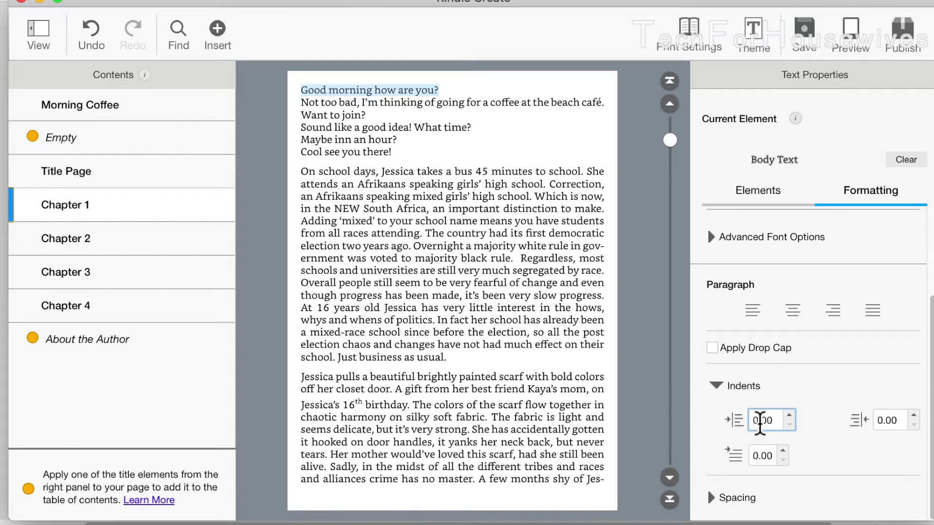
pyautogui.write('5')
pyautogui.press('Return')
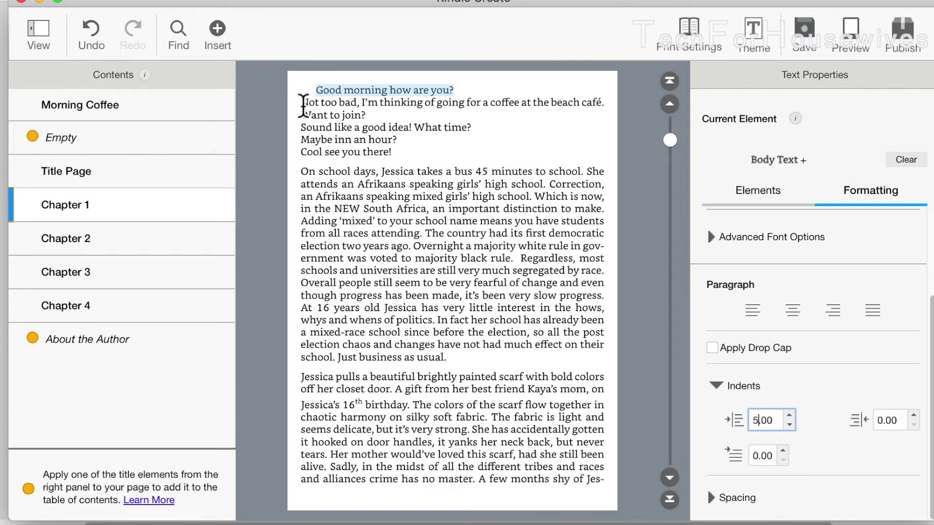
# - Set the left indent of the reply "Not too bad, I'm thinking of going for a coffee…" to 15 and italicize it
pyautogui.moveTo(301, 103); pyautogui.dragTo(386, 117)
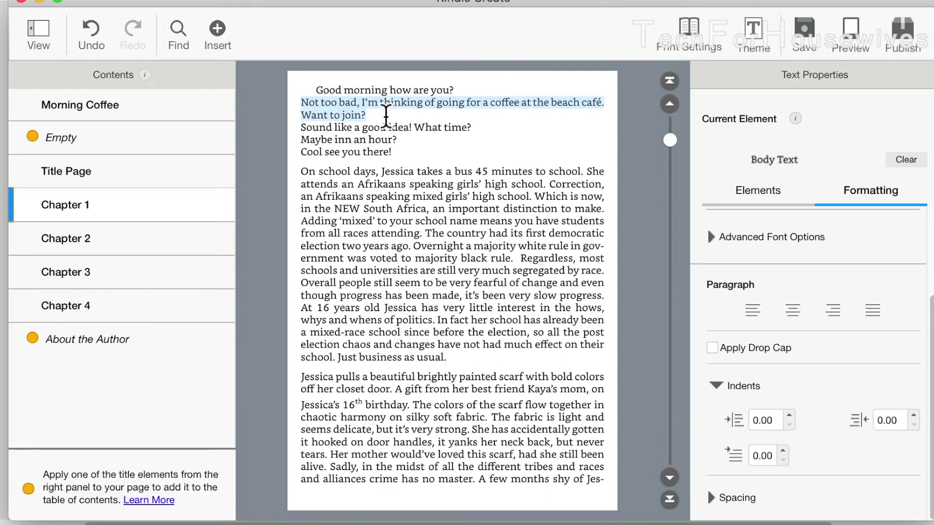
pyautogui.click(757, 421)
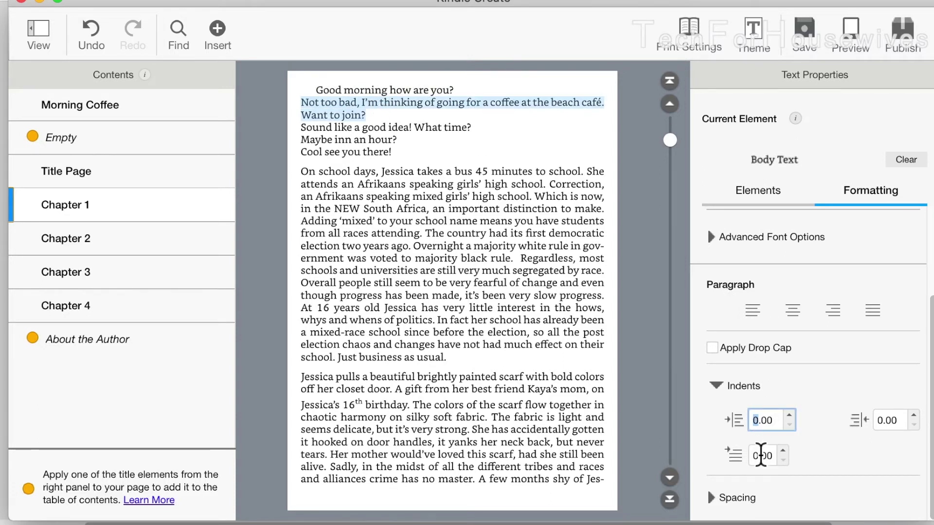
pyautogui.write('15')
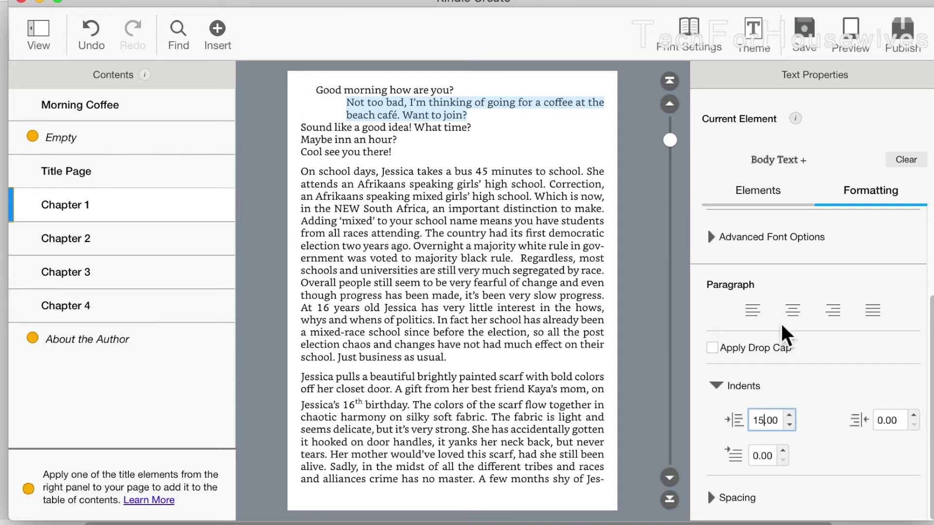
pyautogui.scroll(3, 783, 318)
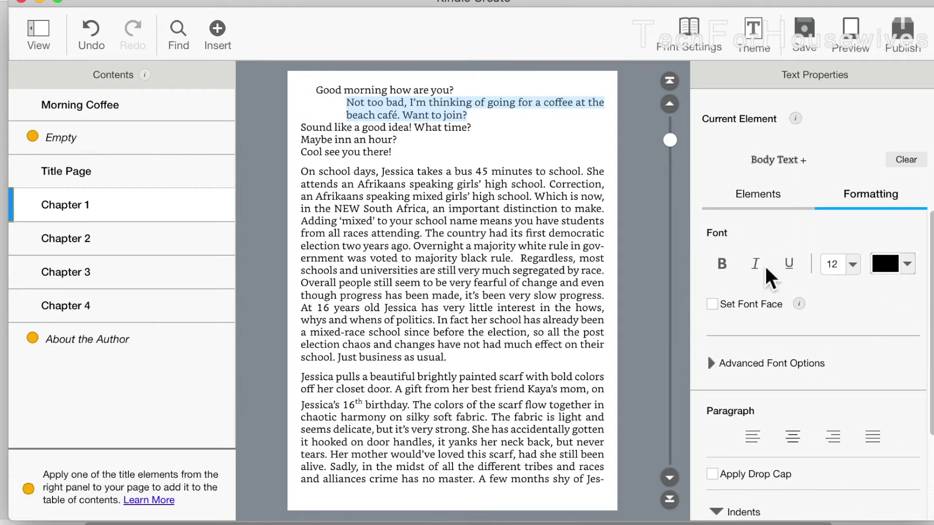
pyautogui.click(763, 265)
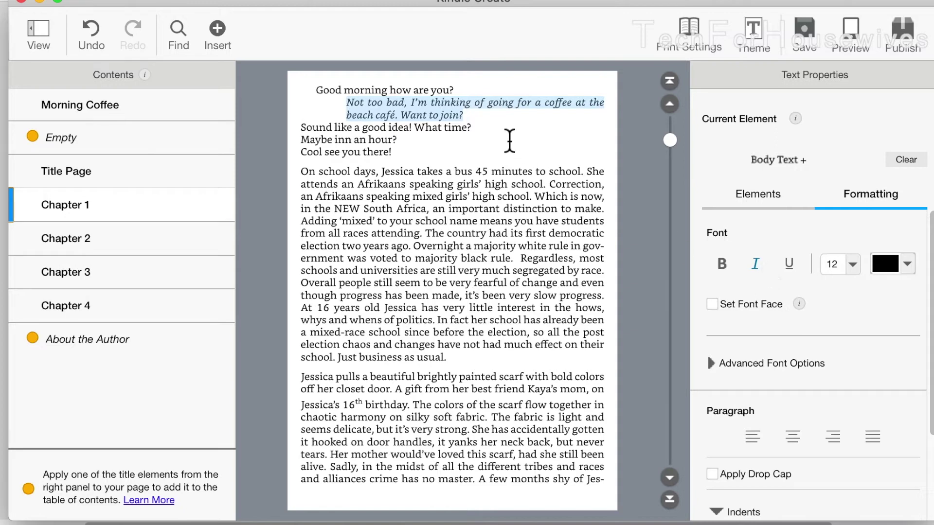
# - Add a blank line after "Good morning how are you?" and another after the "Want to join?" reply
pyautogui.click(477, 92)
pyautogui.press('Return')
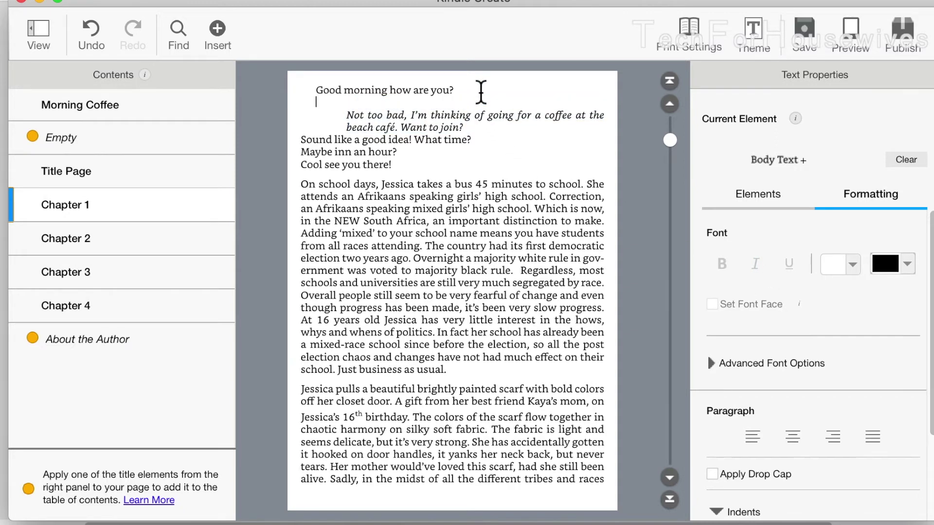
pyautogui.click(488, 128)
pyautogui.press('Return')
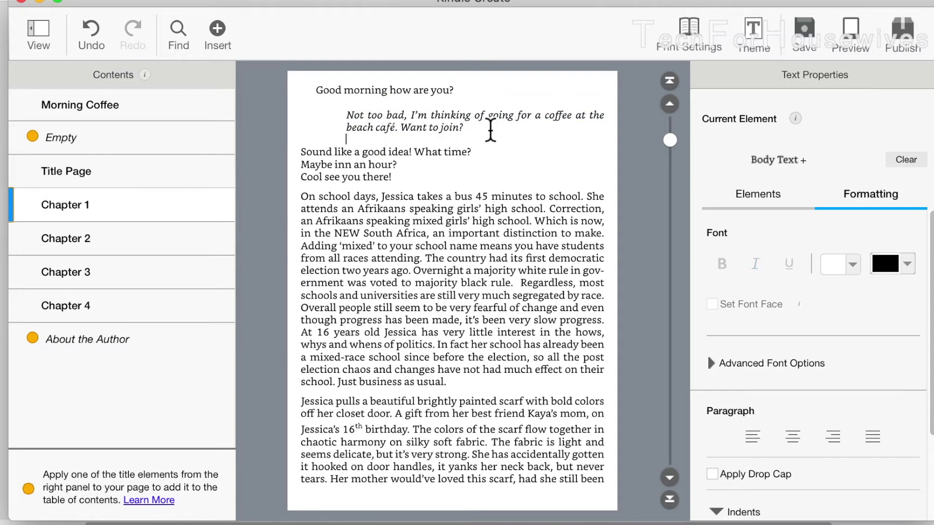
# - Set the left indent of "Sound like a good idea! What time?" to 5 and add a blank line below it
pyautogui.moveTo(301, 152); pyautogui.dragTo(498, 153)
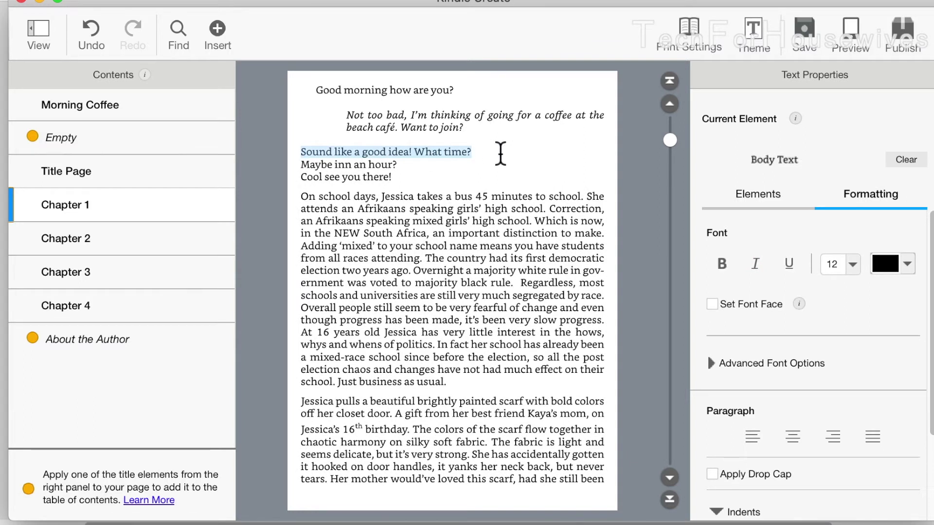
pyautogui.scroll(-5, 744, 409)
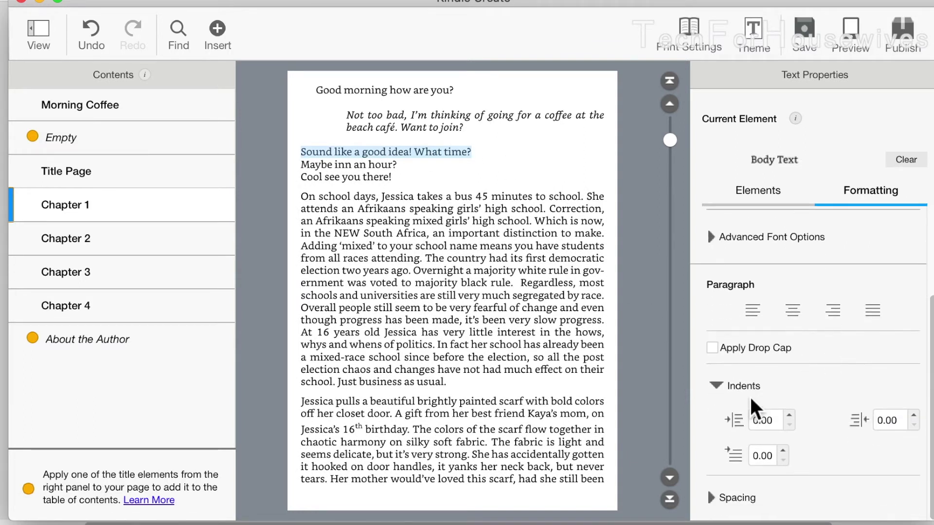
pyautogui.click(758, 421)
pyautogui.doubleClick(756, 422)
pyautogui.write('5')
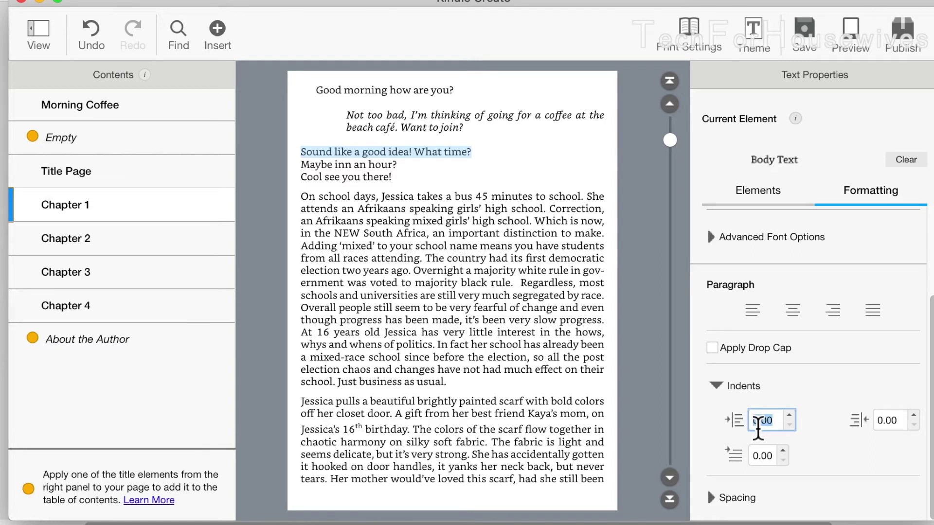
pyautogui.press('Return')
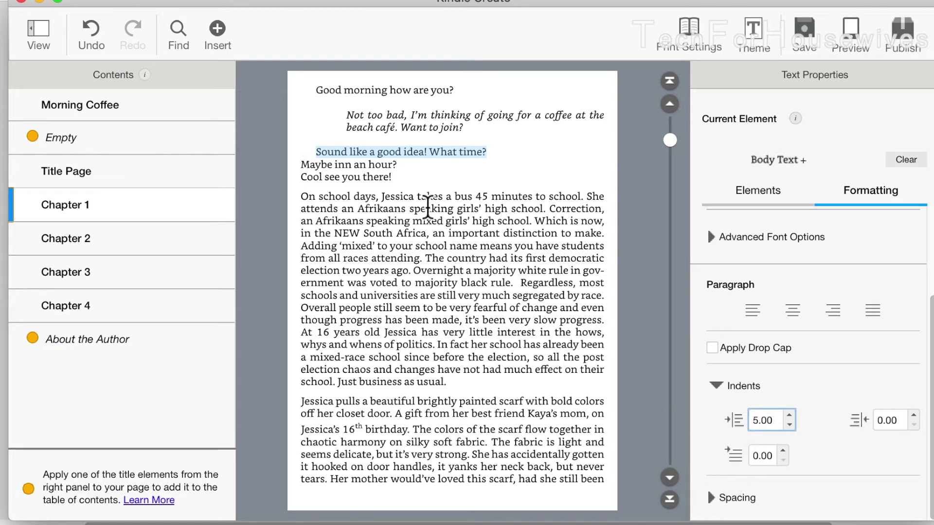
pyautogui.click(528, 164)
pyautogui.click(517, 152)
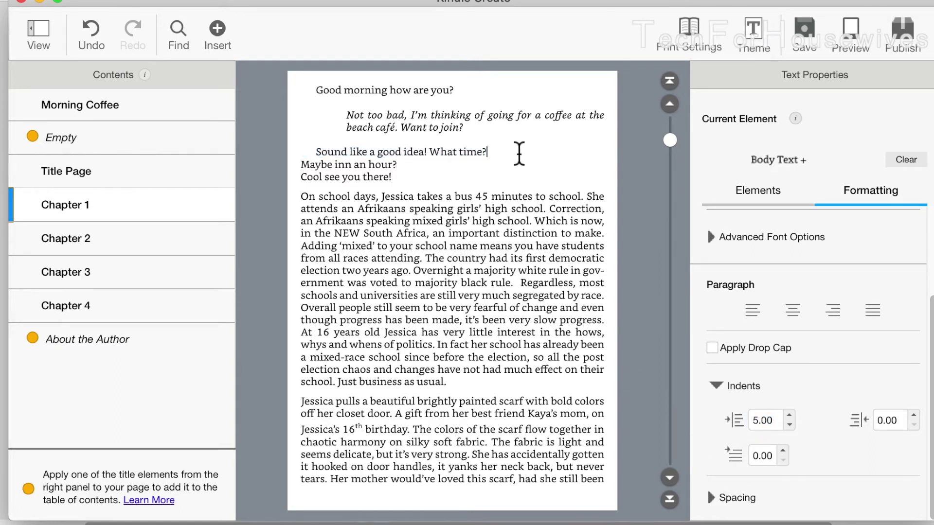
pyautogui.press('Return')
# - Format "Maybe inn an hour?" in italics with a left indent of 15, and add a blank line below it
pyautogui.moveTo(302, 177); pyautogui.dragTo(413, 184)
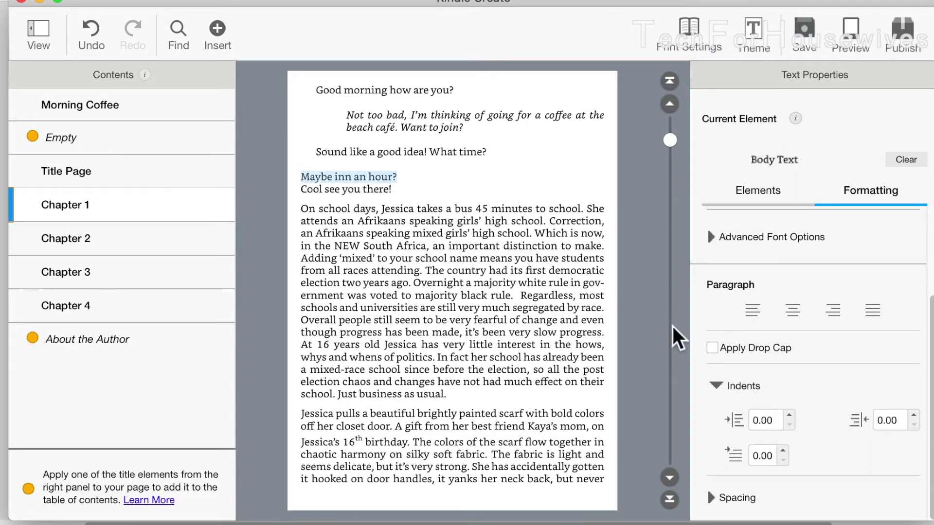
pyautogui.click(764, 421)
pyautogui.write('15')
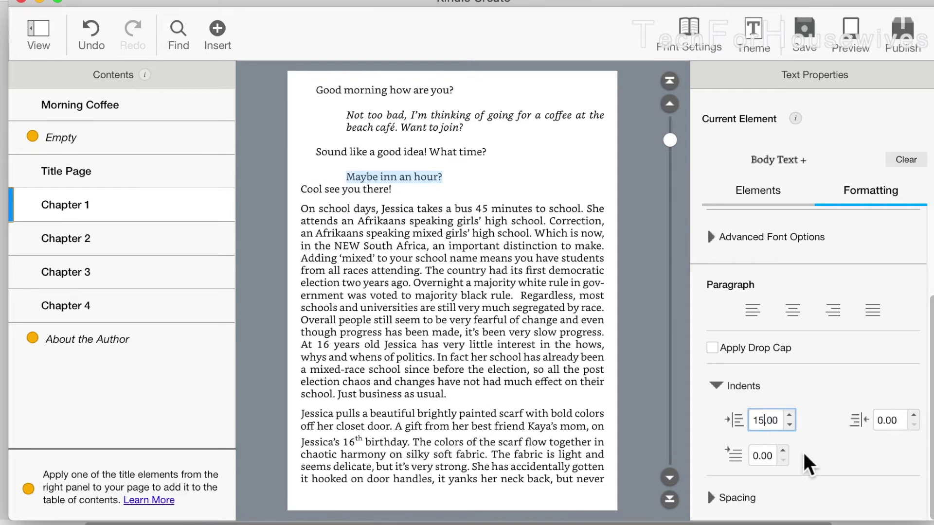
pyautogui.scroll(3, 756, 264)
pyautogui.click(756, 246)
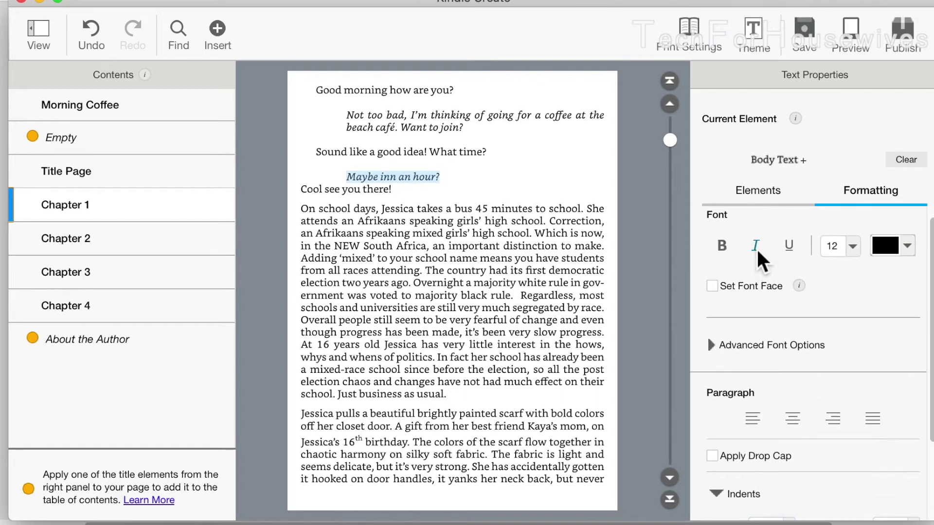
pyautogui.click(480, 182)
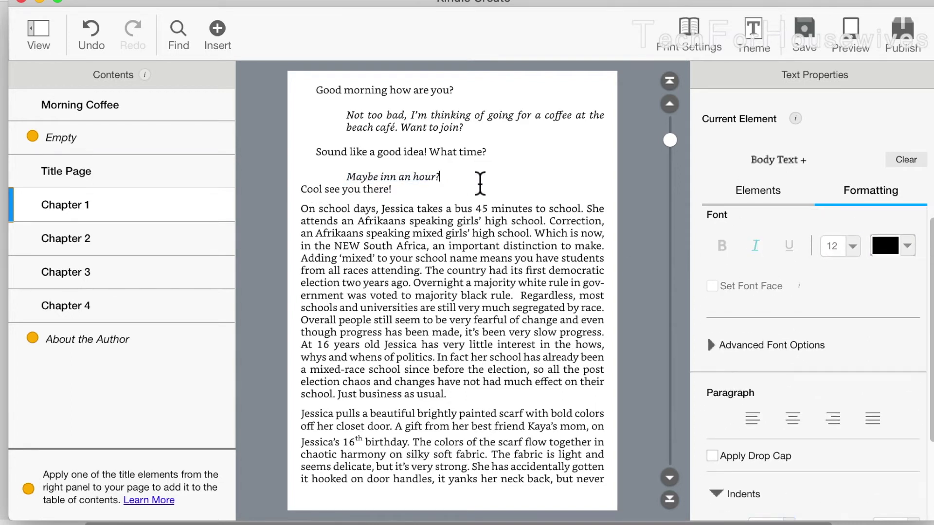
pyautogui.press('Return')
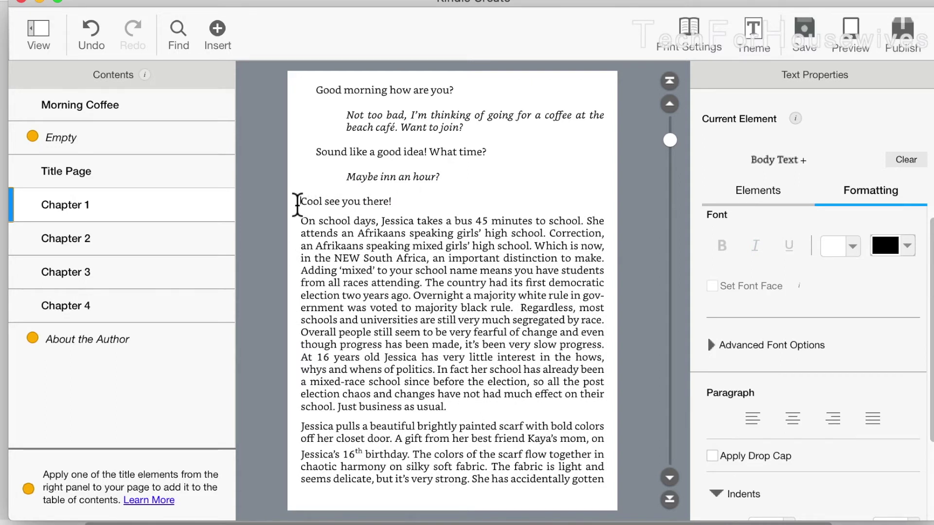
# - Set the left indent of the final message, "Cool see you there!", to 5
pyautogui.moveTo(297, 201); pyautogui.dragTo(403, 203)
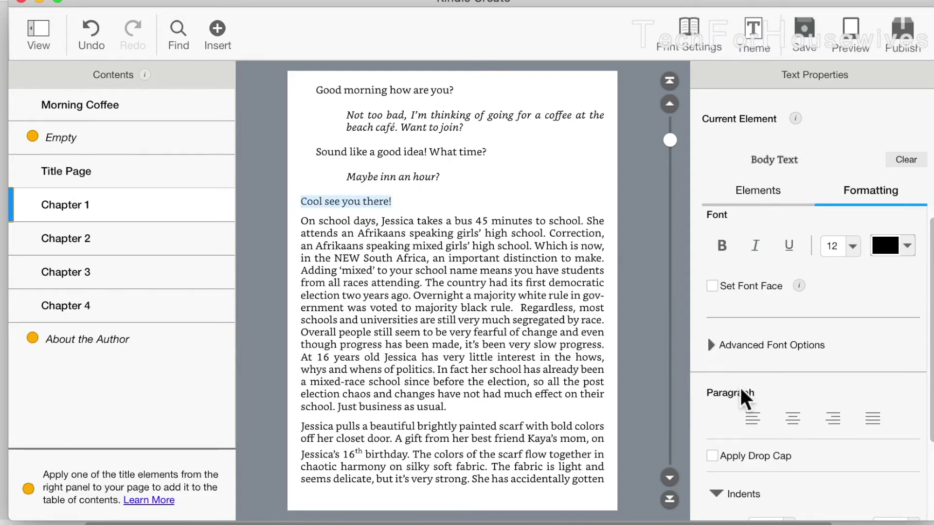
pyautogui.scroll(-5, 751, 388)
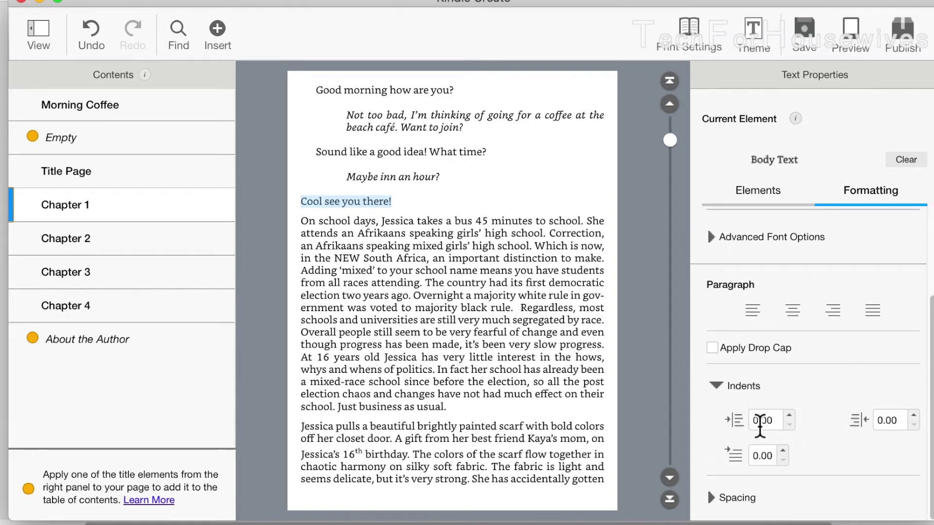
pyautogui.click(761, 422)
pyautogui.press('BackSpace')
pyautogui.write('5')
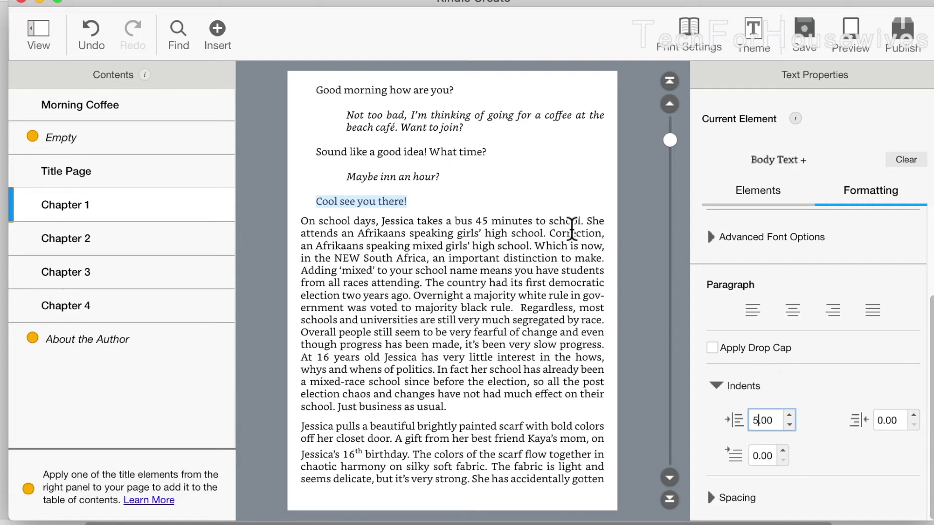
pyautogui.click(492, 214)
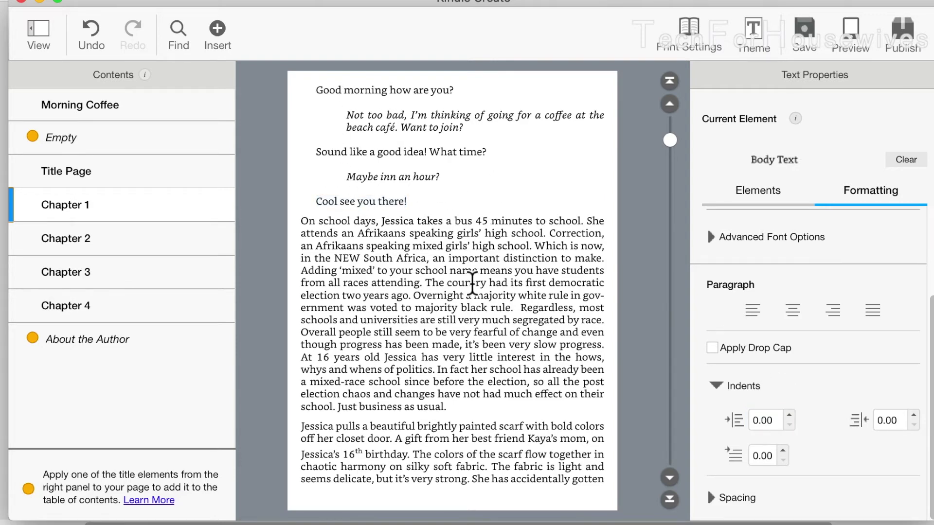
# - Save the project as "Morning Coffee Micky Mouse Ebook" in the Self Publishing Video Drafts folder
pyautogui.click(670, 477)
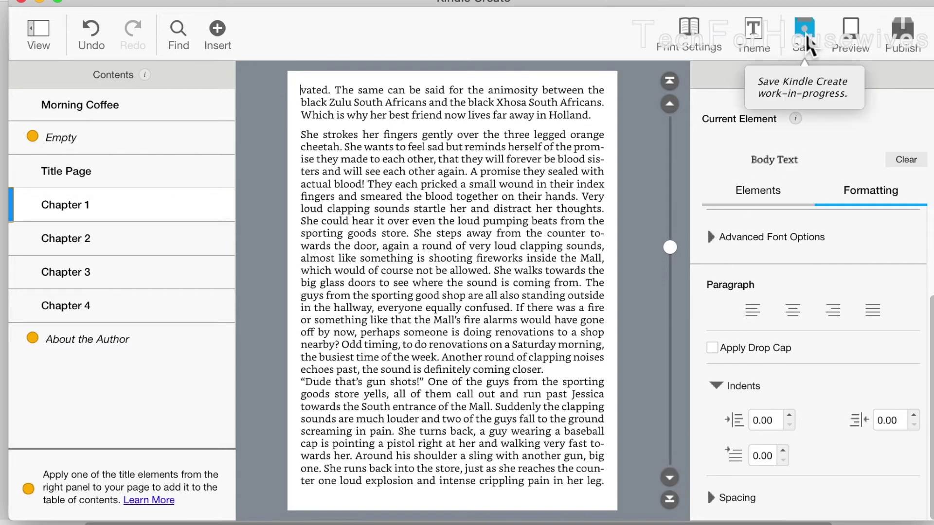
pyautogui.click(805, 38)
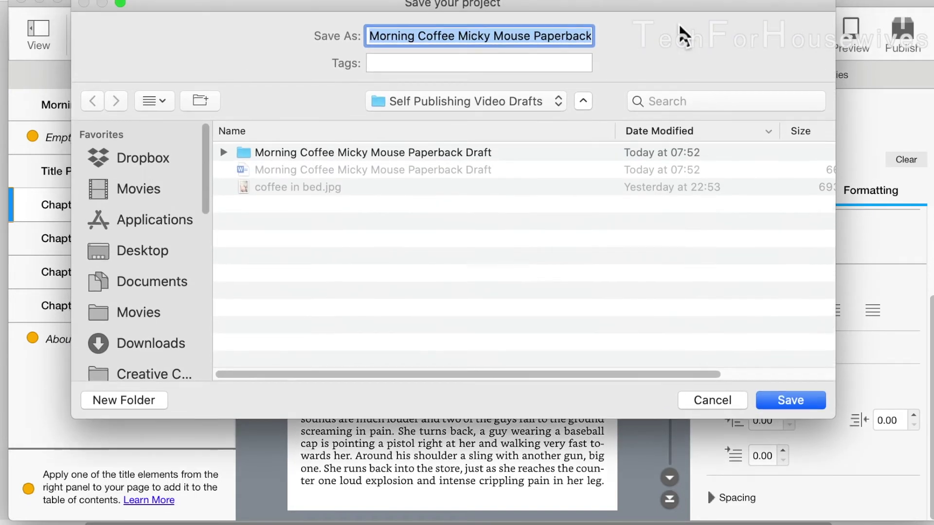
pyautogui.doubleClick(575, 39)
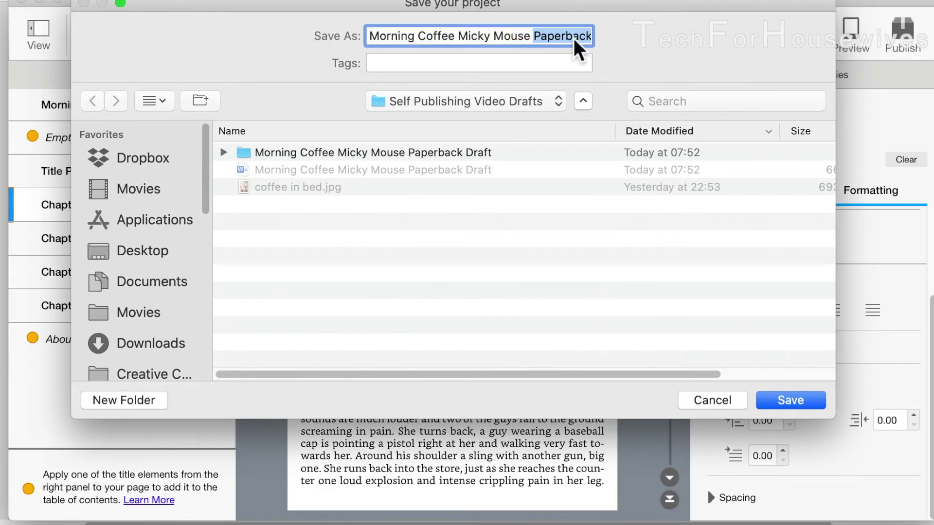
pyautogui.write('Ebook Dr')
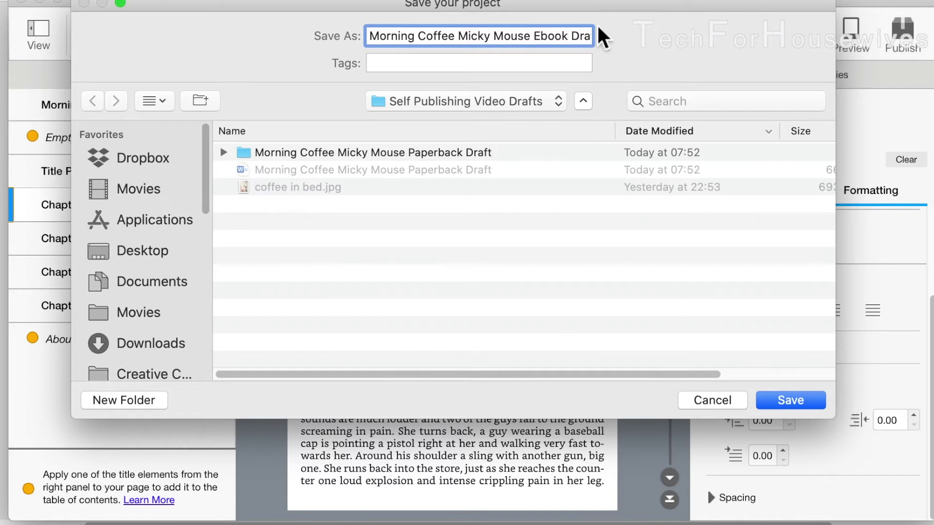
pyautogui.doubleClick(581, 36)
pyautogui.press('BackSpace')
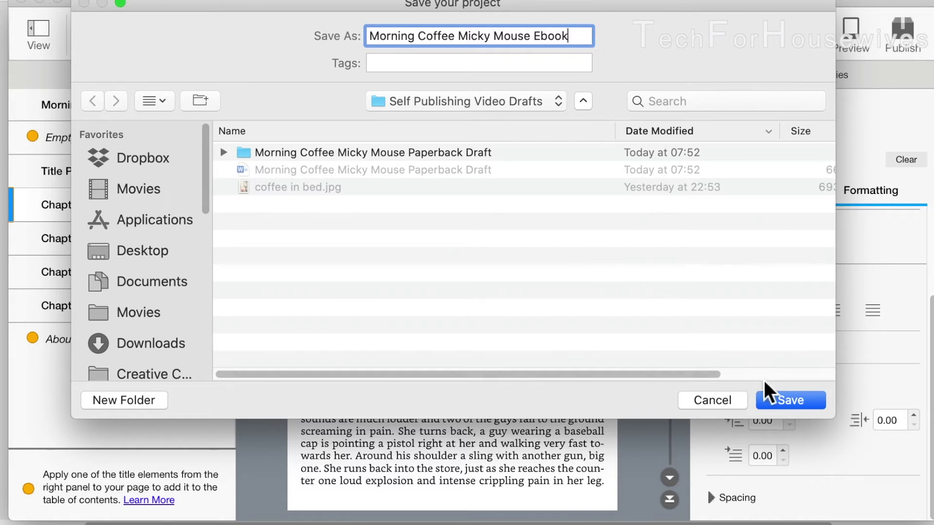
pyautogui.click(776, 399)
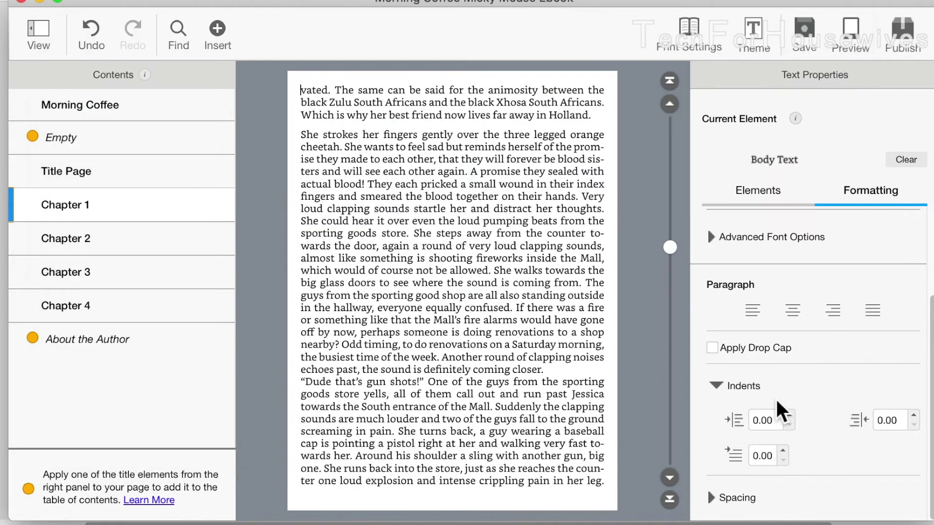
# - Page through the rest of Chapter 1 and go to the About the Author page at the book's end
pyautogui.click(670, 478)
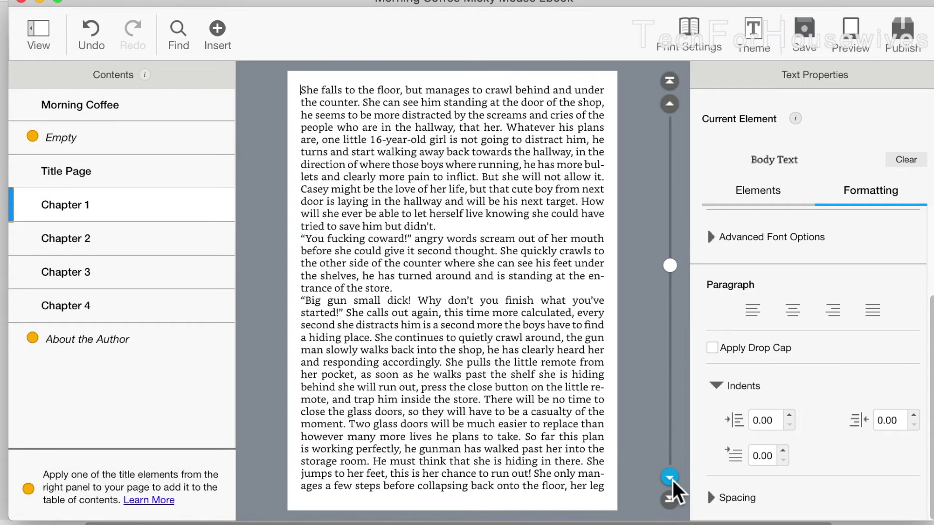
pyautogui.click(670, 478)
pyautogui.click(669, 477)
pyautogui.click(670, 477)
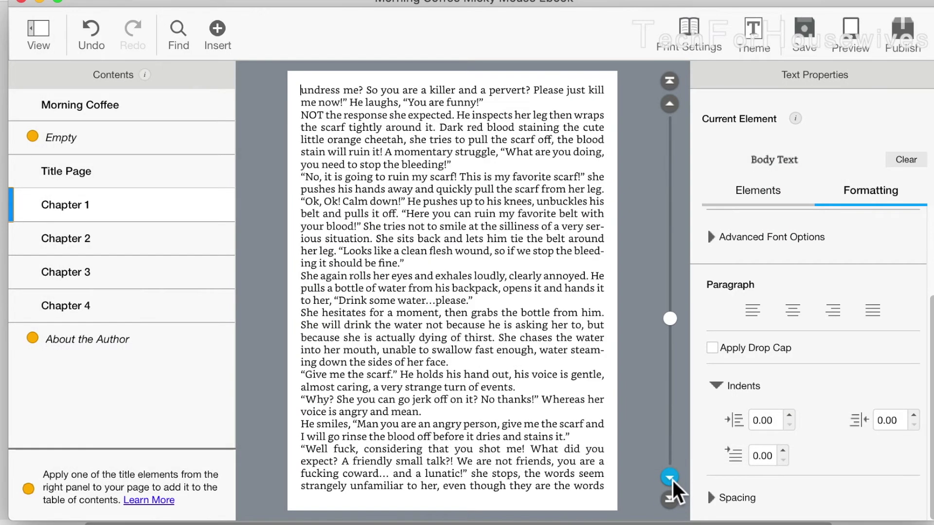
pyautogui.click(670, 500)
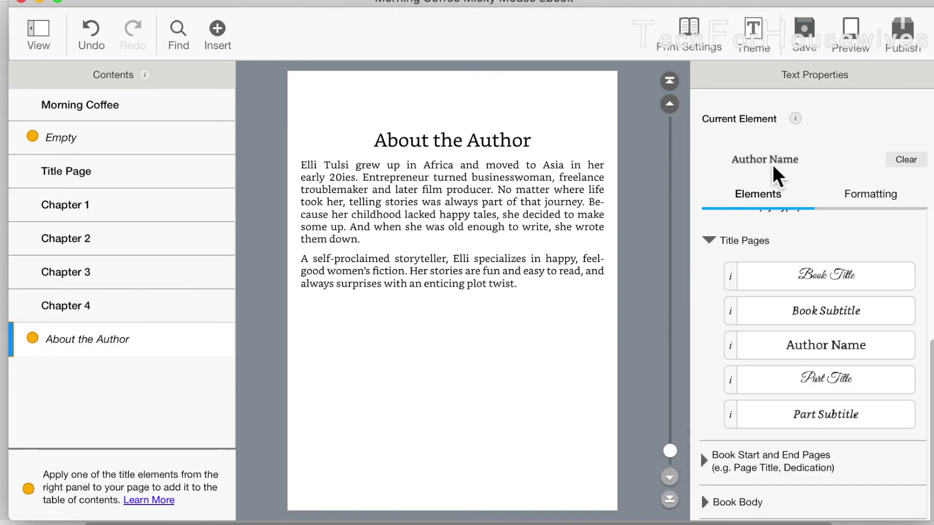
# - Preview the book from the About the Author page and arrange the device preview beside the fully visible Inspector
pyautogui.click(850, 35)
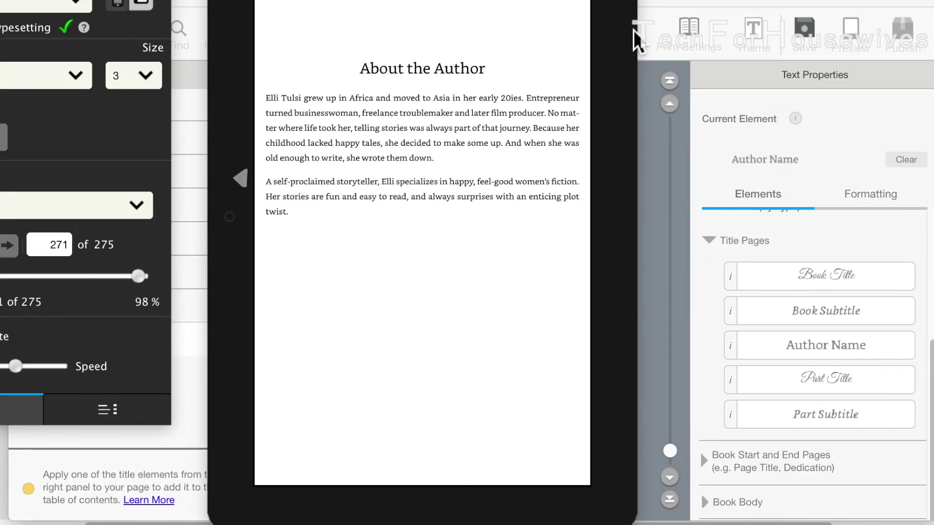
pyautogui.moveTo(532, 48); pyautogui.dragTo(553, 0)
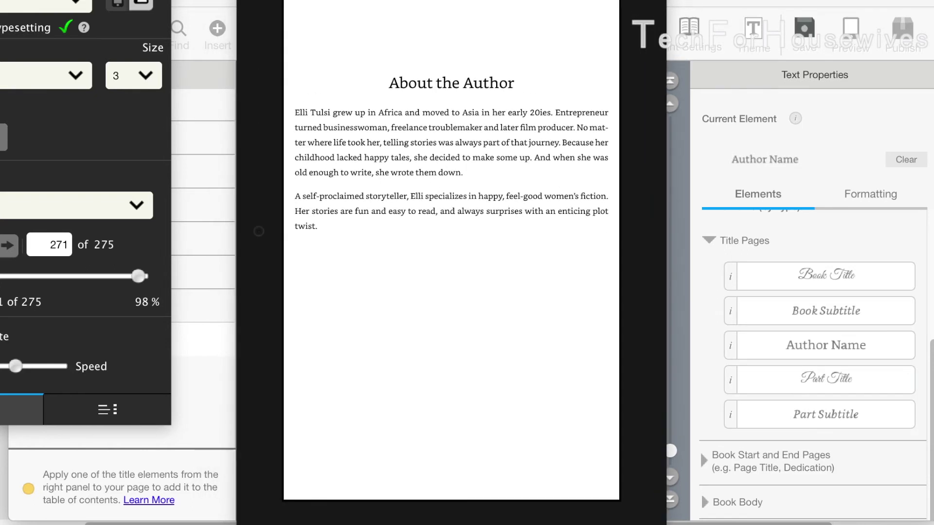
pyautogui.moveTo(109, 0); pyautogui.dragTo(193, 38)
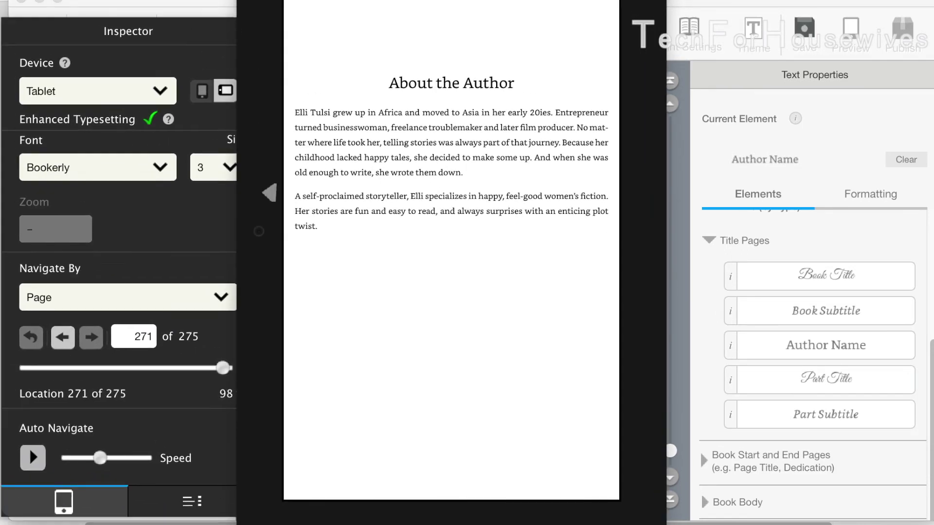
pyautogui.moveTo(326, 0); pyautogui.dragTo(366, 25)
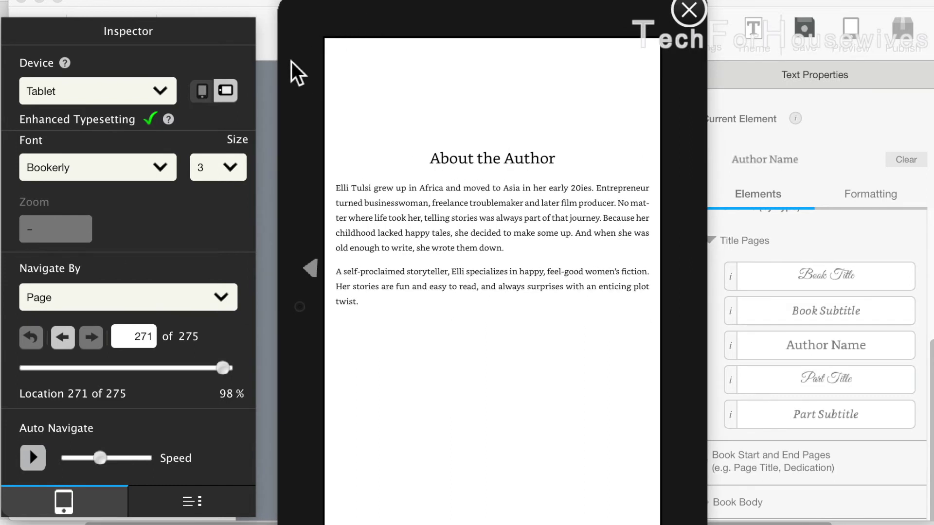
# - Preview the book as a Phone, go back to page 62 to check the text, and close the preview
pyautogui.click(160, 91)
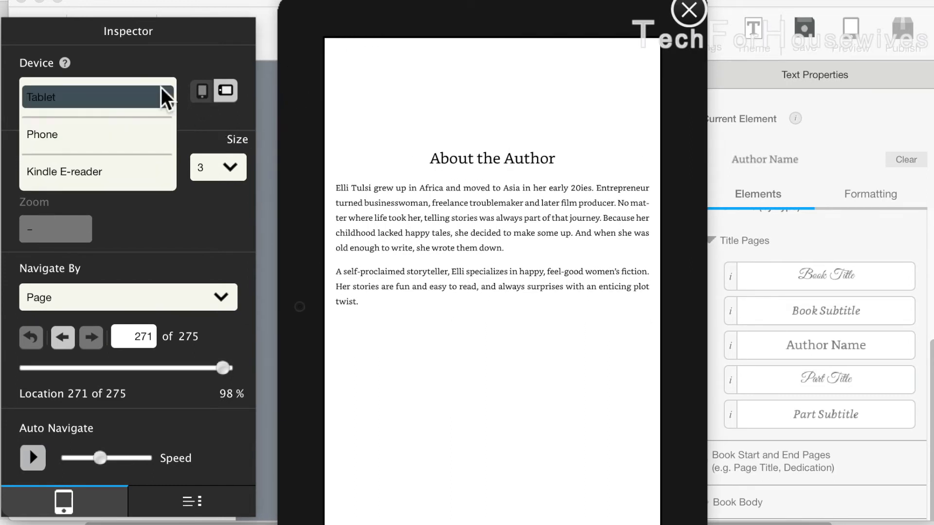
pyautogui.click(138, 145)
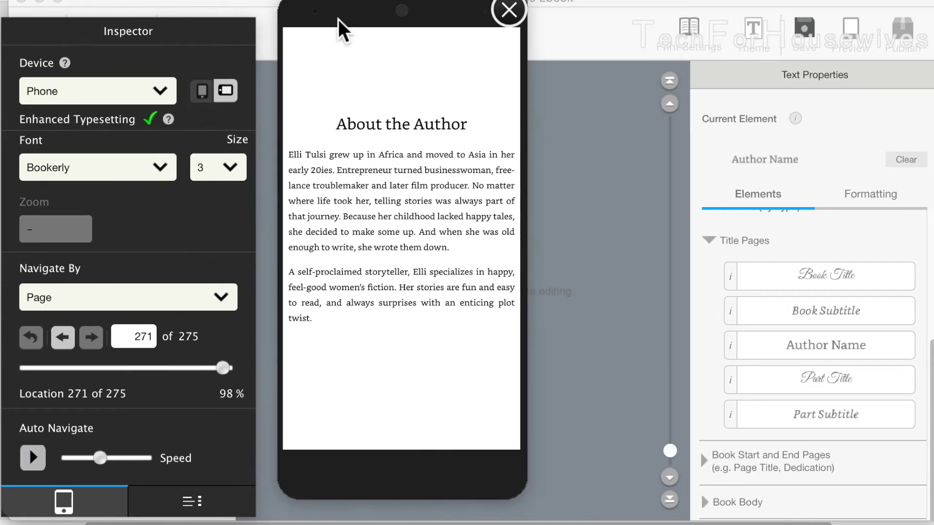
pyautogui.moveTo(338, 25); pyautogui.dragTo(384, 56)
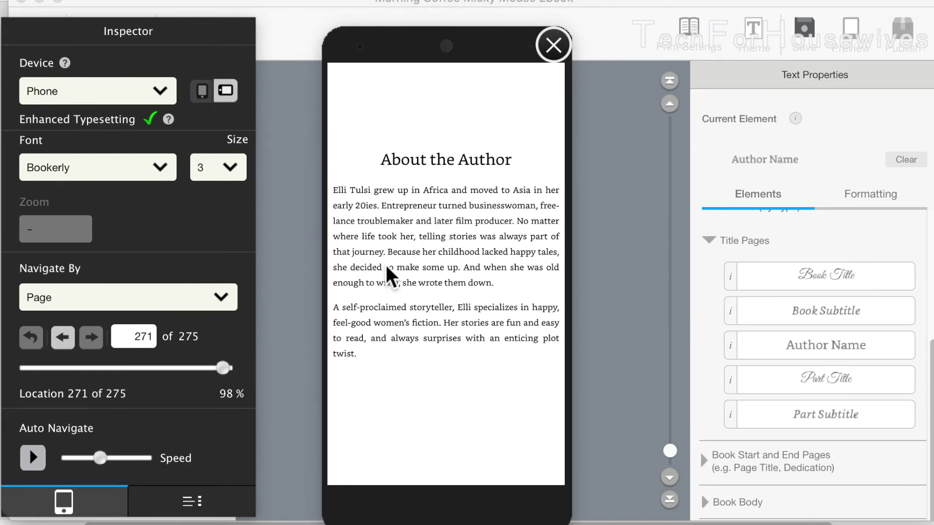
pyautogui.click(179, 369)
pyautogui.moveTo(183, 375); pyautogui.dragTo(84, 373)
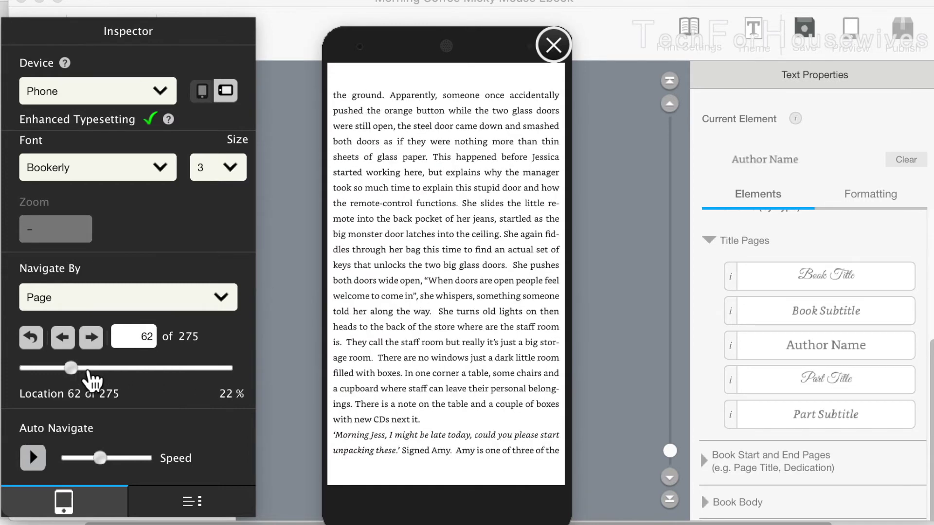
pyautogui.click(553, 43)
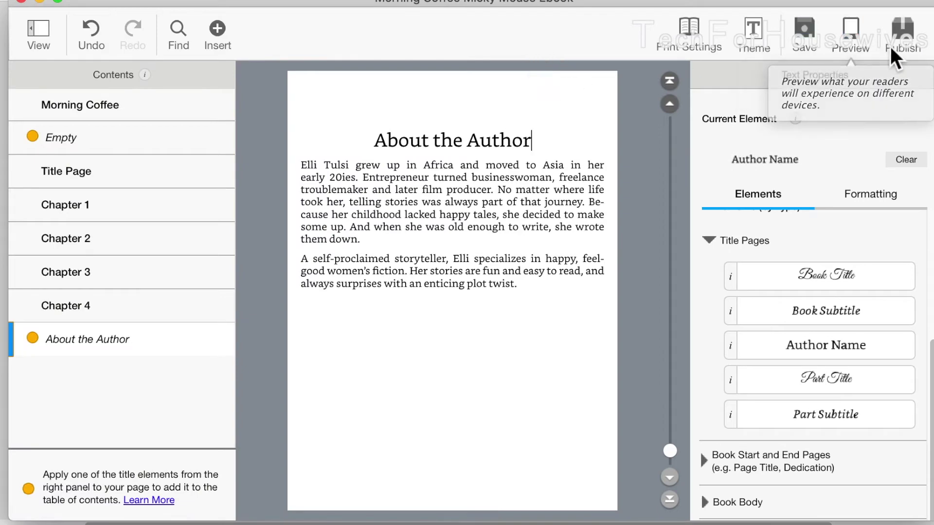
# - Export the book for publication to Self Publishing Video Drafts, and upload Morning Coffee Micky Mouse Paperback Draft.kpf as the eBook manuscript in KDP
pyautogui.click(904, 49)
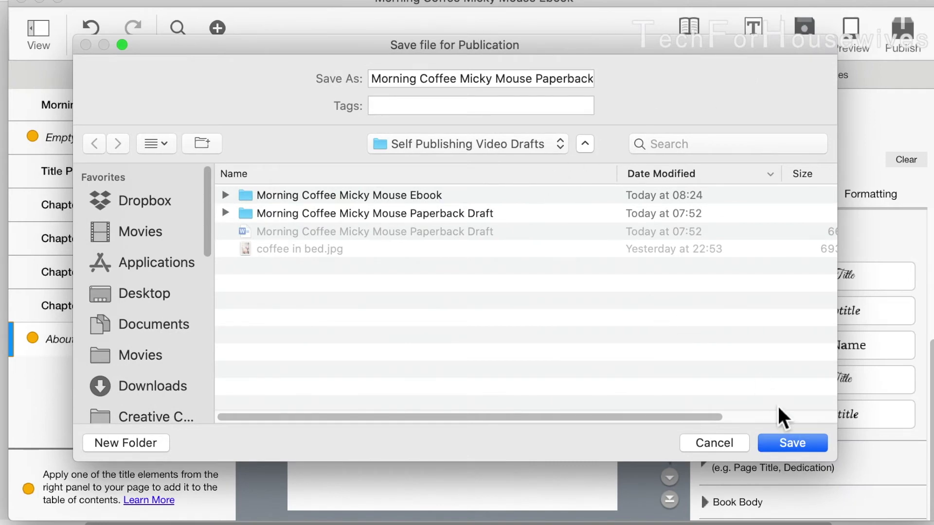
pyautogui.click(781, 441)
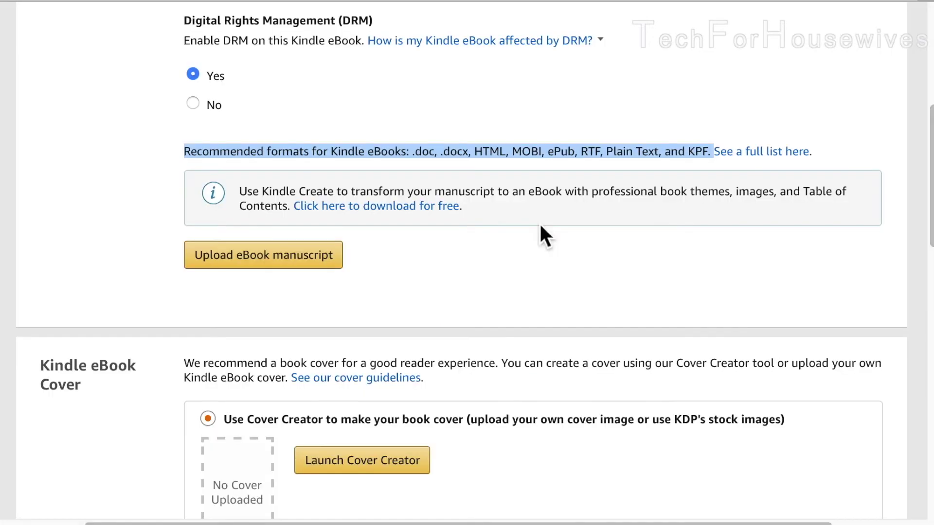
pyautogui.click(536, 223)
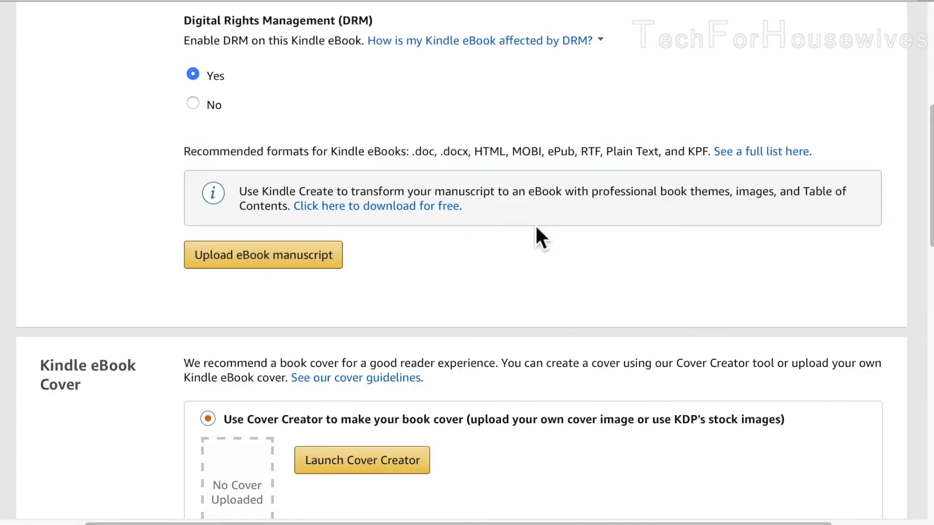
pyautogui.click(302, 263)
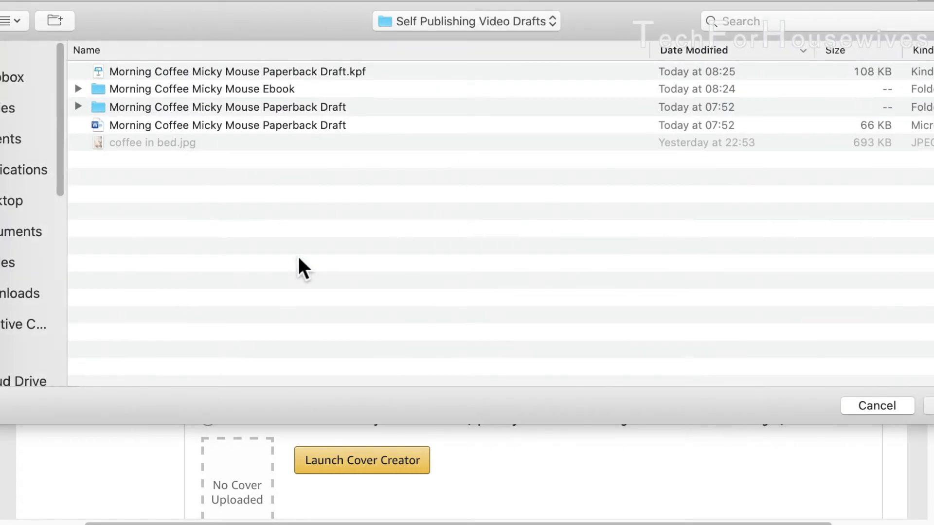
pyautogui.click(216, 71)
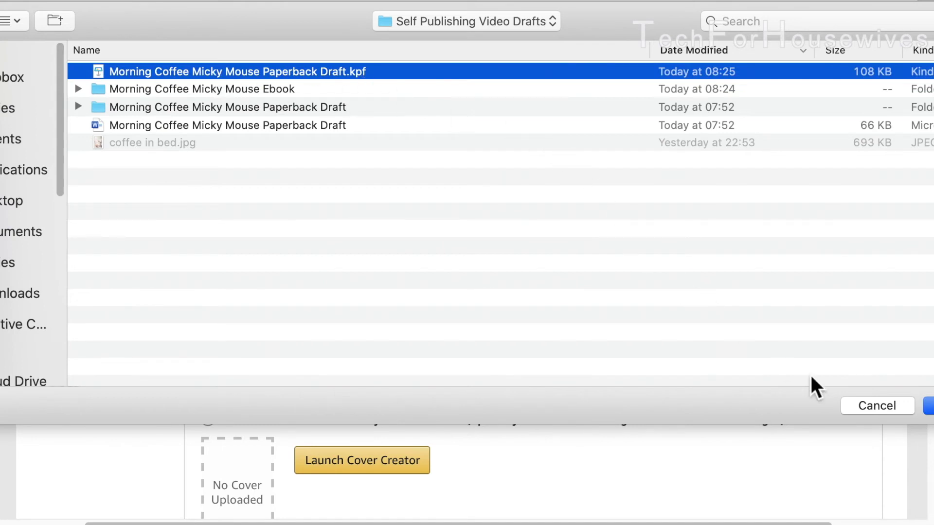
pyautogui.click(929, 406)
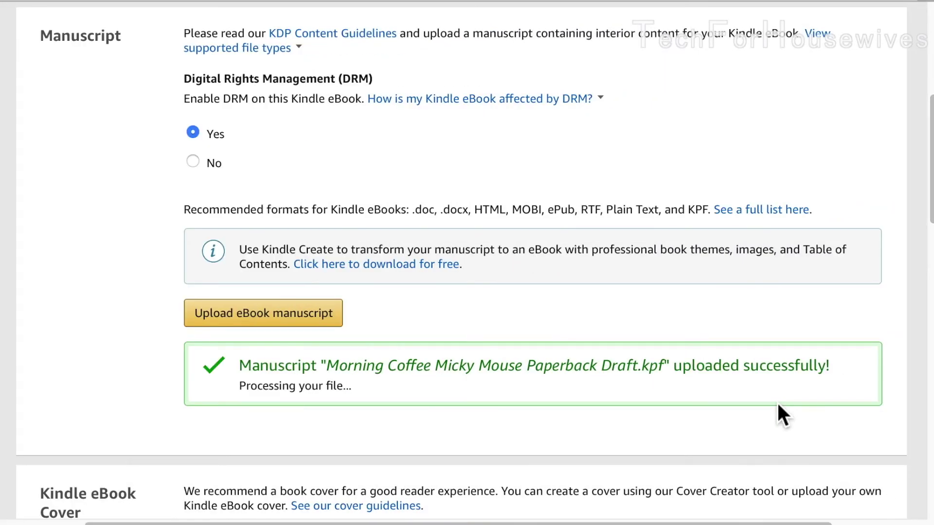
# - Launch Cover Creator for the Kindle eBook cover and upload coffee in bed.jpg from the computer as its image
pyautogui.scroll(-1, 777, 405)
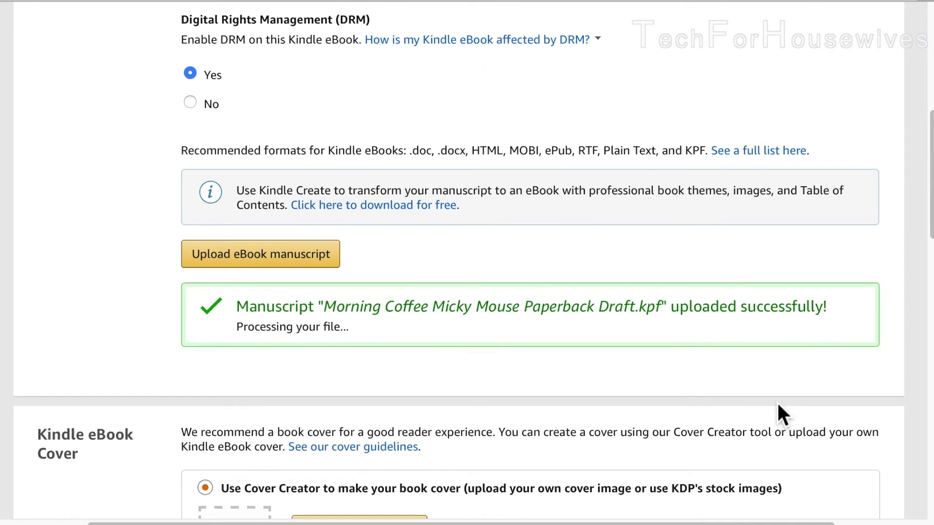
pyautogui.scroll(-5, 778, 406)
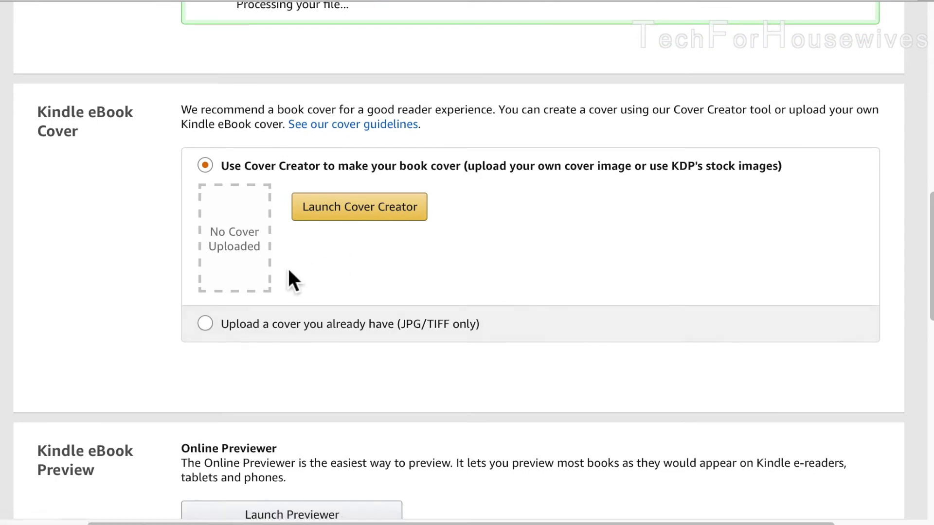
pyautogui.click(374, 215)
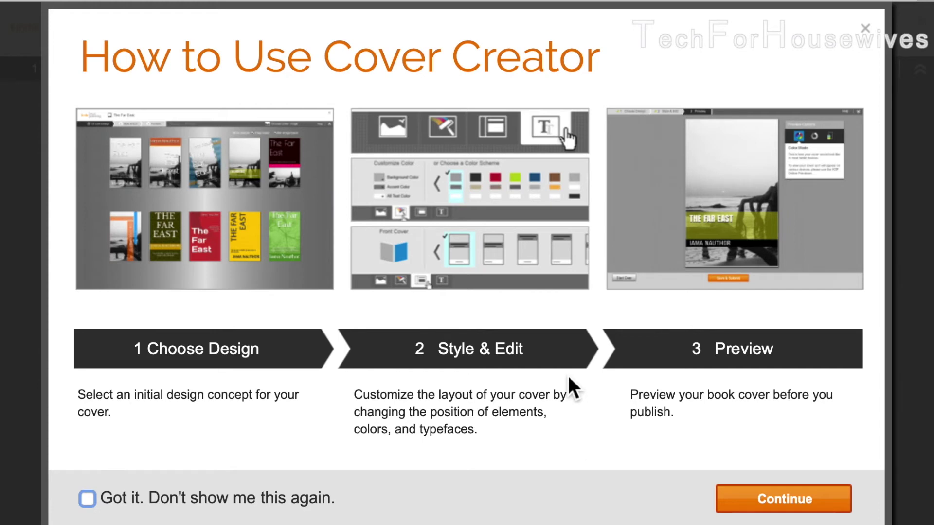
pyautogui.click(757, 508)
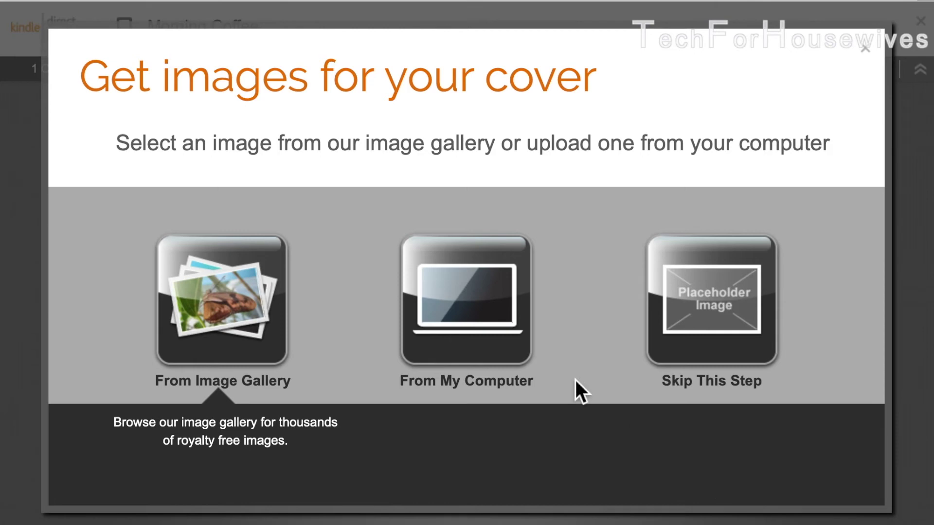
pyautogui.click(478, 340)
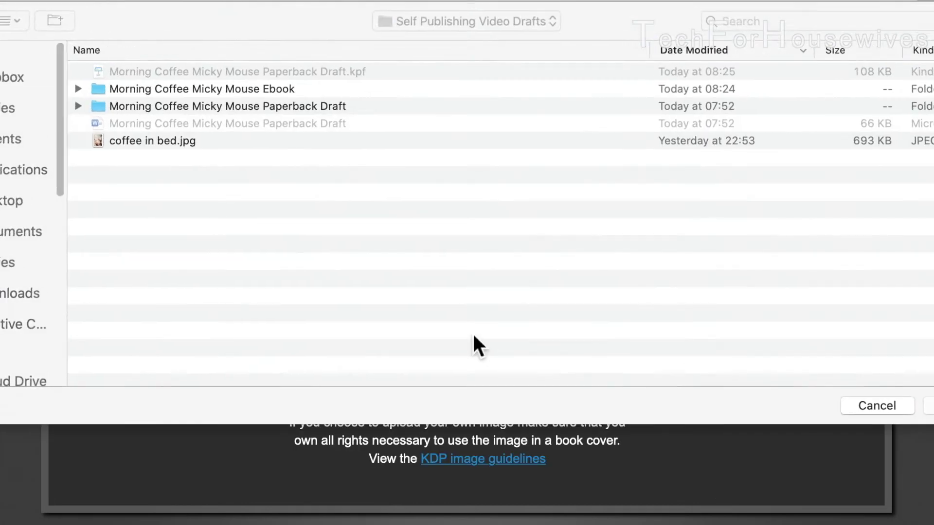
pyautogui.click(189, 139)
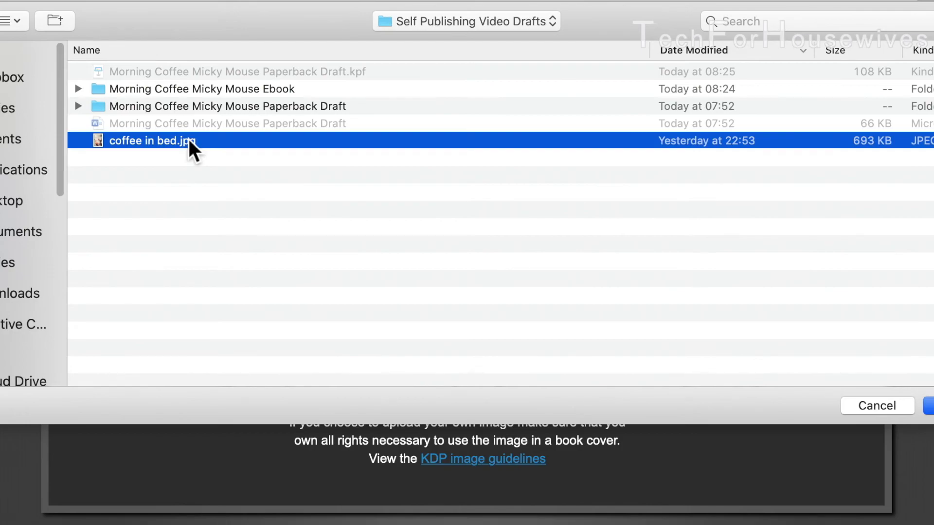
pyautogui.doubleClick(189, 139)
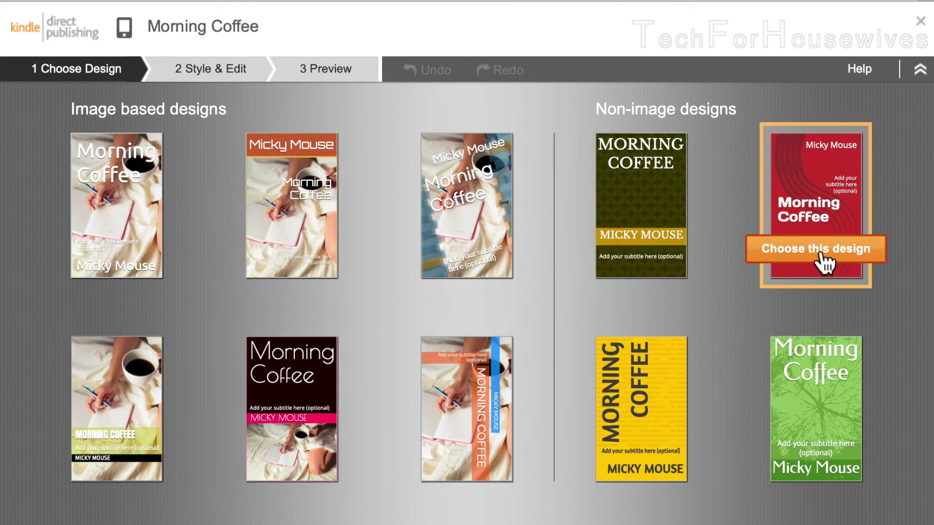
# - Choose the image-based design with the title over the full-cover photo in Ubuntu, and colour the author name grey
pyautogui.click(525, 455)
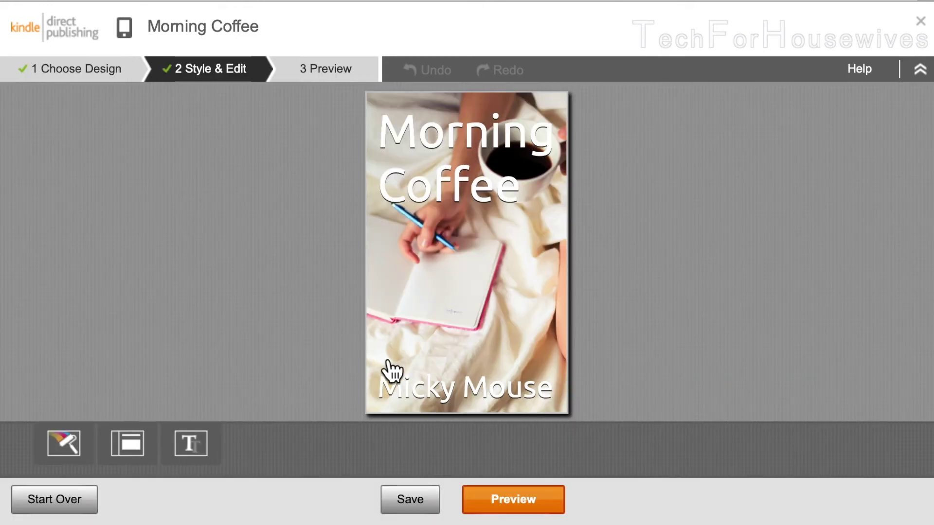
pyautogui.click(537, 392)
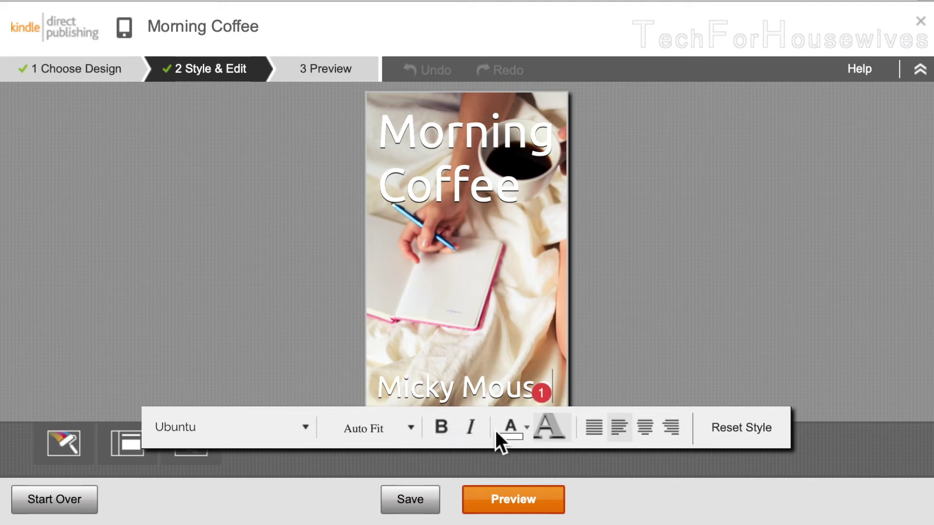
pyautogui.click(526, 445)
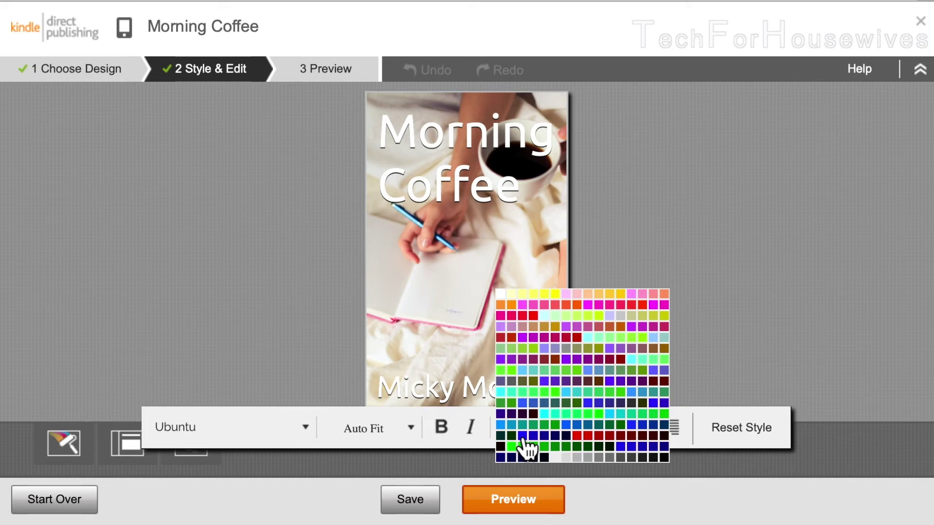
pyautogui.click(610, 458)
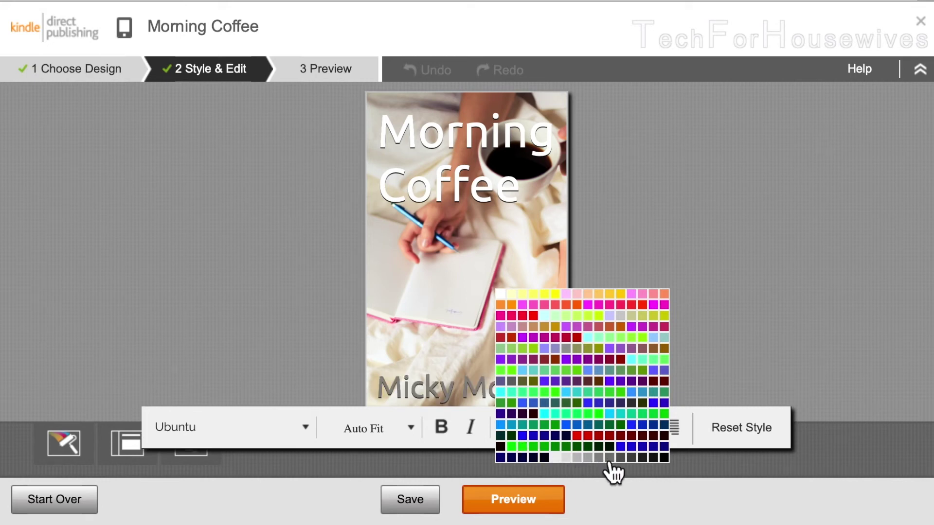
pyautogui.click(735, 322)
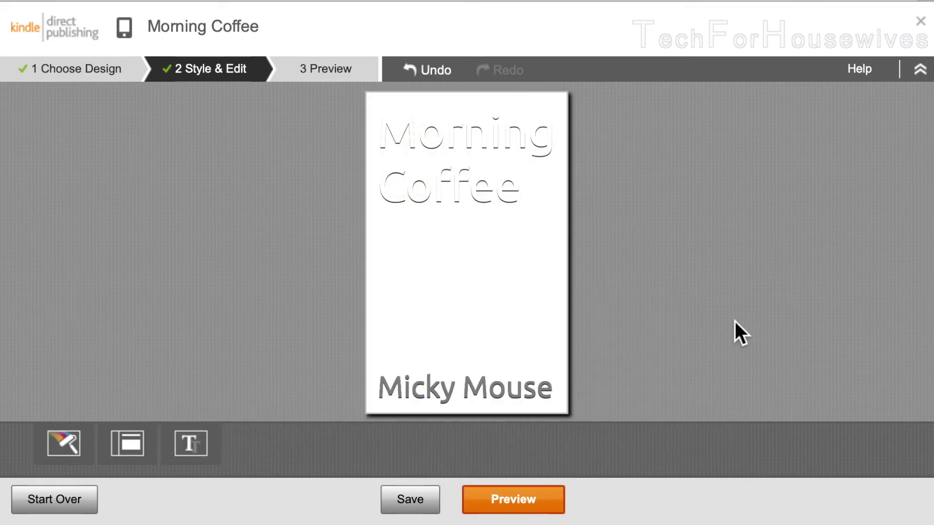
# - Preview the finished cover in Color Mode, and save and submit it to the eBook
pyautogui.click(523, 499)
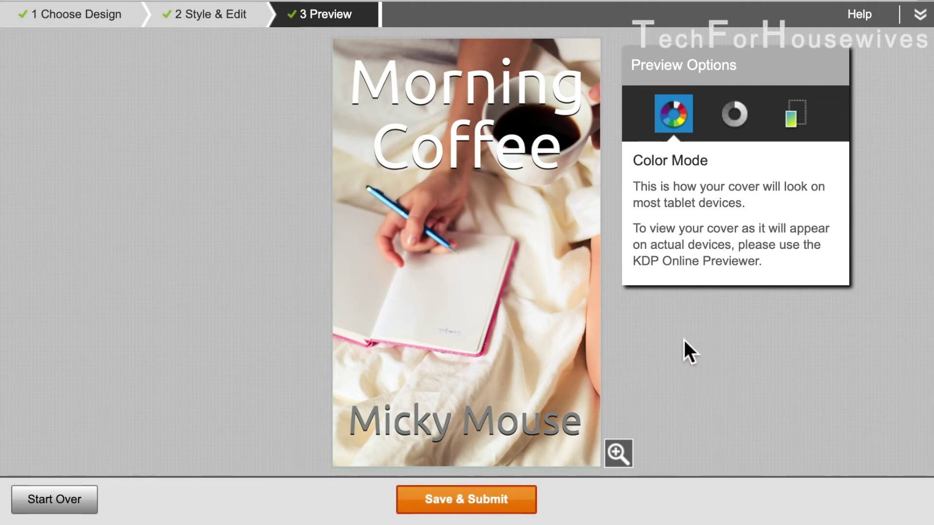
pyautogui.click(486, 509)
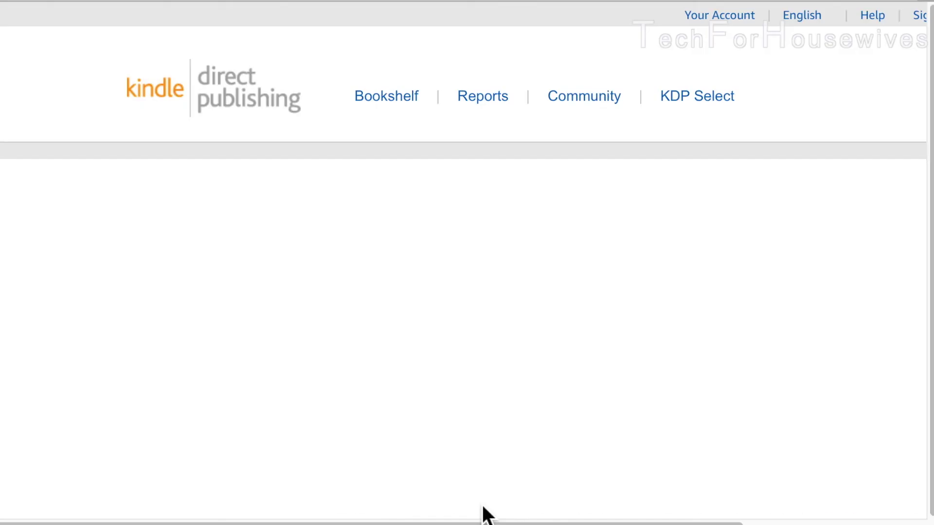
# - Check the manuscript and cover upload status and the preview section of the Kindle eBook Content page
pyautogui.hscroll(2, 489, 489)
pyautogui.scroll(-1, 488, 489)
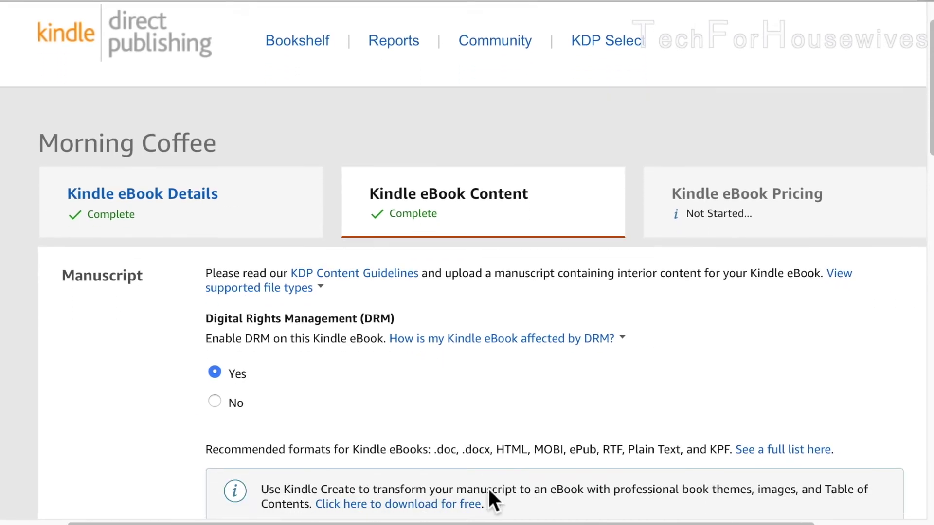
pyautogui.scroll(-1, 489, 493)
pyautogui.scroll(-6, 488, 491)
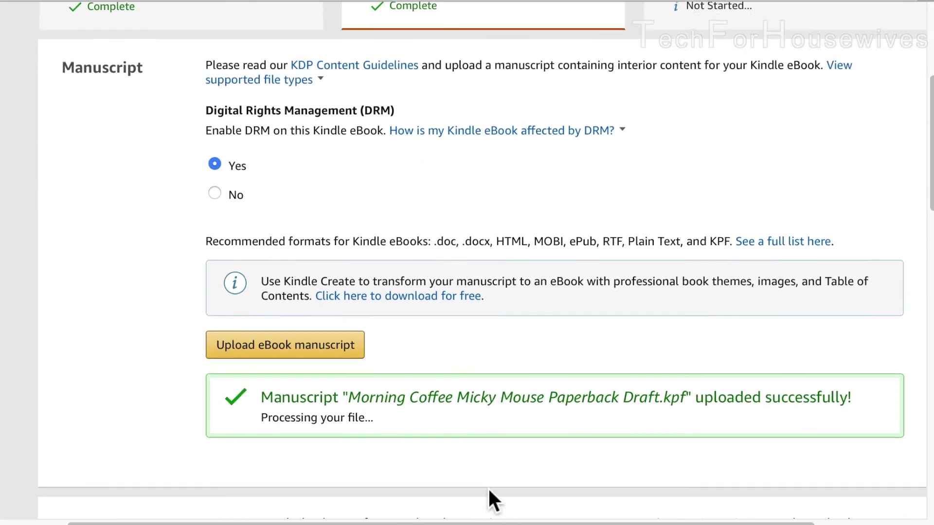
pyautogui.scroll(-1, 488, 489)
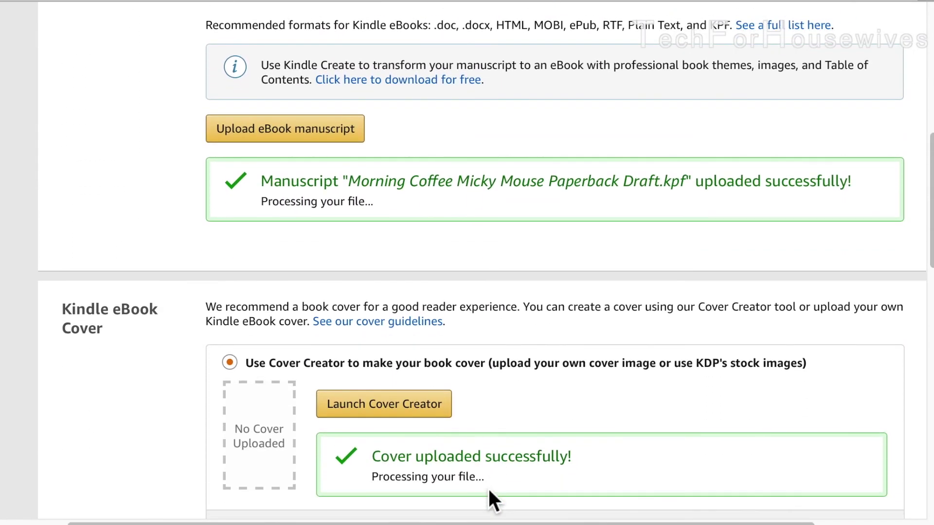
pyautogui.scroll(-3, 489, 486)
pyautogui.scroll(-4, 488, 486)
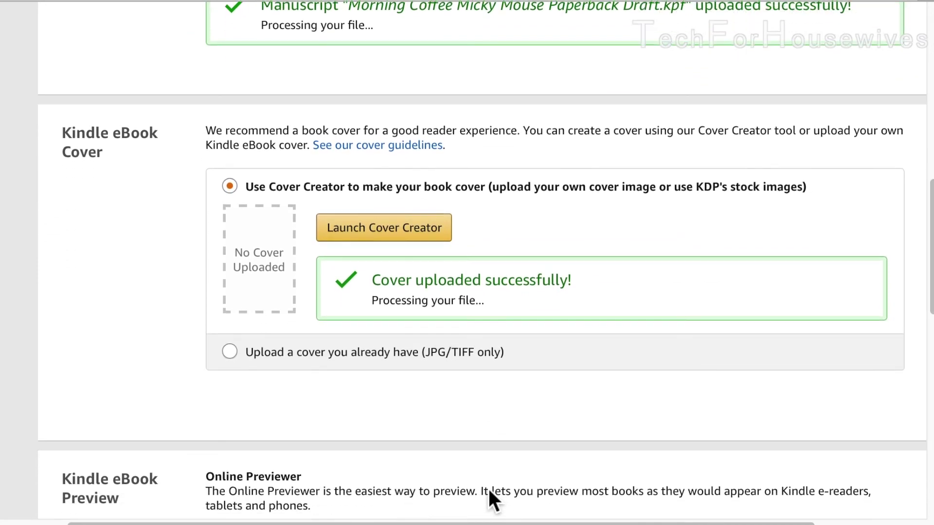
pyautogui.scroll(-4, 488, 486)
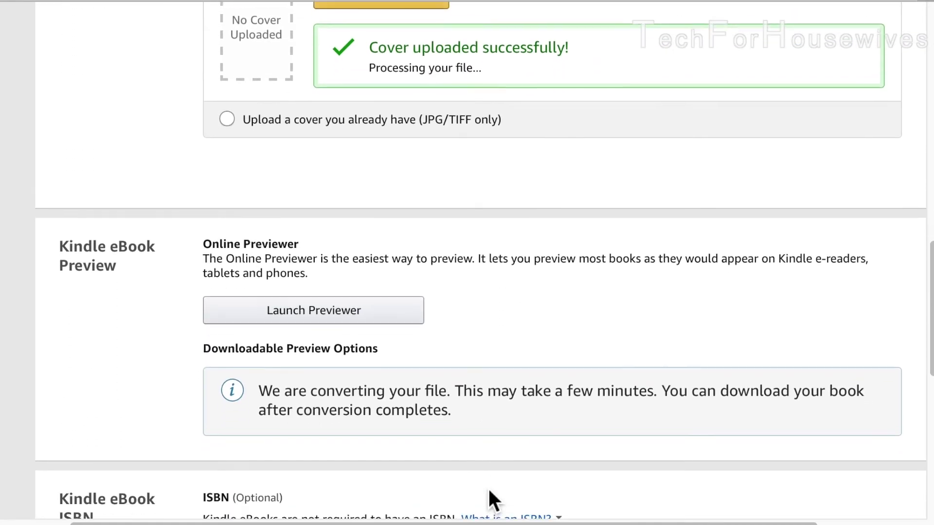
pyautogui.scroll(-1, 489, 493)
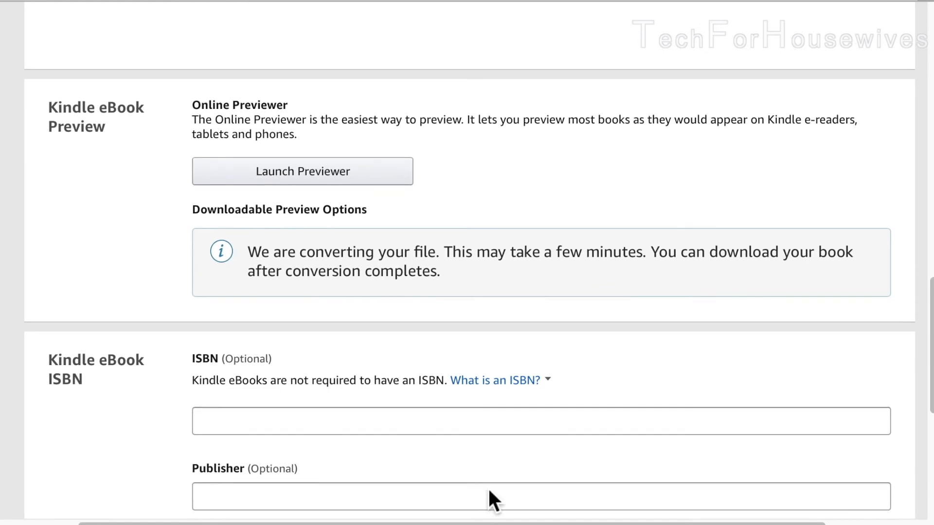
# - Launch the Online Previewer for the Kindle eBook and examine the Morning Coffee cover on the simulated tablet
pyautogui.scroll(1, 489, 490)
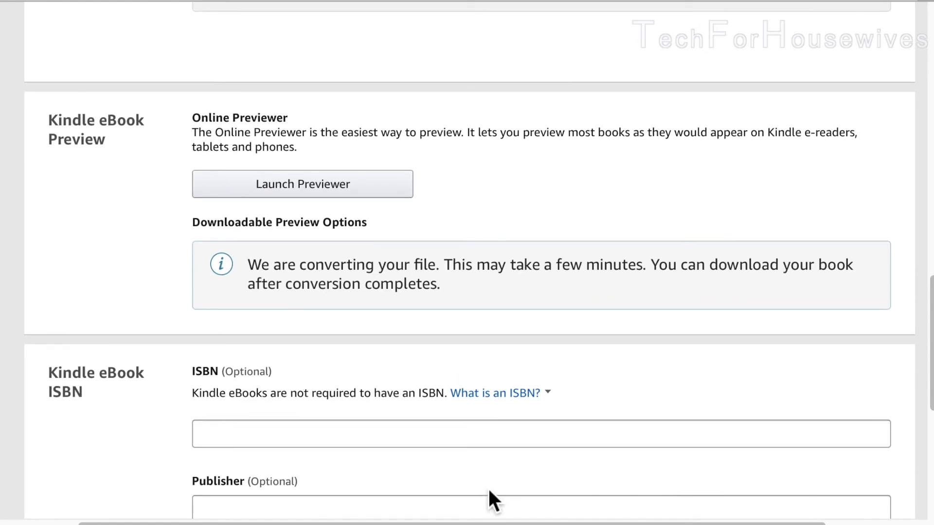
pyautogui.scroll(-2, 489, 491)
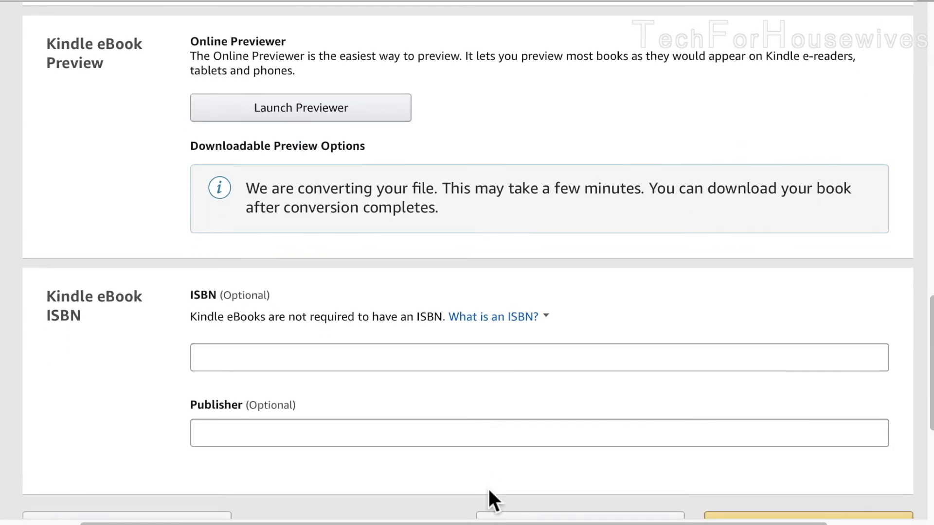
pyautogui.scroll(1, 488, 491)
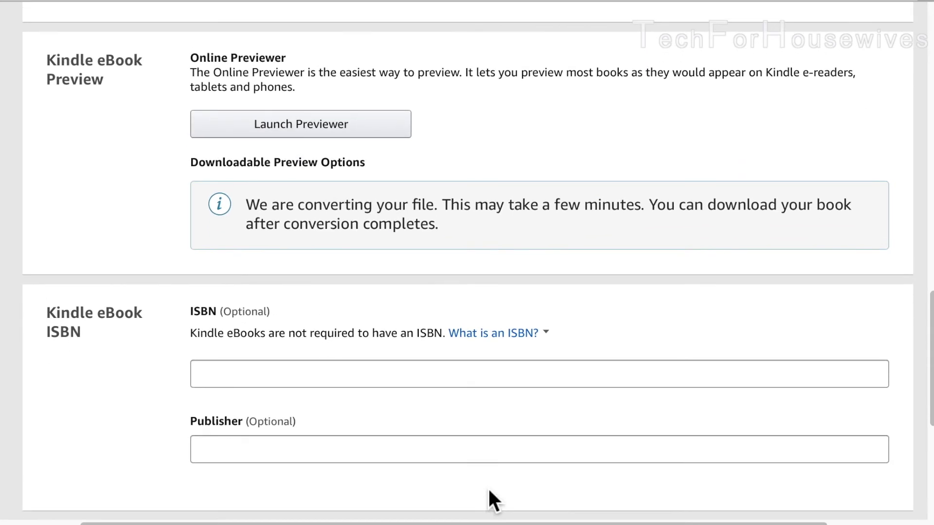
pyautogui.click(354, 135)
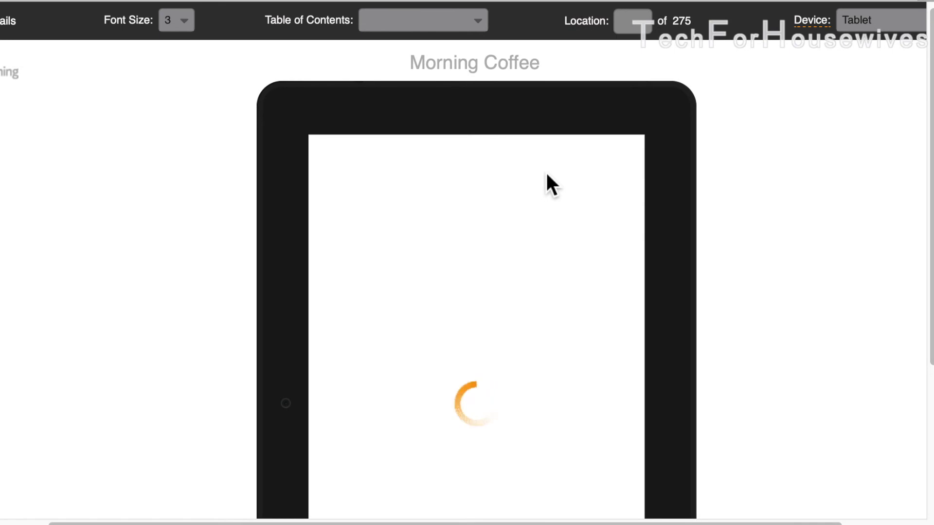
pyautogui.scroll(-5, 545, 171)
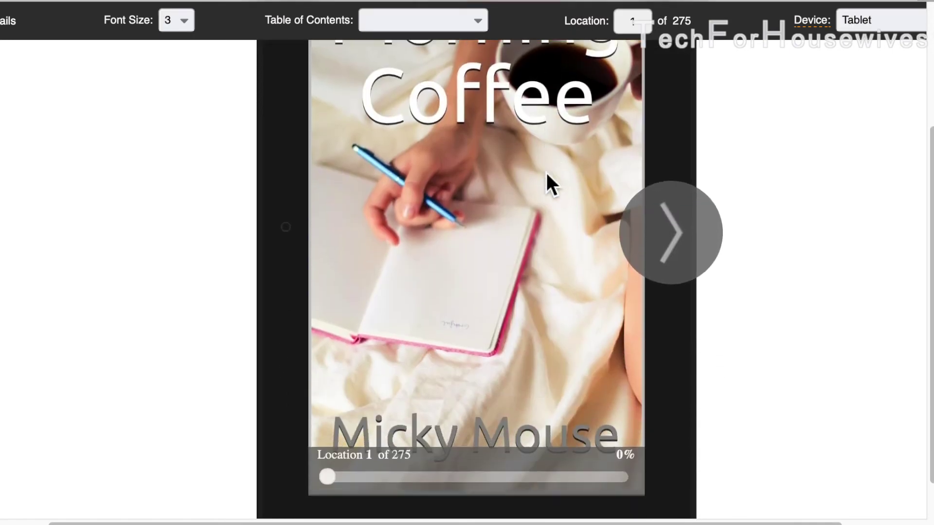
pyautogui.scroll(4, 545, 171)
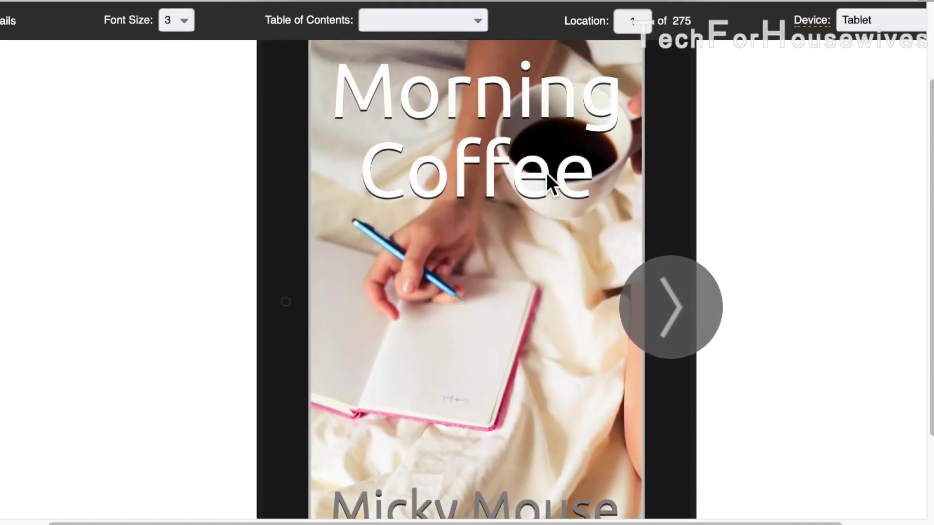
pyautogui.scroll(-1, 547, 174)
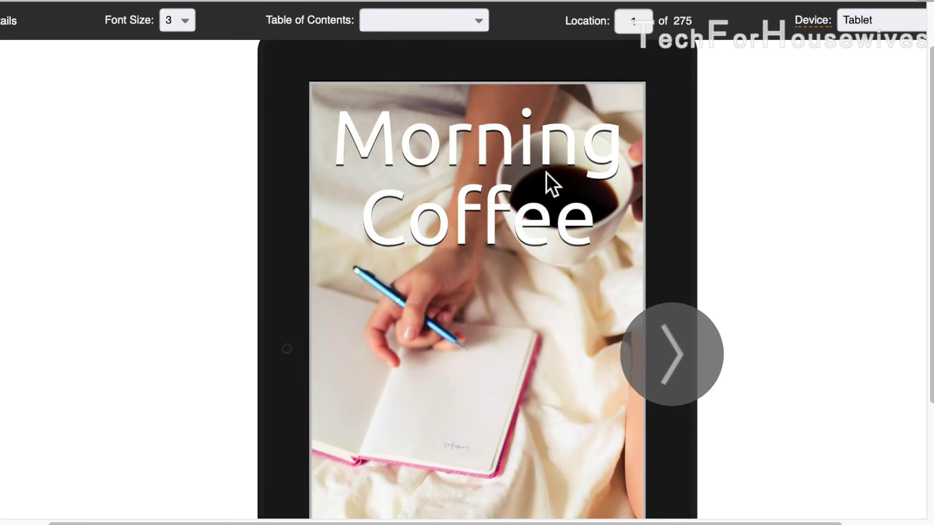
# - Page through the eBook's title pages and Chapter 1 in the previewer to examine the text layout
pyautogui.click(697, 339)
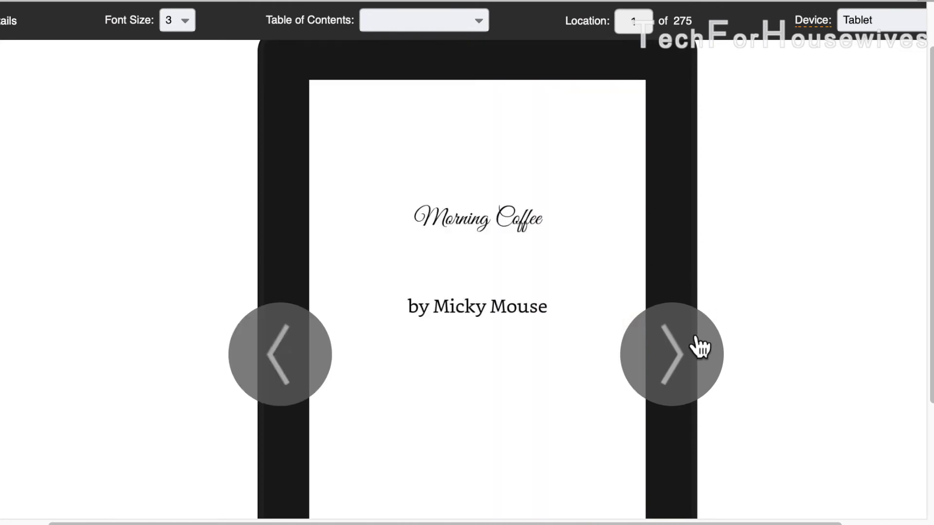
pyautogui.click(699, 346)
pyautogui.click(699, 346)
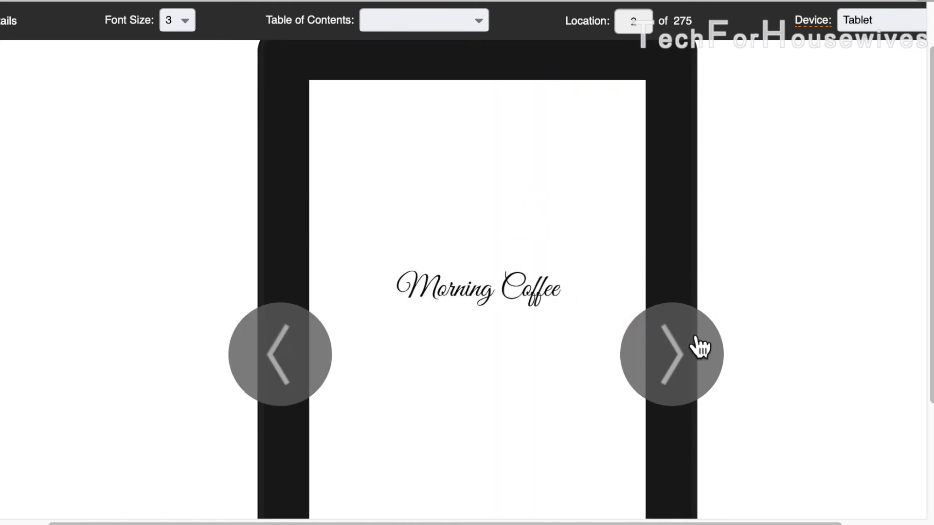
pyautogui.click(699, 346)
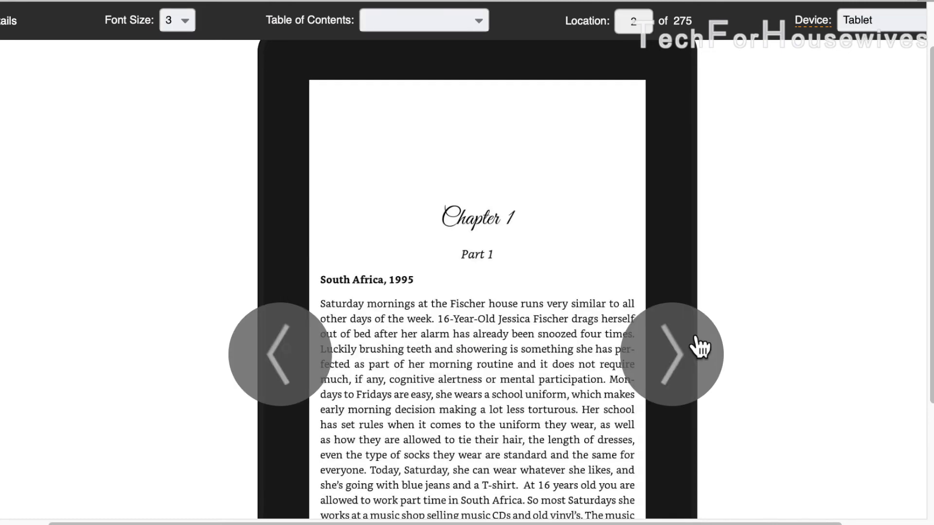
pyautogui.click(699, 347)
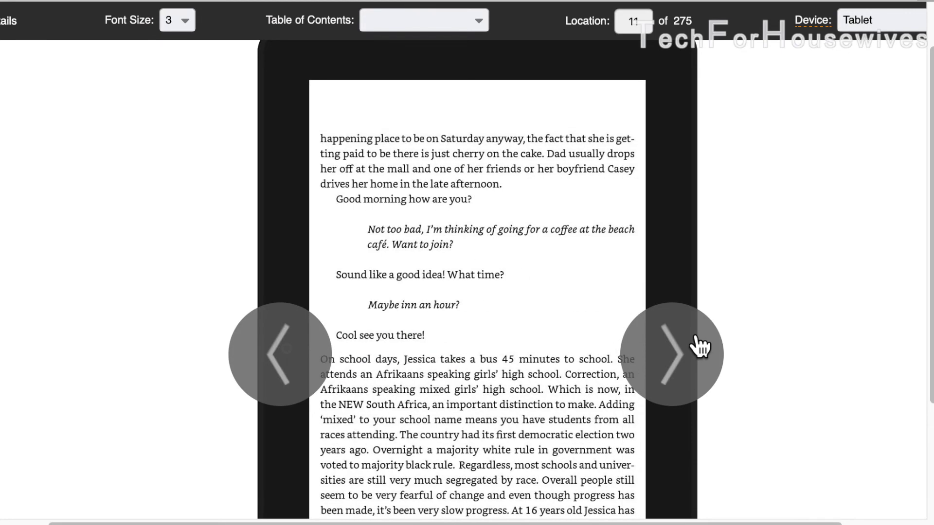
pyautogui.scroll(-2, 699, 347)
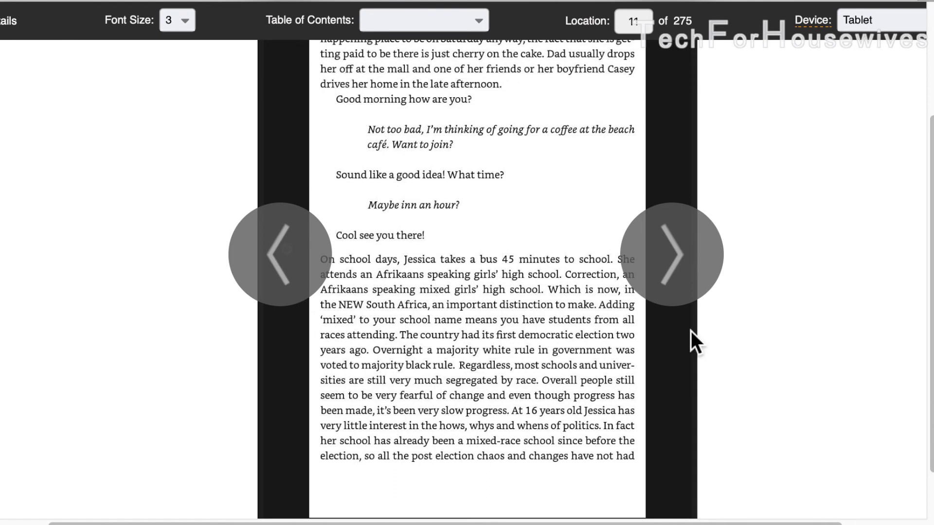
pyautogui.scroll(1, 690, 331)
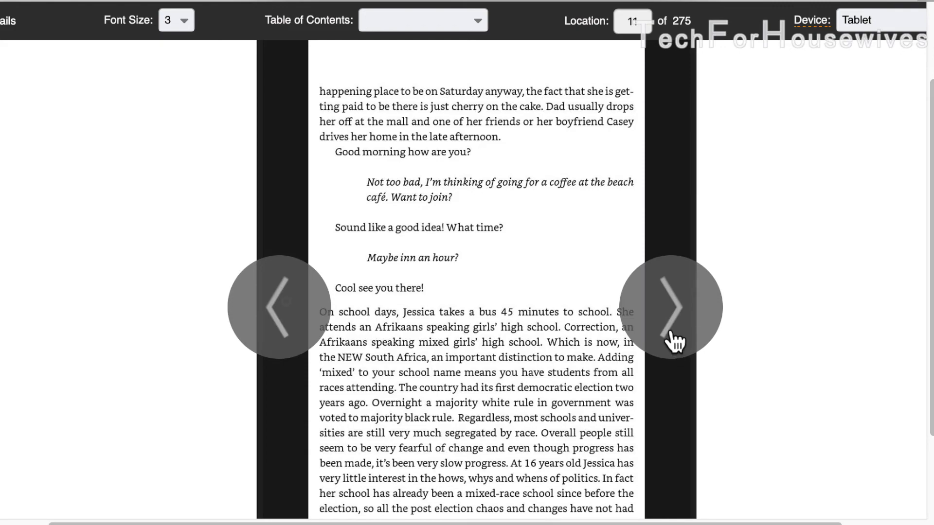
pyautogui.click(673, 343)
pyautogui.click(668, 336)
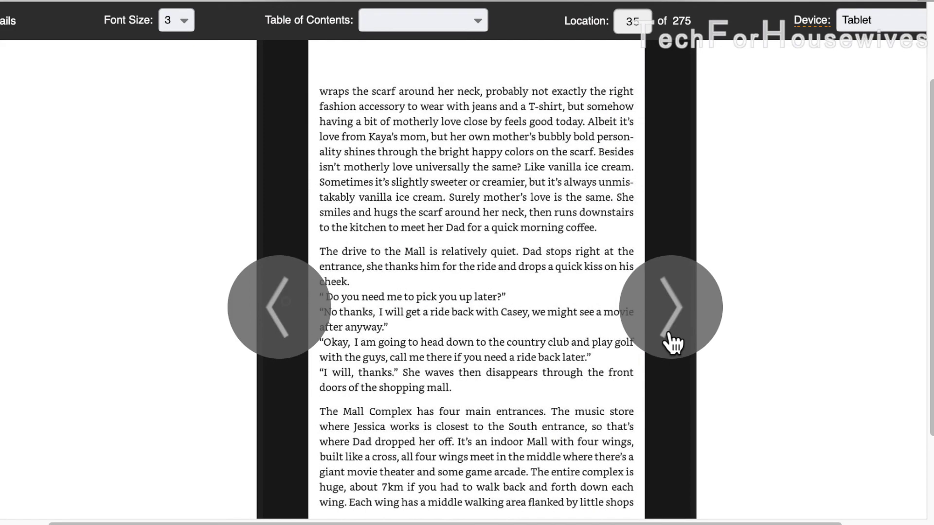
pyautogui.scroll(2, 673, 343)
pyautogui.scroll(-5, 666, 336)
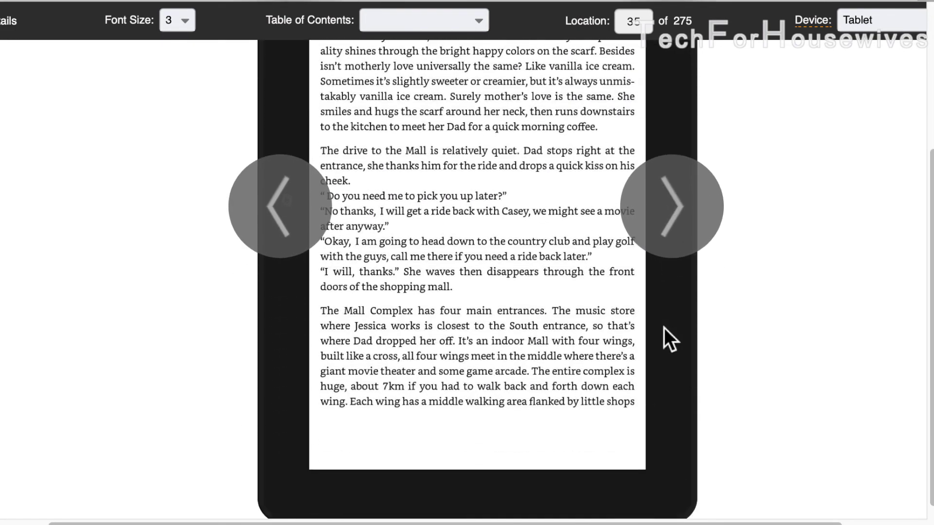
pyautogui.scroll(3, 665, 329)
pyautogui.scroll(3, 664, 327)
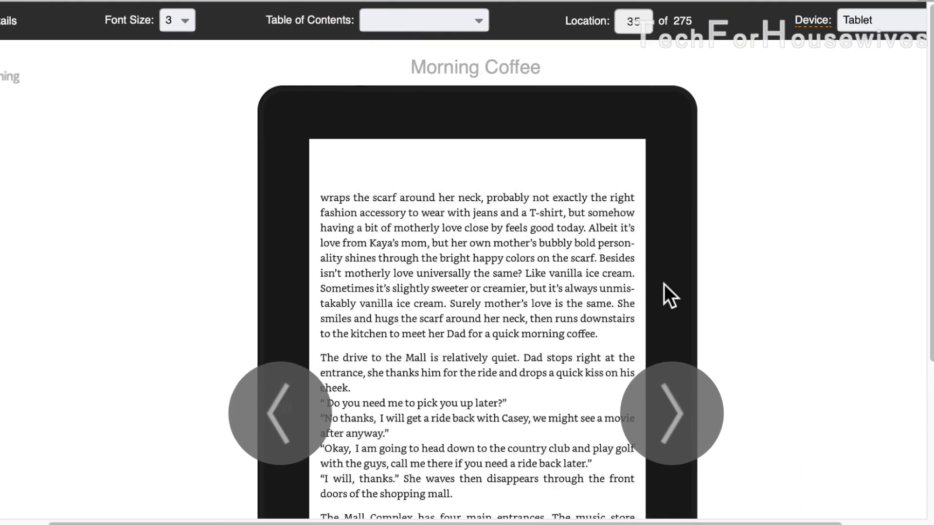
# - Return from the previewer to the eBook setup, leave ISBN and publisher blank, and save the content to continue to pricing
pyautogui.click(9, 21)
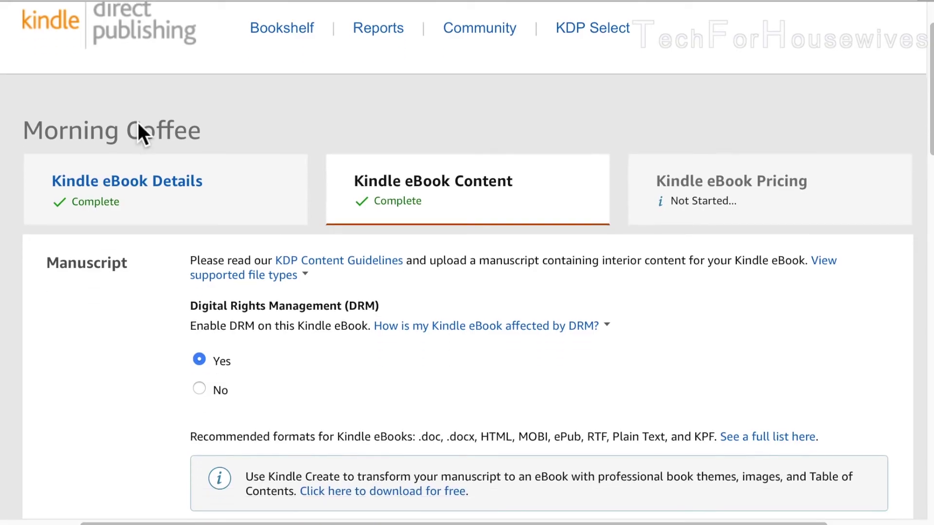
pyautogui.scroll(-12, 138, 124)
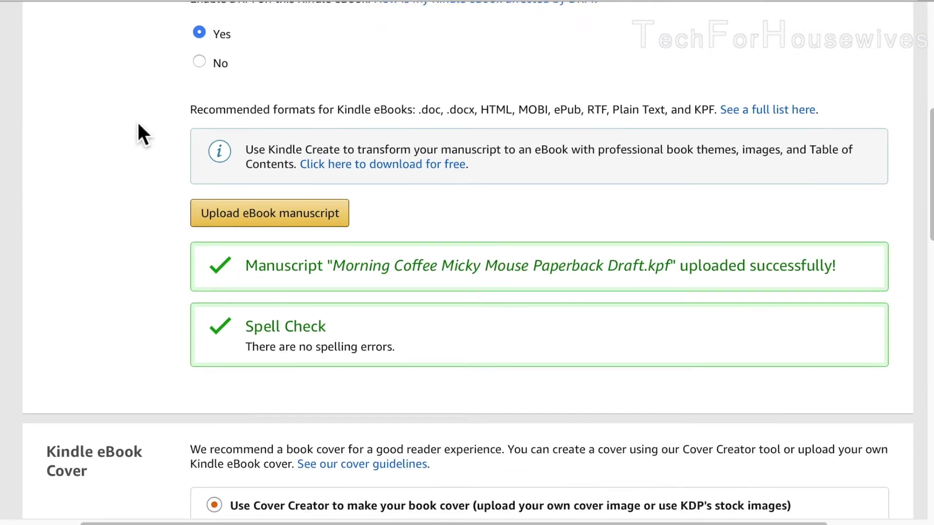
pyautogui.scroll(-10, 138, 125)
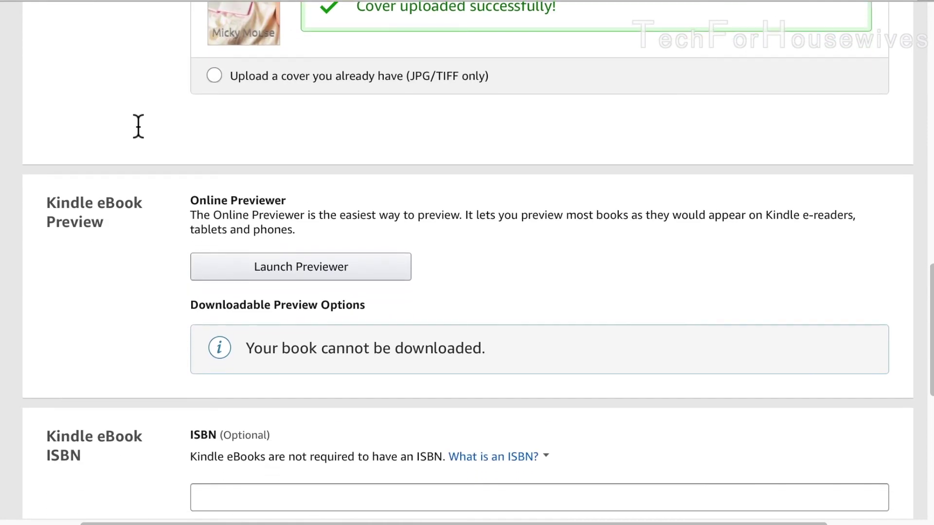
pyautogui.scroll(-2, 138, 125)
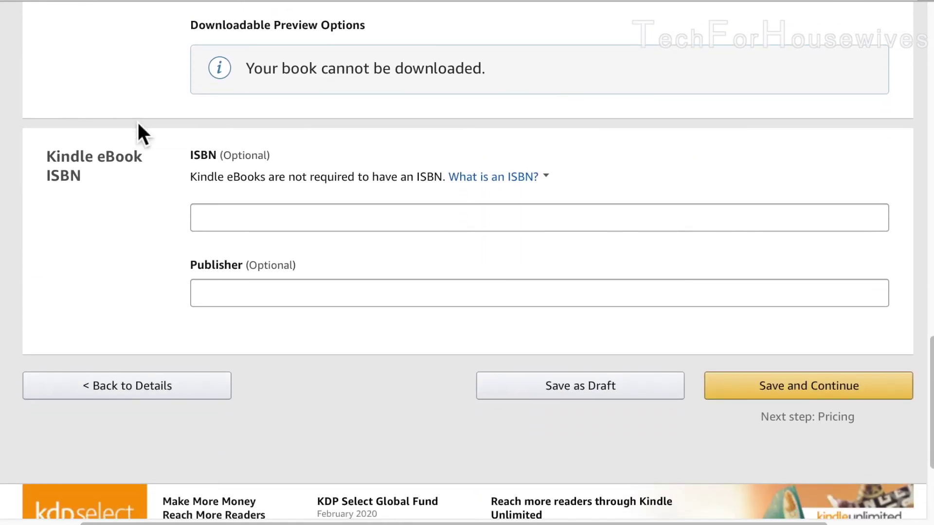
pyautogui.click(763, 393)
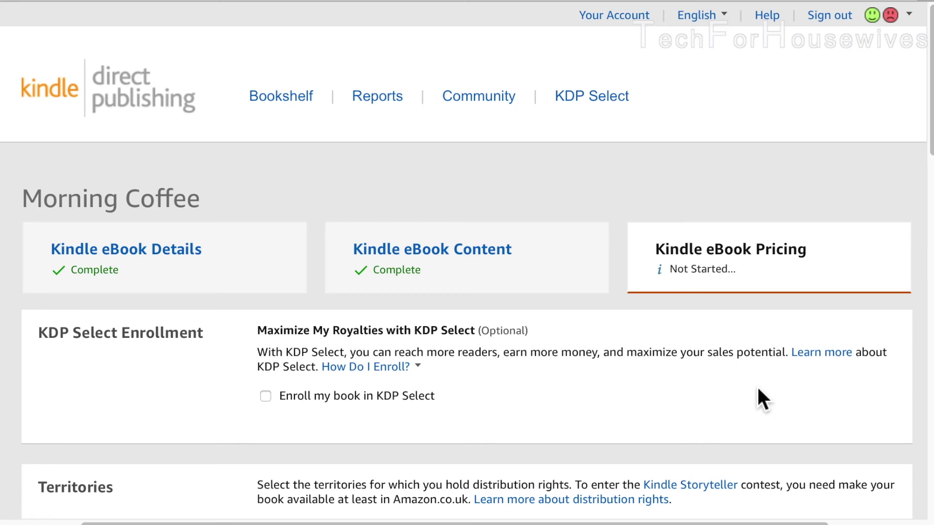
# - Enroll the Morning Coffee eBook in KDP Select on the Kindle eBook Pricing page
pyautogui.scroll(-2, 758, 390)
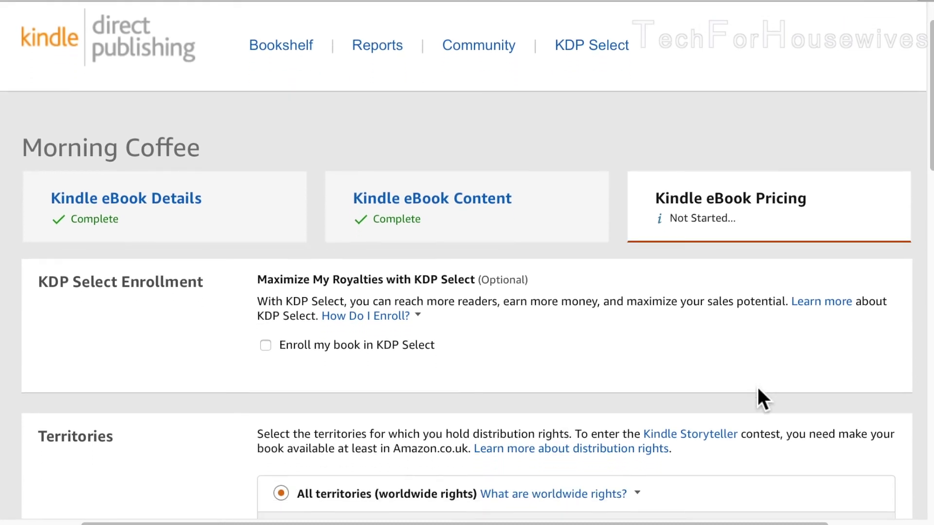
pyautogui.scroll(-2, 757, 389)
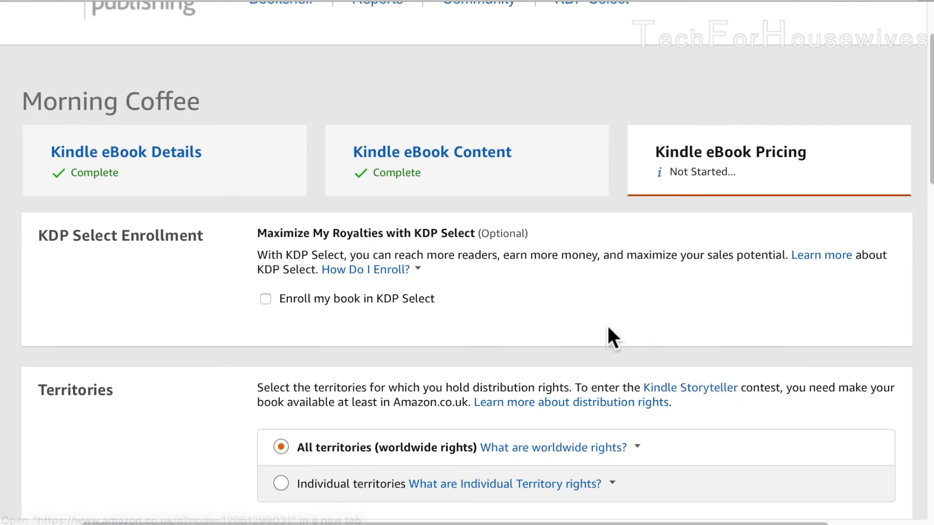
pyautogui.scroll(-2, 606, 325)
pyautogui.scroll(-1, 606, 326)
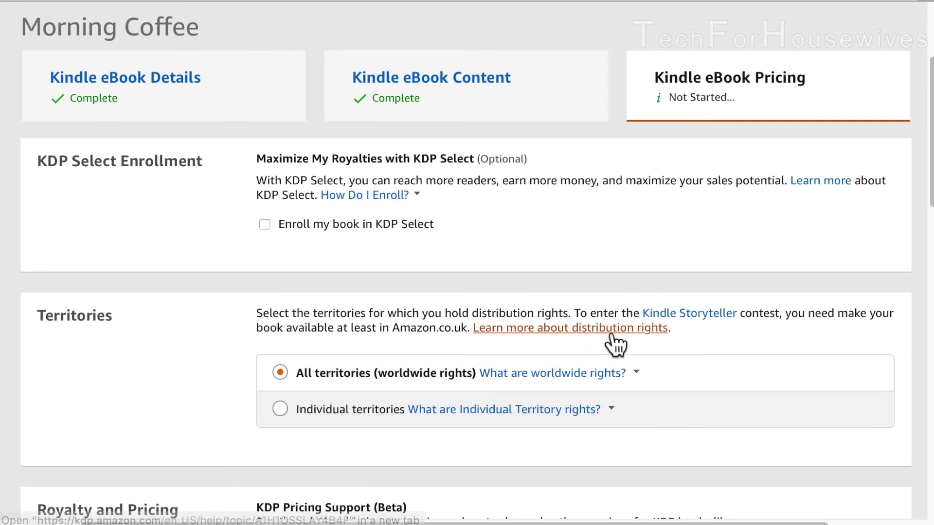
pyautogui.click(269, 232)
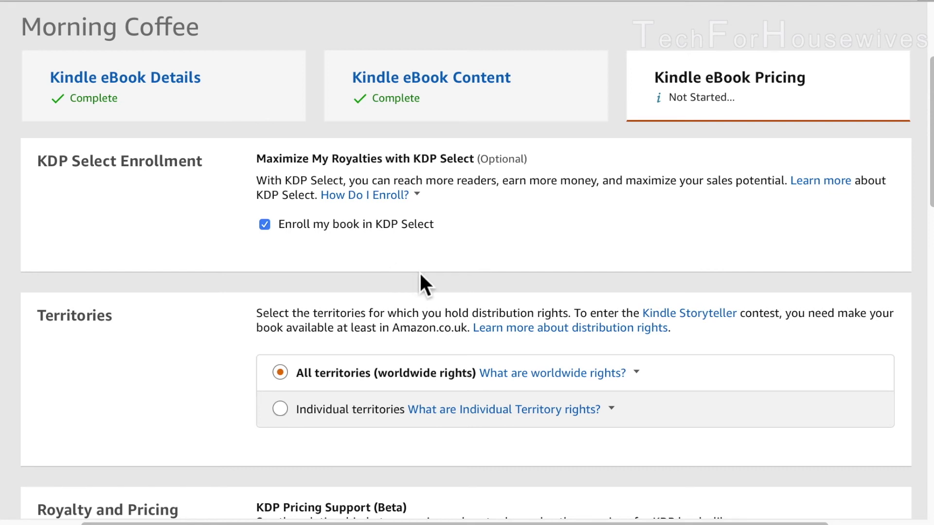
# - Keep worldwide rights for all territories and choose the 70% royalty plan for the eBook
pyautogui.scroll(-3, 419, 282)
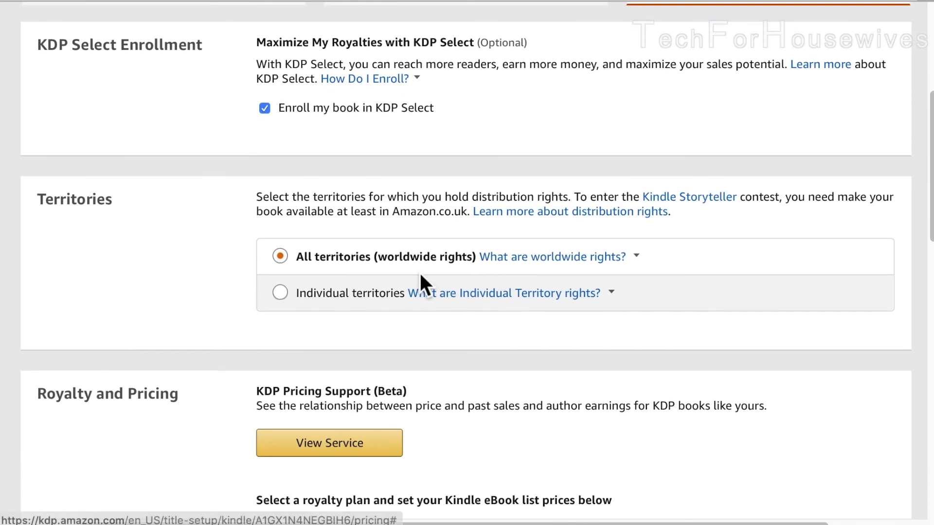
pyautogui.scroll(-1, 421, 277)
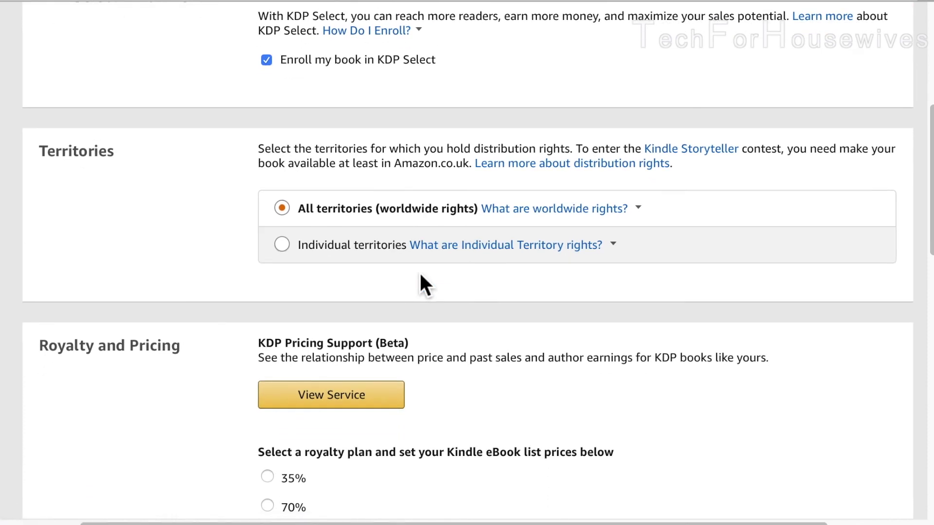
pyautogui.scroll(-2, 420, 276)
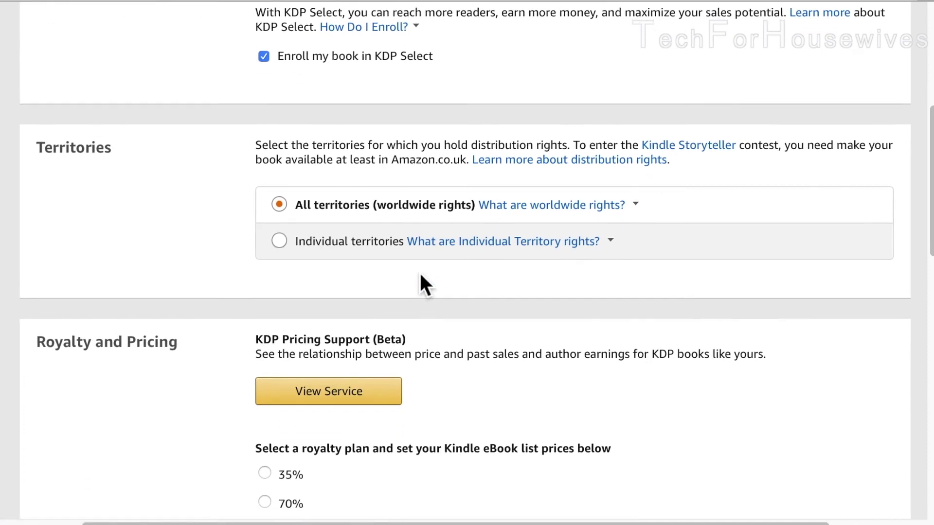
pyautogui.scroll(-3, 420, 275)
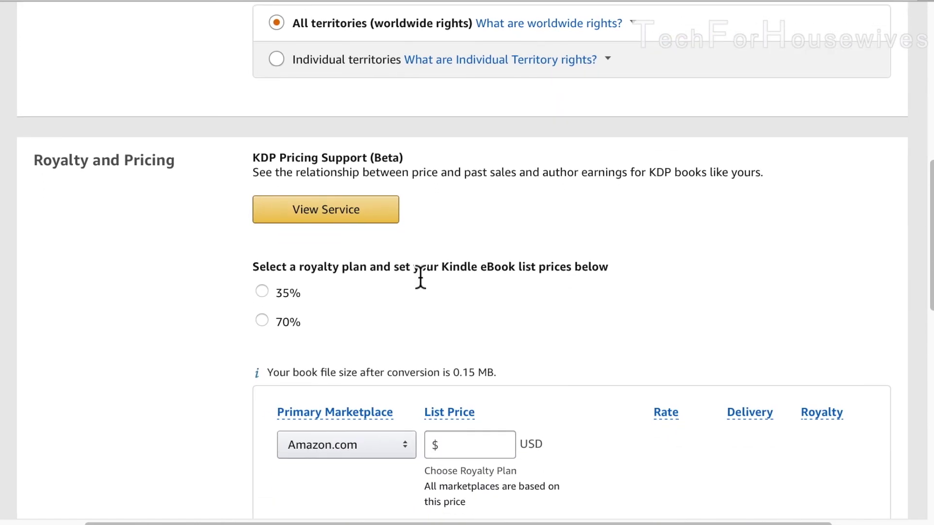
pyautogui.scroll(-2, 420, 278)
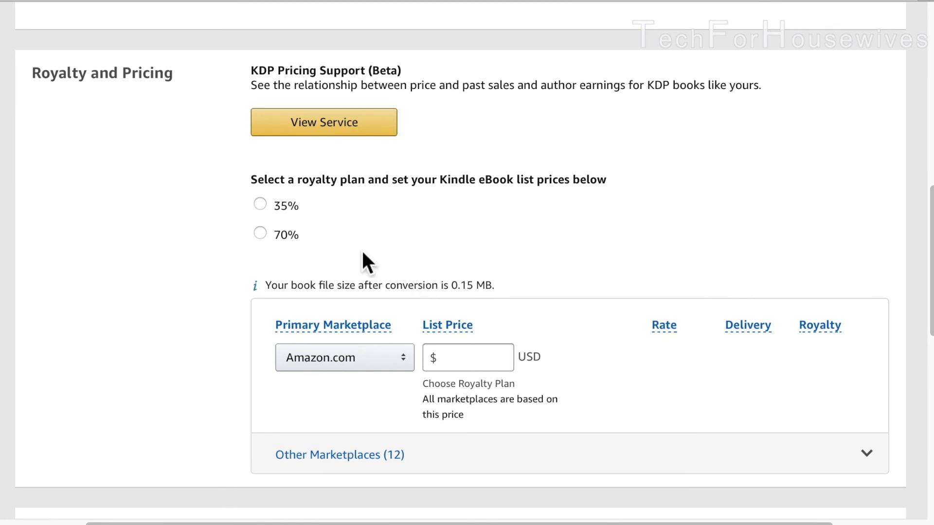
pyautogui.click(265, 238)
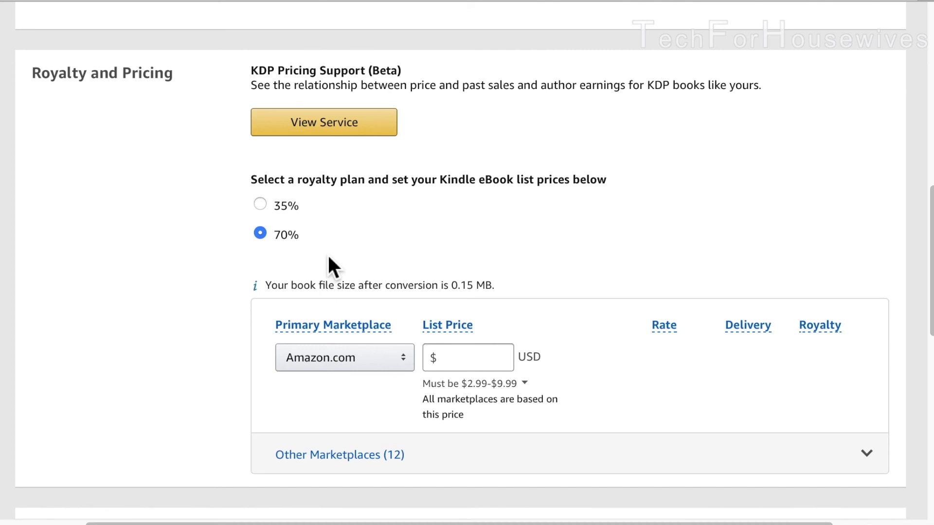
# - Read the help notes on the primary marketplace and the allowed list price range, and close them
pyautogui.scroll(-1, 329, 258)
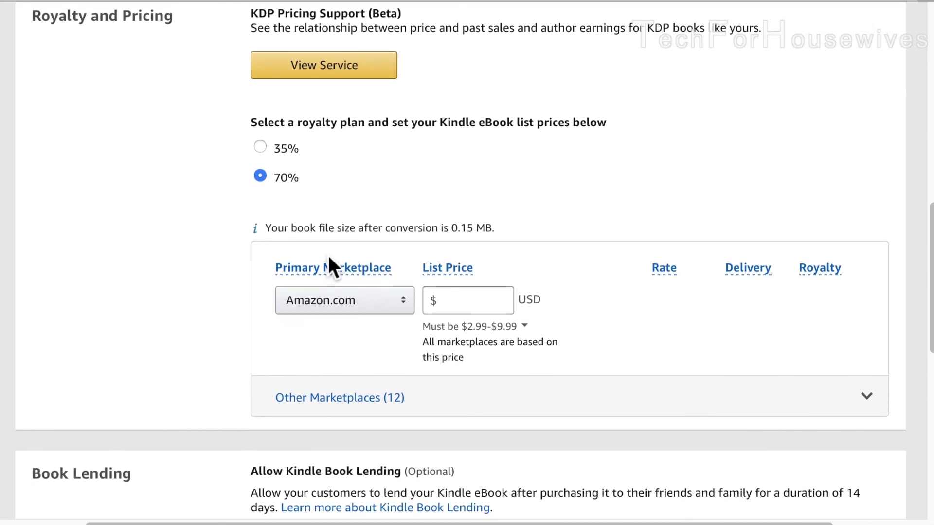
pyautogui.click(331, 260)
pyautogui.scroll(-1, 336, 270)
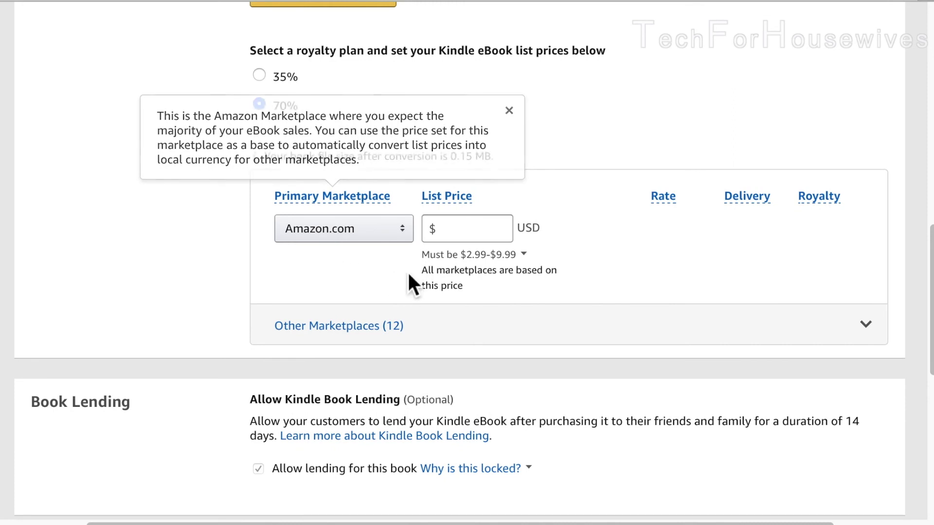
pyautogui.click(477, 267)
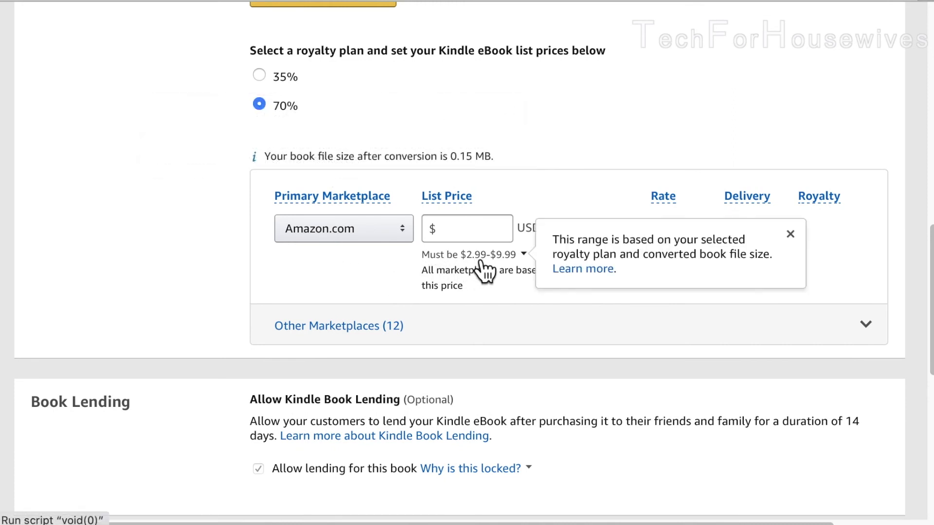
pyautogui.click(470, 236)
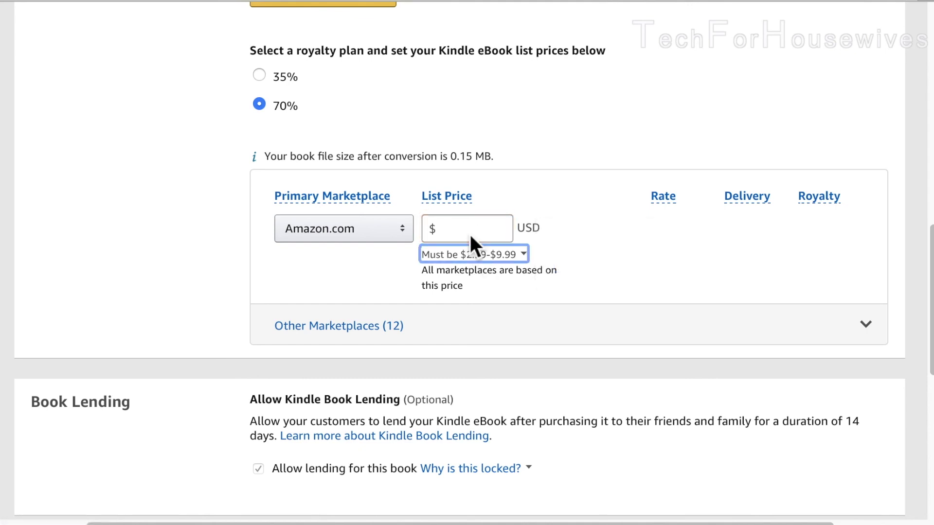
# - Set the Morning Coffee eBook's list price on Amazon.com to 2.99 USD and check the allowed price range note
pyautogui.click(471, 235)
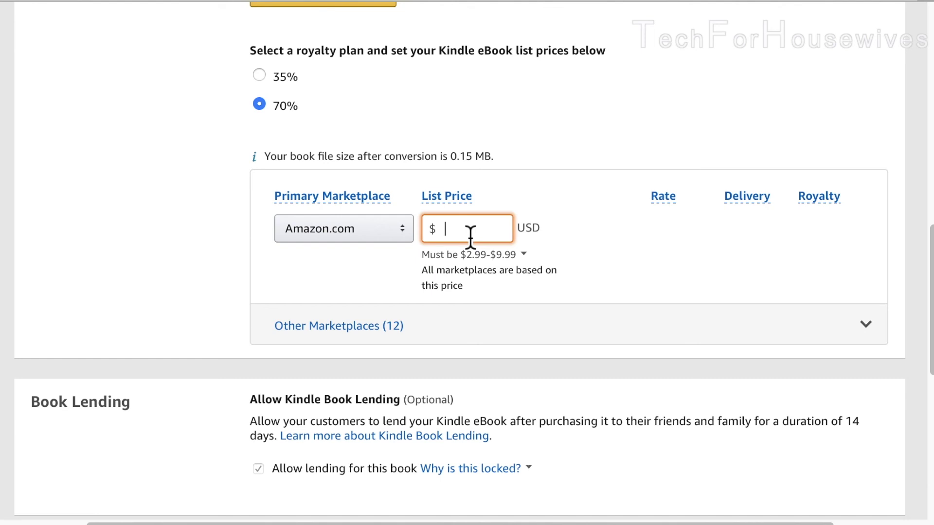
pyautogui.write('2.99')
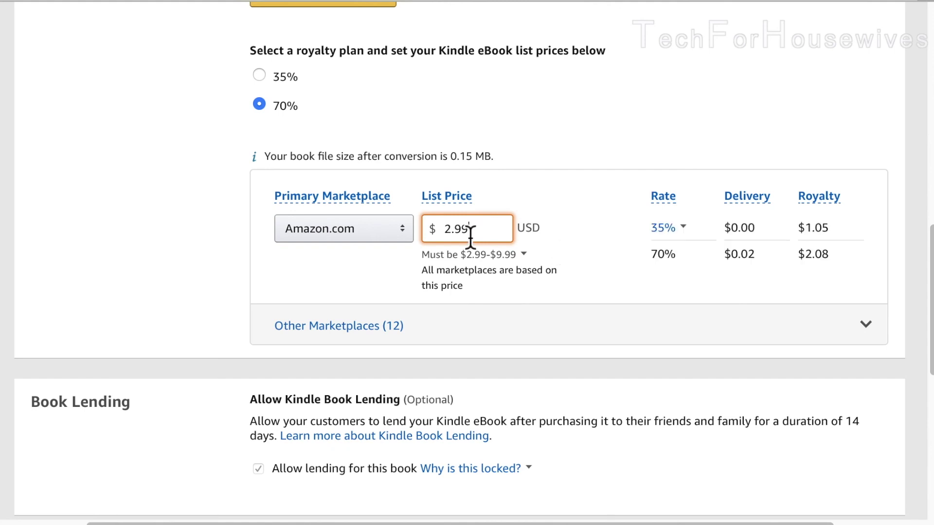
pyautogui.click(471, 255)
pyautogui.click(489, 290)
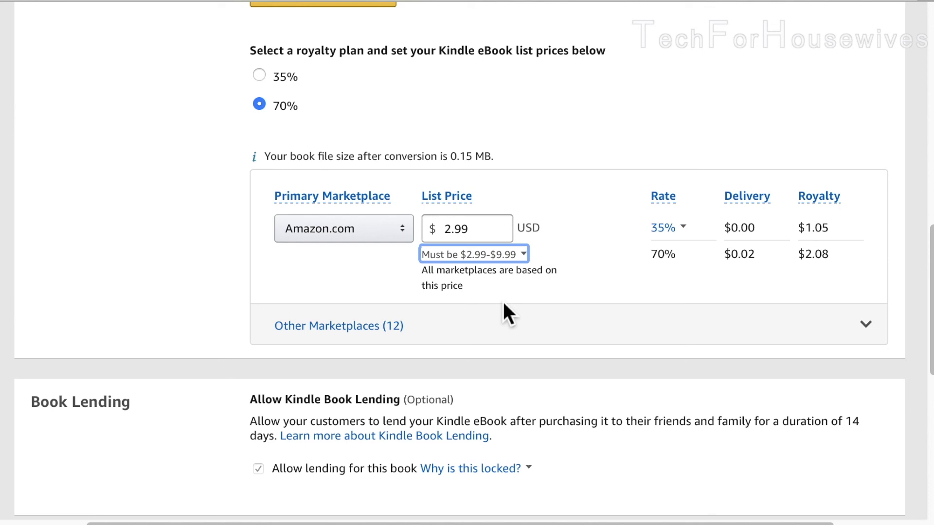
# - Review the book lending and terms sections, and save the Morning Coffee eBook as a draft
pyautogui.scroll(-3, 504, 304)
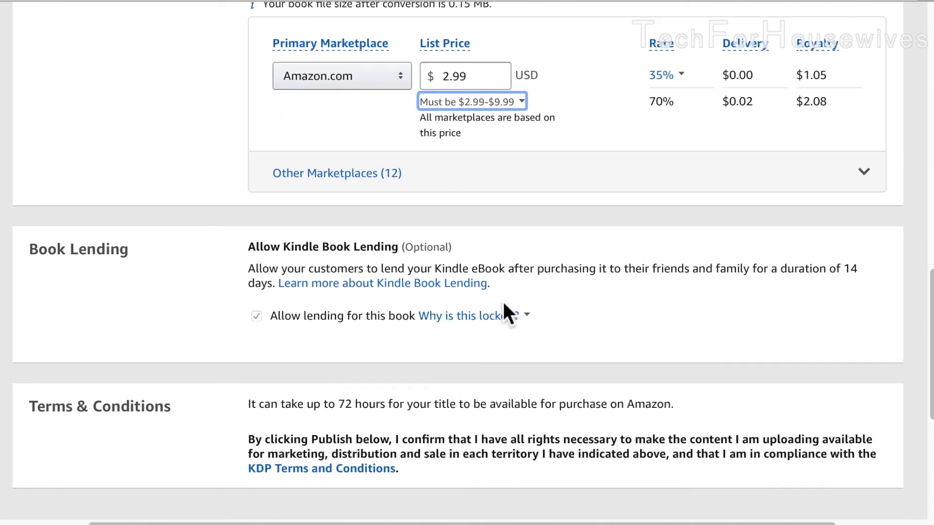
pyautogui.scroll(-2, 503, 302)
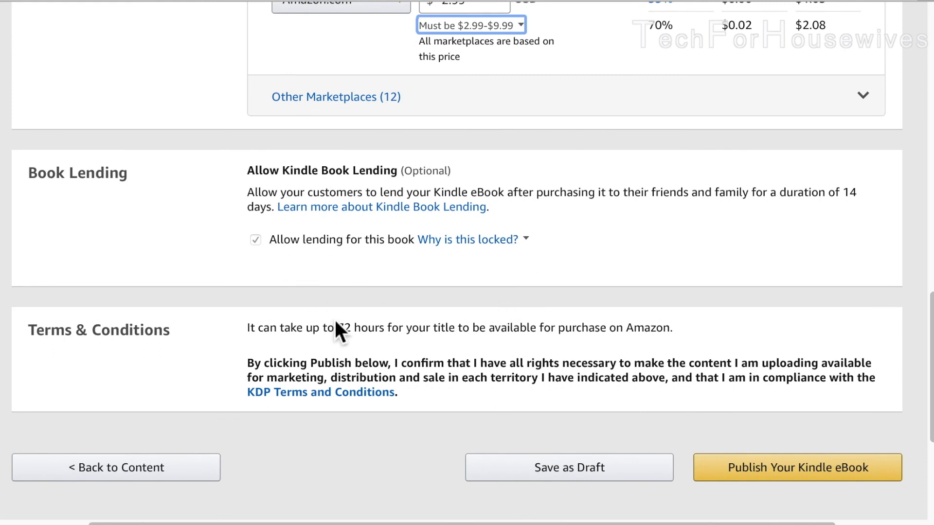
pyautogui.scroll(-2, 336, 330)
pyautogui.scroll(-1, 335, 321)
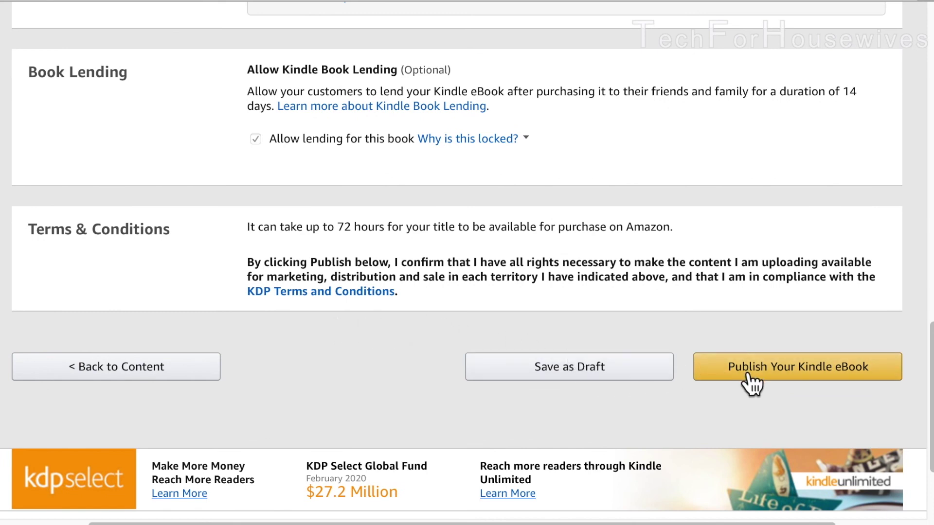
pyautogui.click(617, 373)
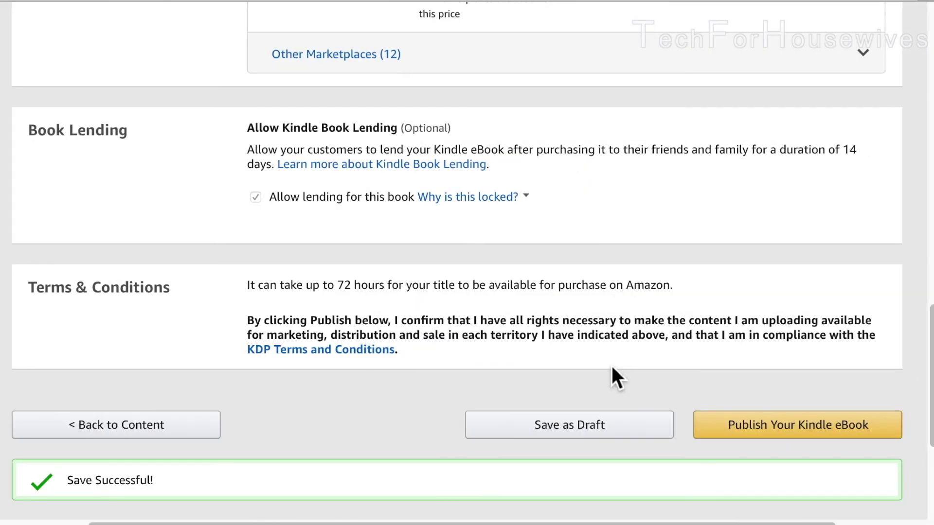
# - Return to the Bookshelf and check the Kindle eBook and paperback entries listed for Morning Coffee
pyautogui.scroll(8, 611, 369)
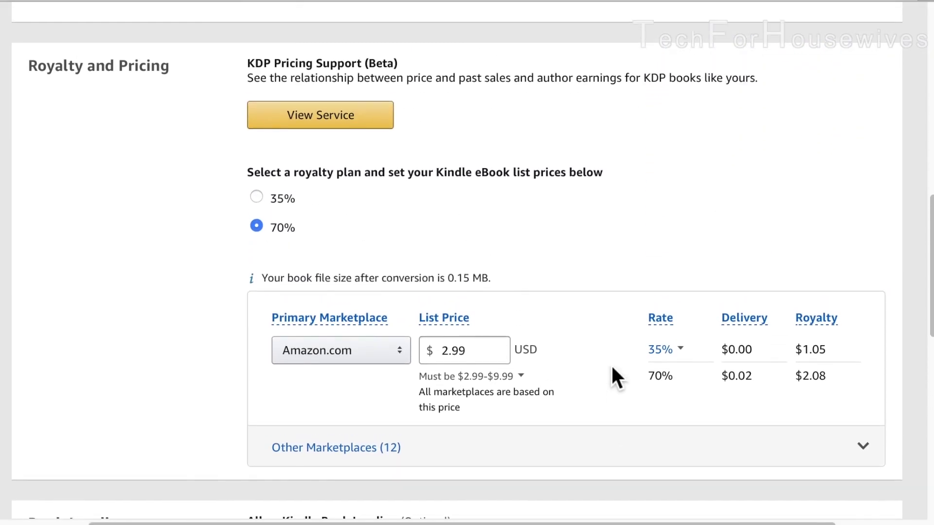
pyautogui.scroll(10, 612, 377)
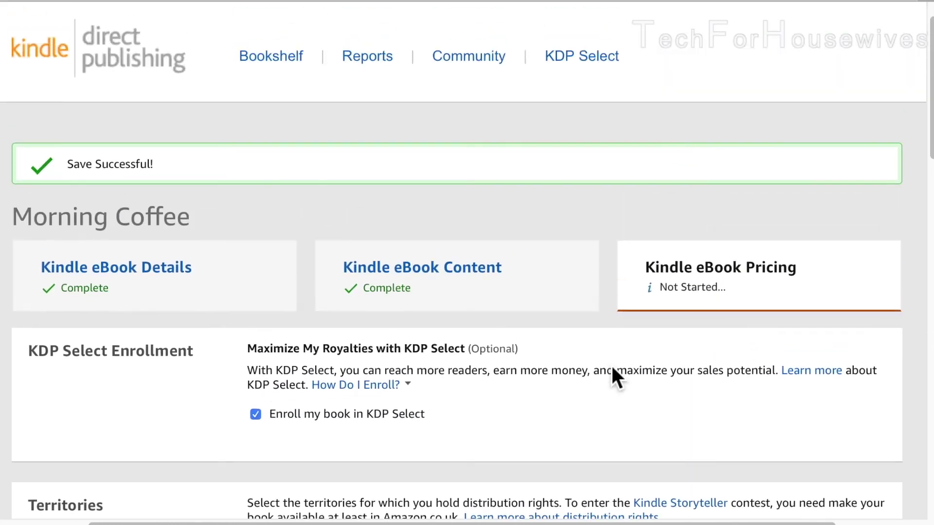
pyautogui.scroll(1, 612, 377)
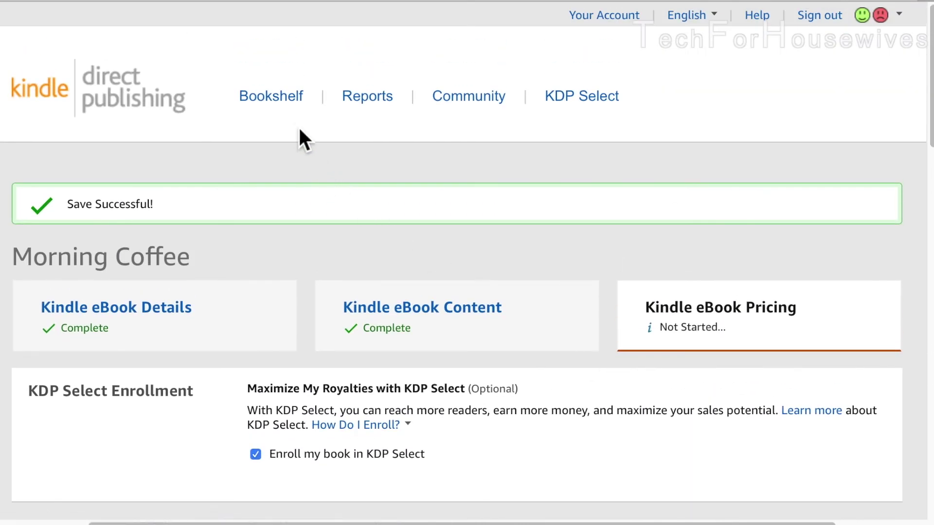
pyautogui.click(285, 99)
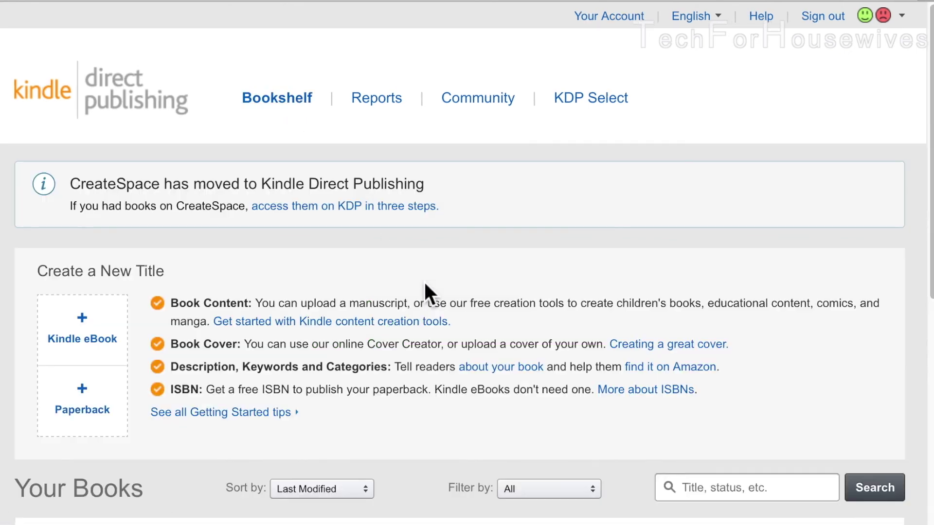
pyautogui.scroll(-3, 448, 285)
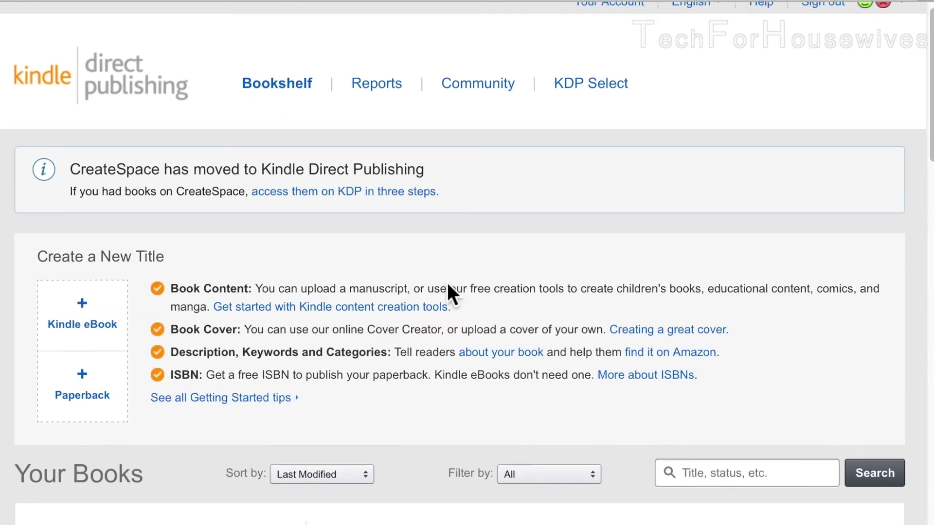
pyautogui.scroll(-2, 448, 286)
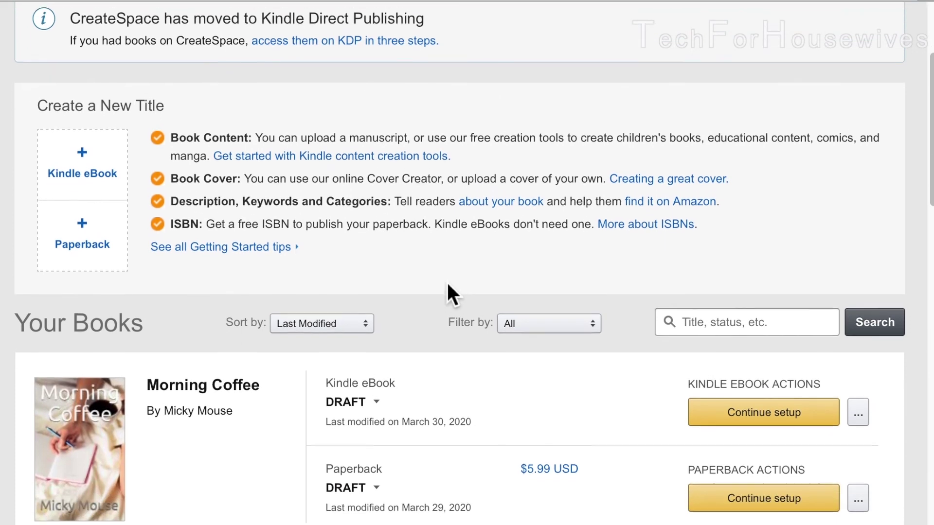
pyautogui.scroll(-1, 448, 286)
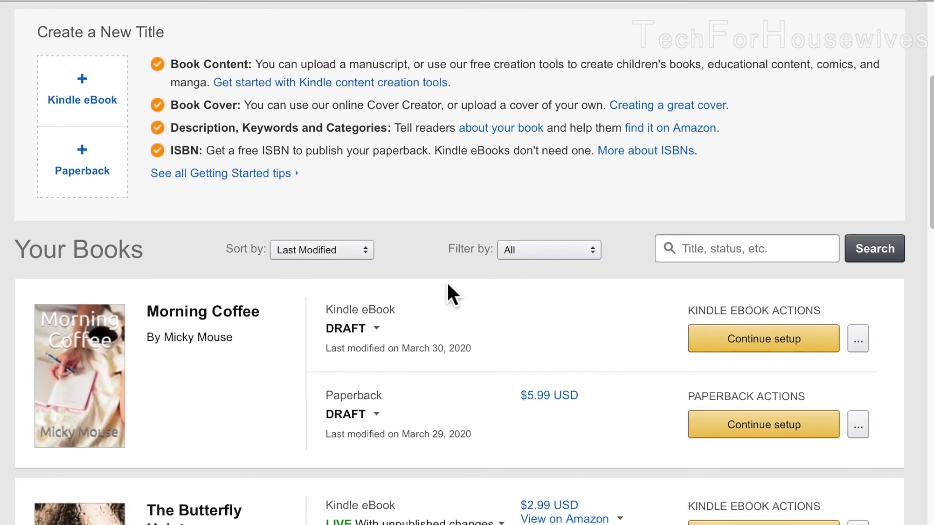
pyautogui.scroll(1, 447, 286)
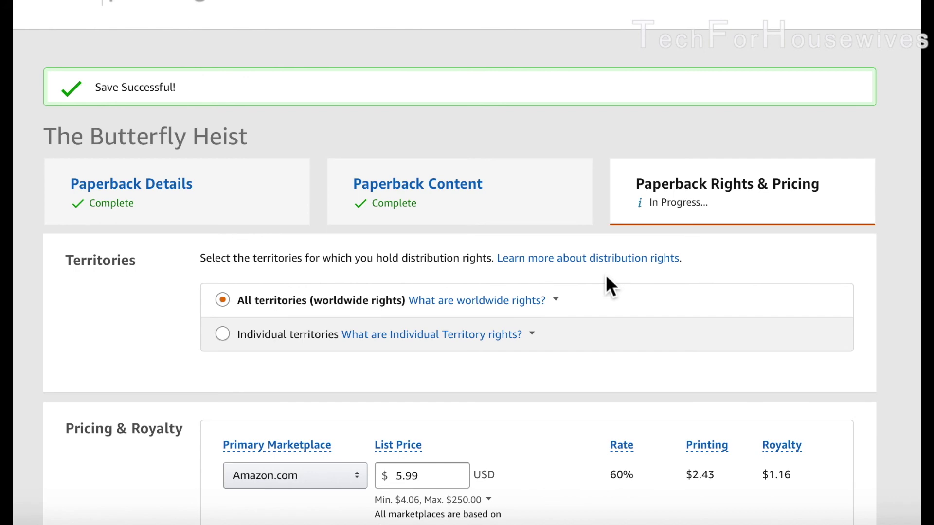
# - Publish the paperback of The Butterfly Heist from its rights and pricing page and dismiss the submission notice
pyautogui.scroll(-8, 607, 276)
pyautogui.scroll(-3, 607, 276)
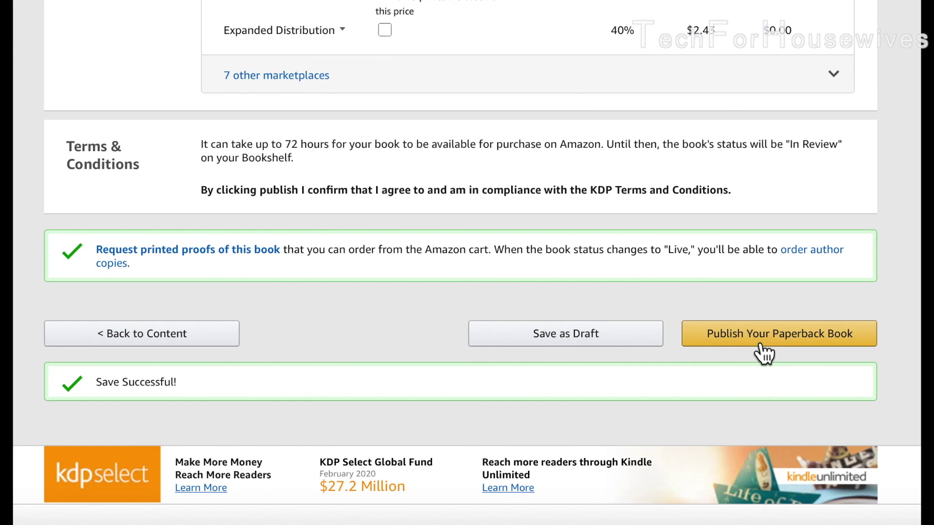
pyautogui.click(765, 343)
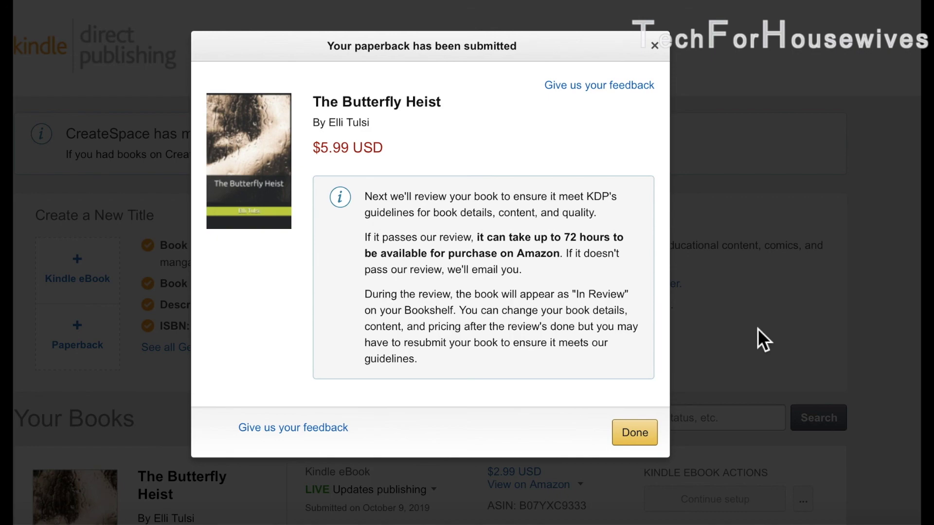
pyautogui.click(637, 434)
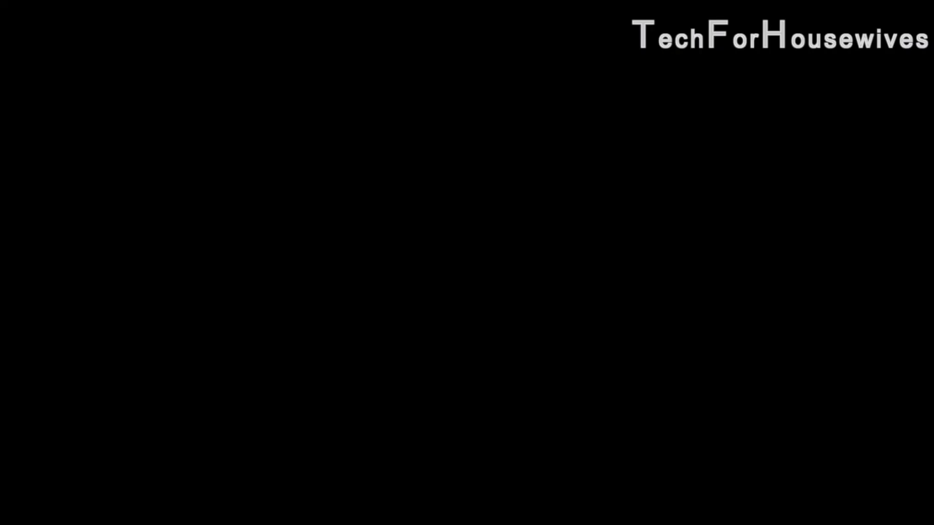